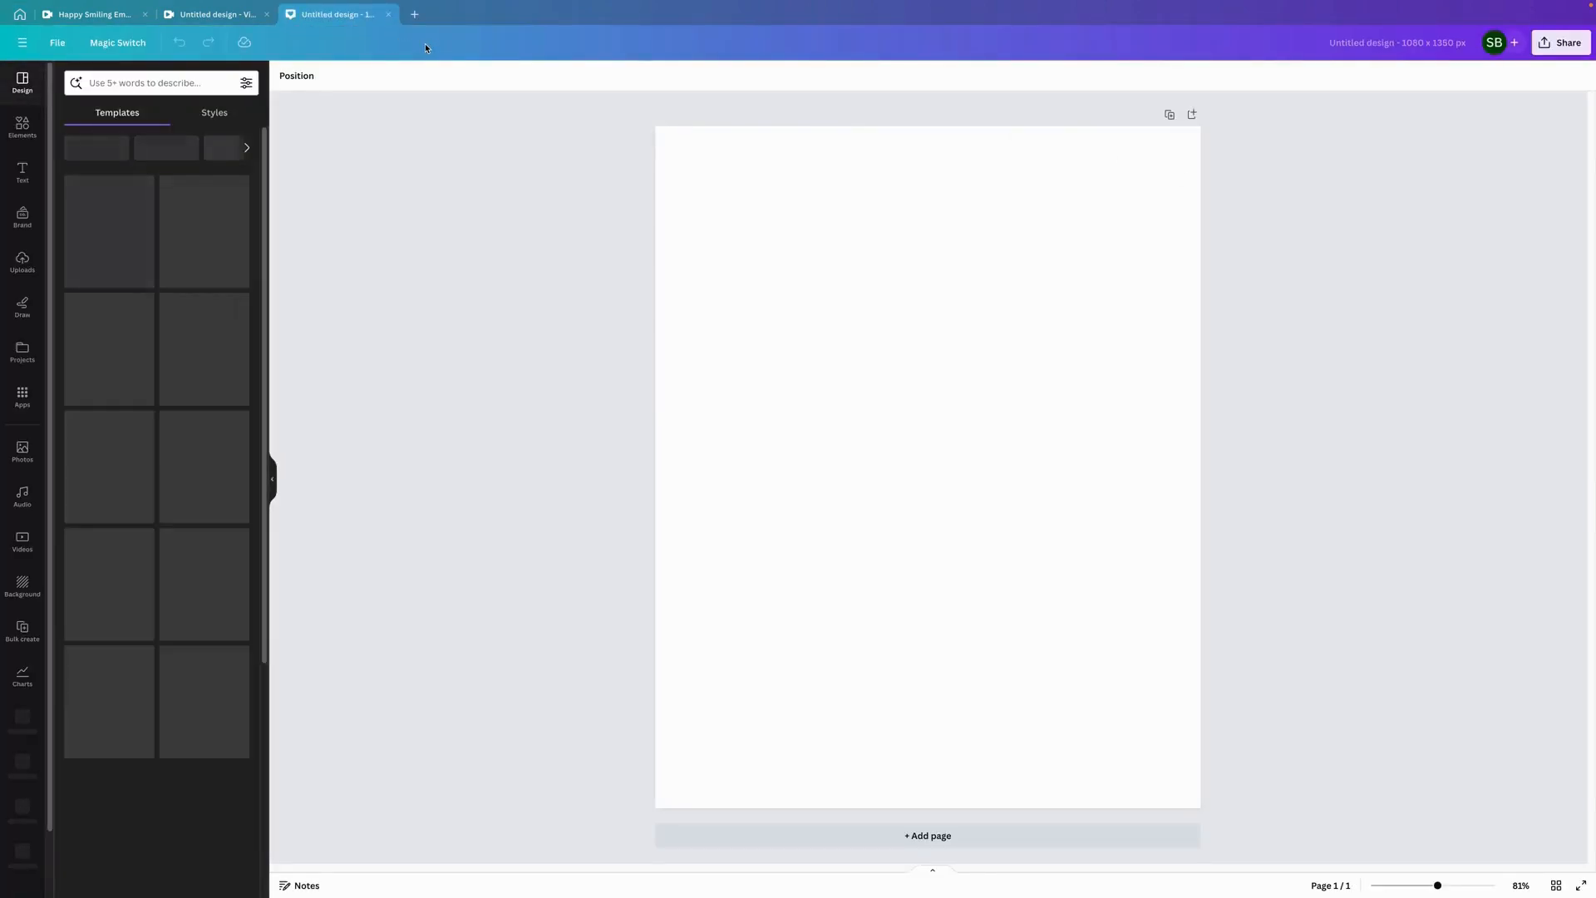
- Show all recently used elements and view the details of the square shape and the photo of the woman with a red umbrella
left_click(25, 129)
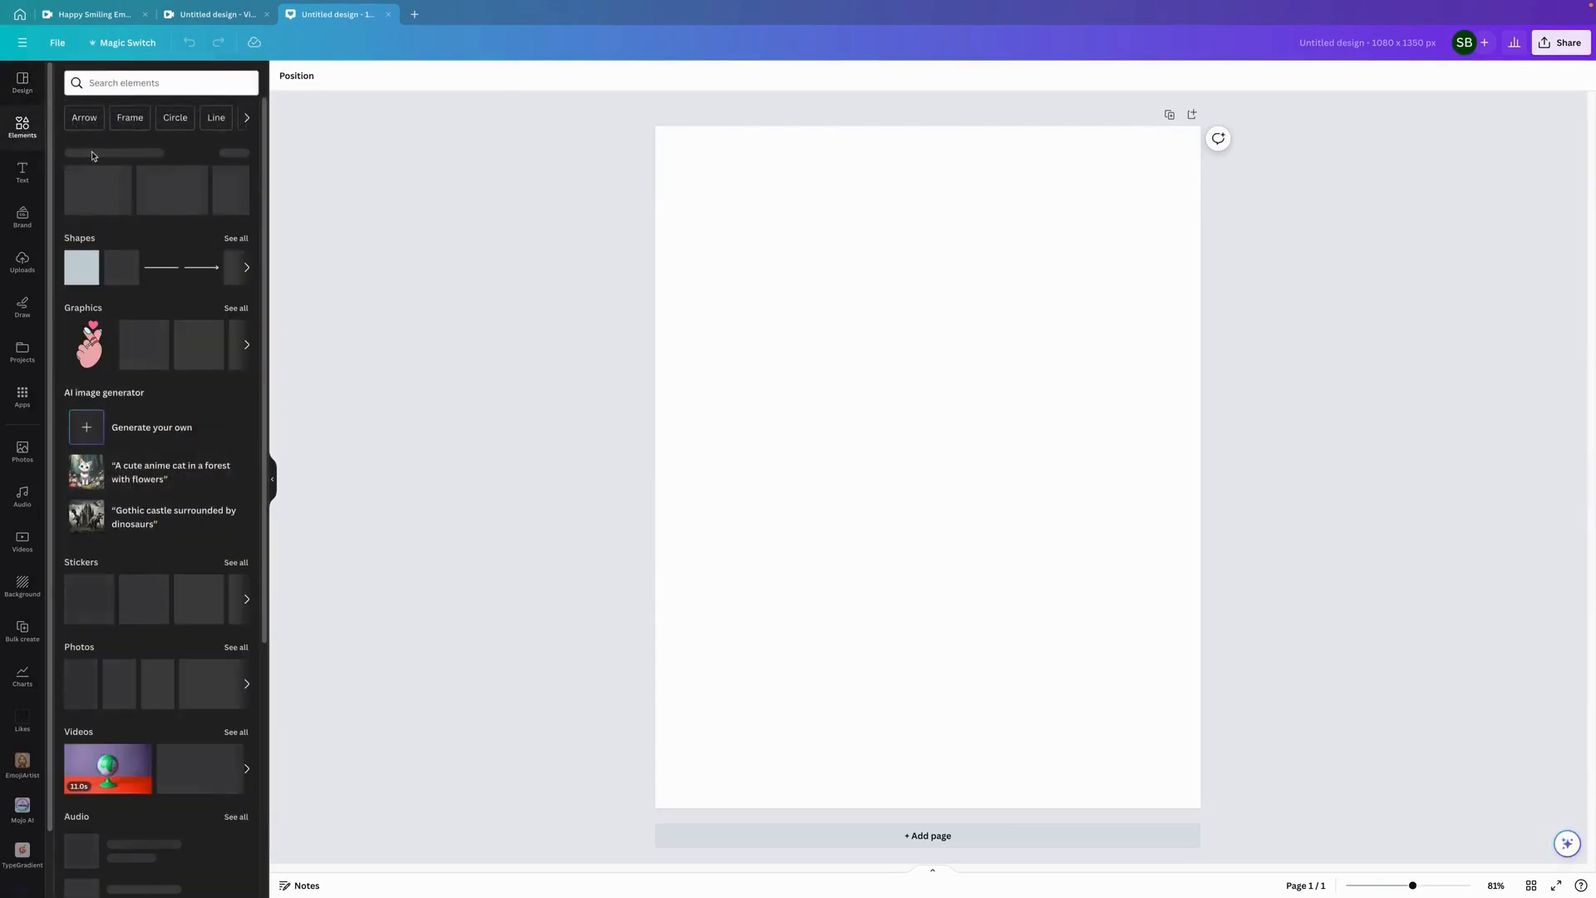
left_click(241, 154)
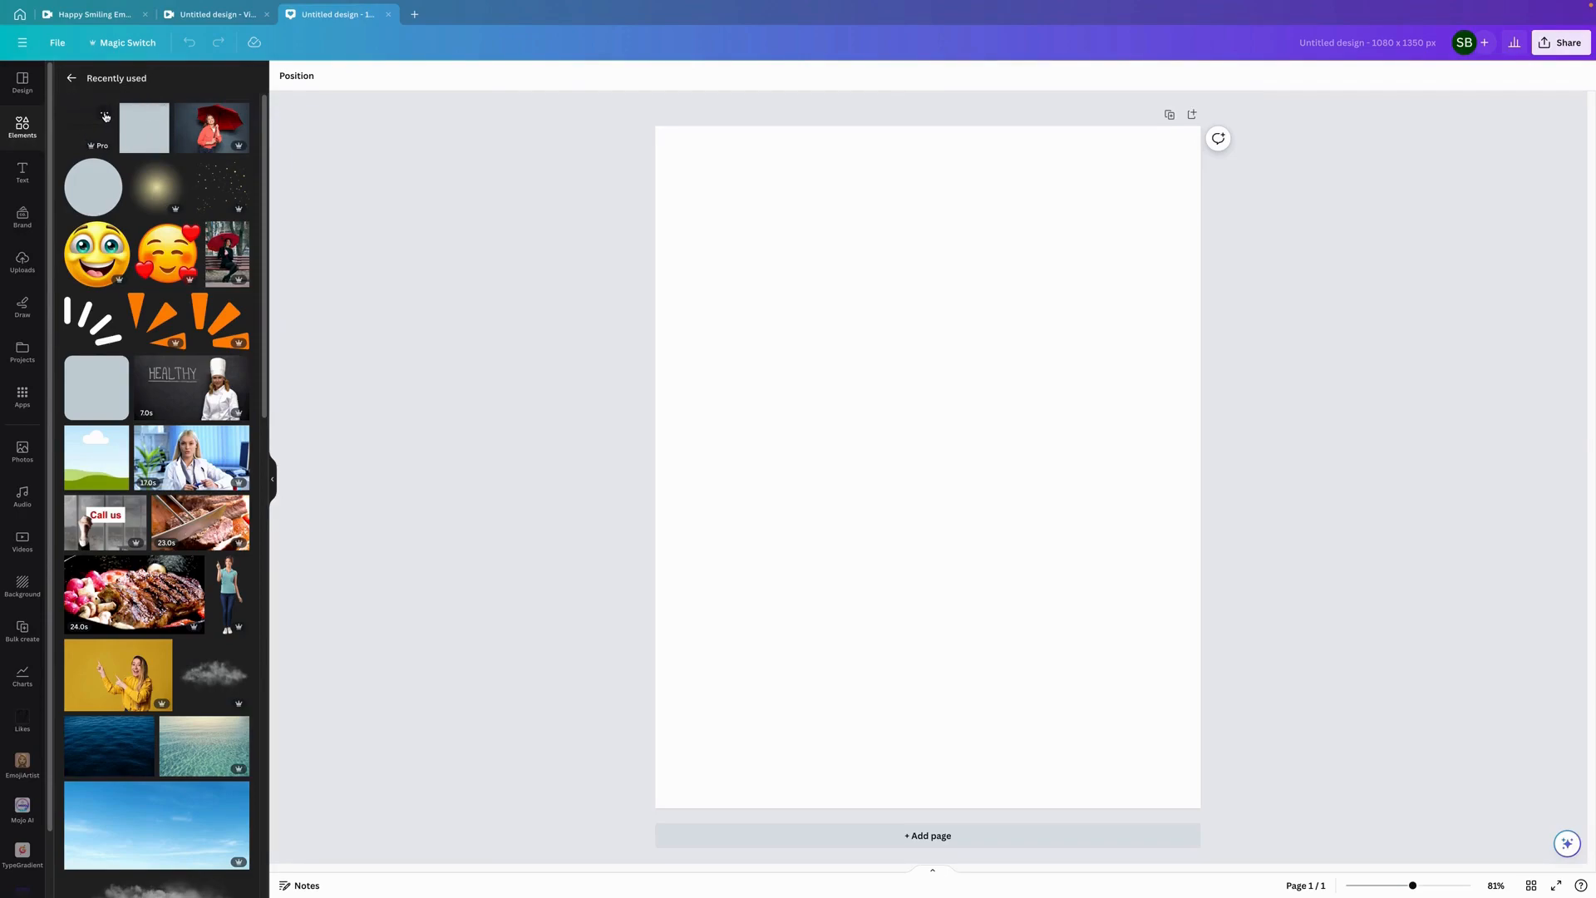
left_click(105, 116)
left_click(105, 116)
left_click(161, 114)
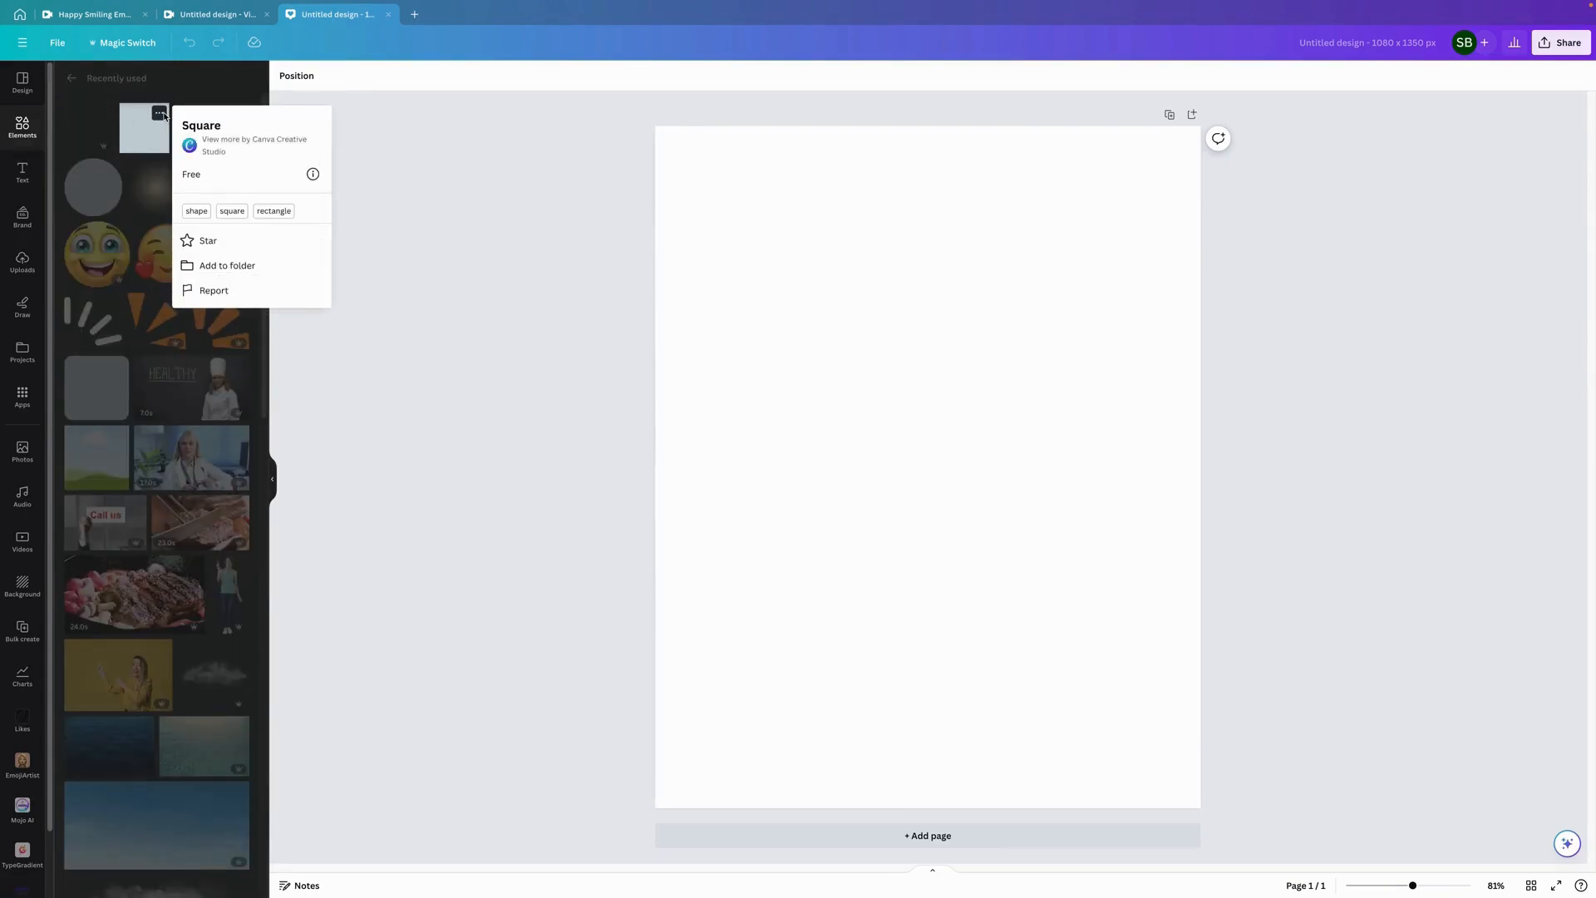
left_click(240, 113)
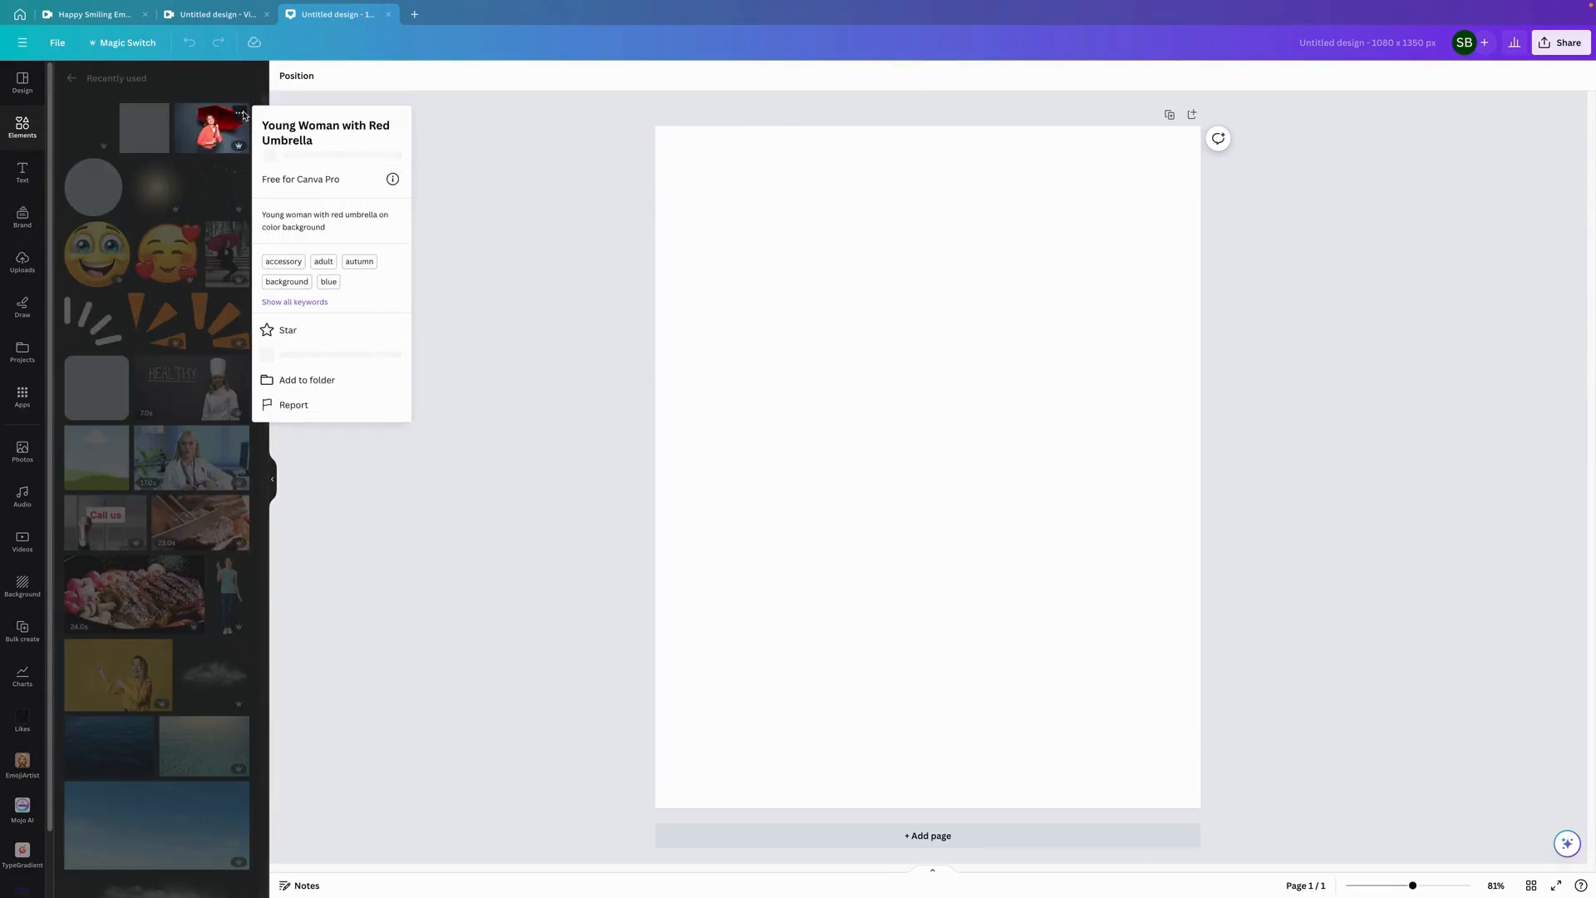
left_click(240, 113)
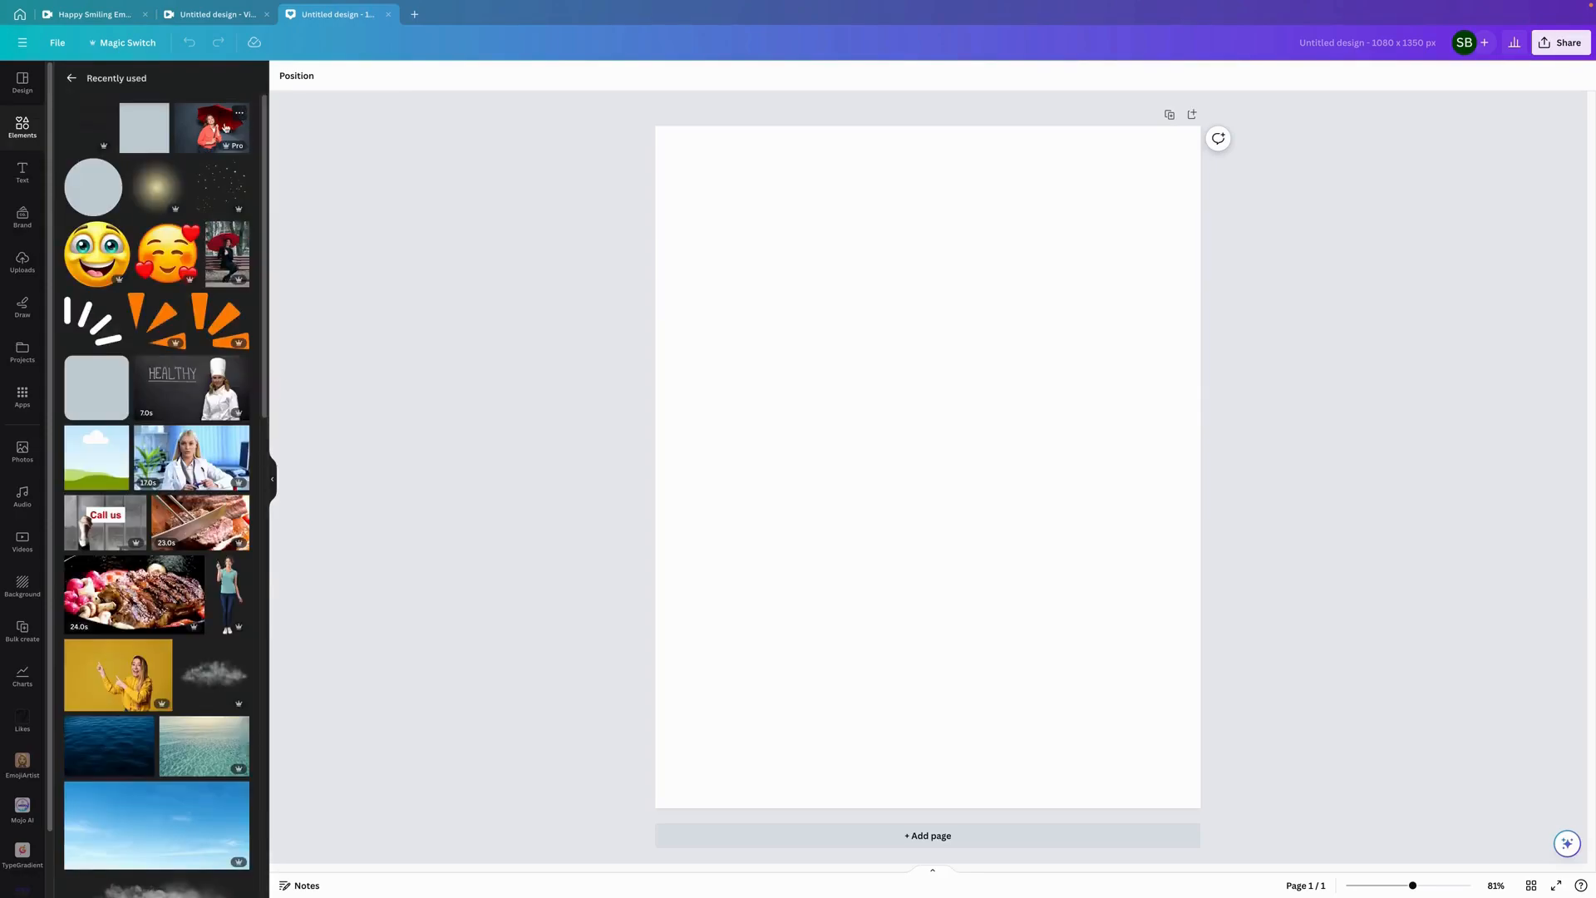
- View the details of the recently used circle shape, glowing yellow dot light, fireflies graphic and happy smiling emoji
left_click(113, 167)
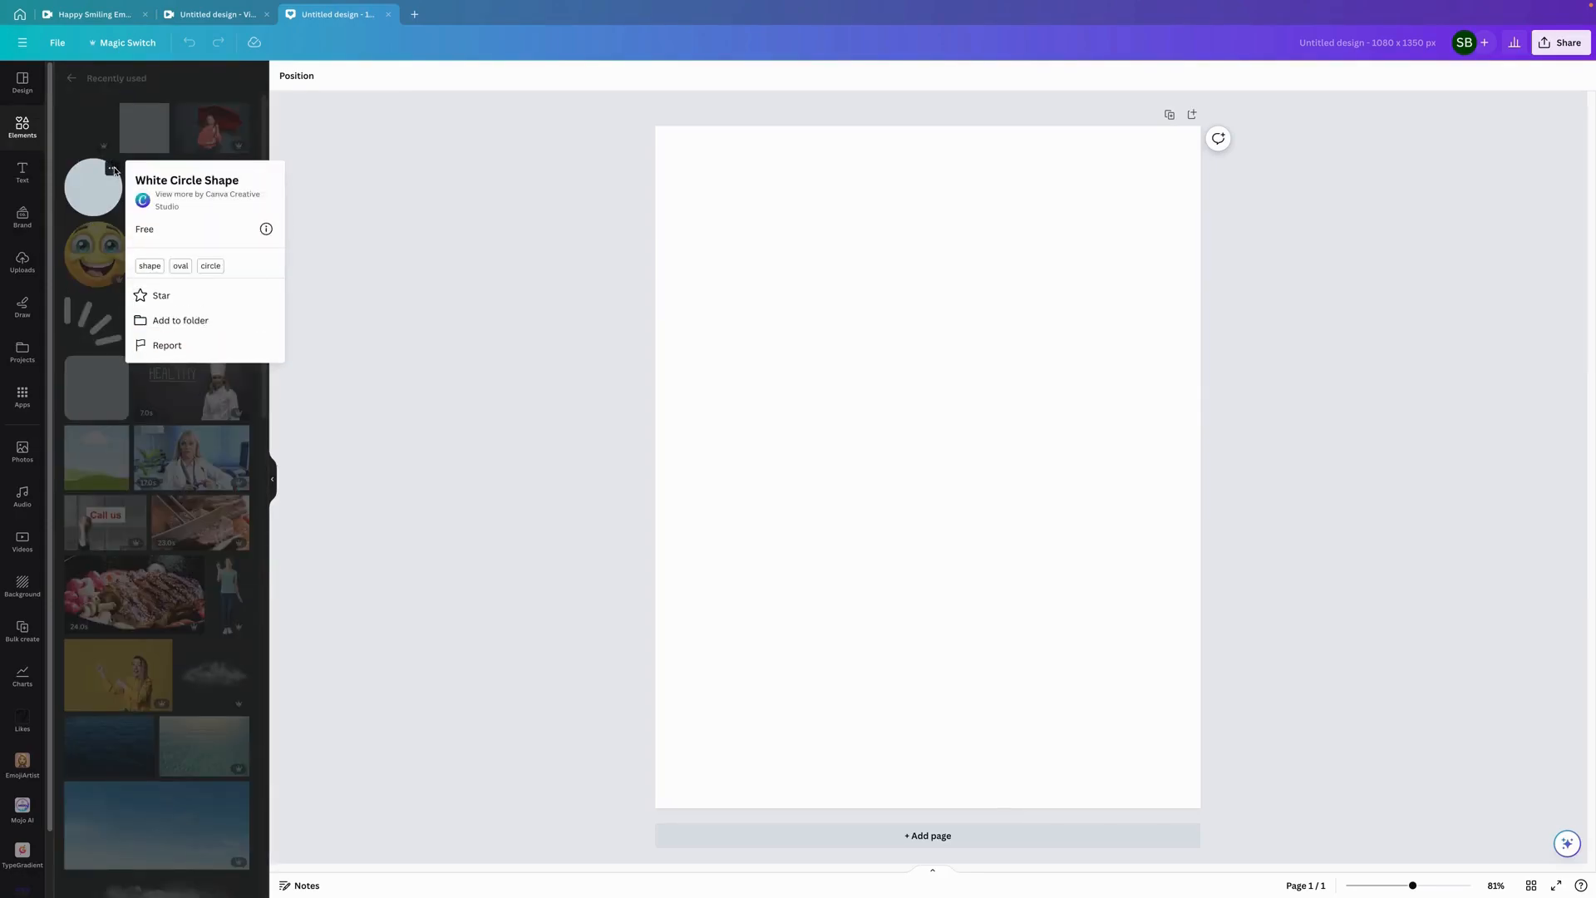
left_click(113, 170)
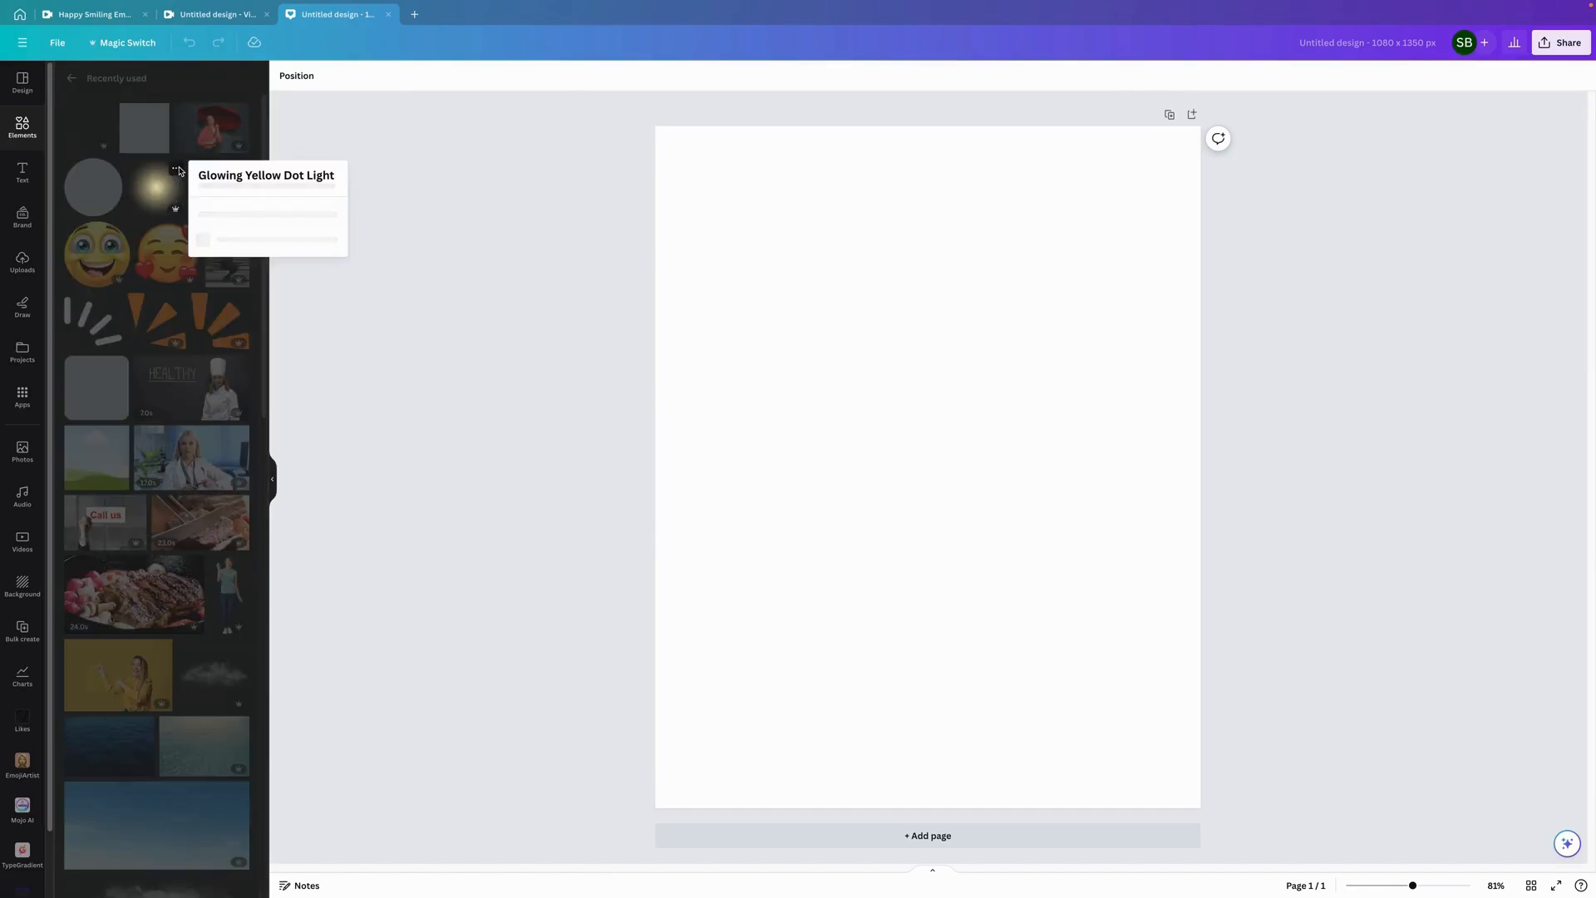
left_click(176, 169)
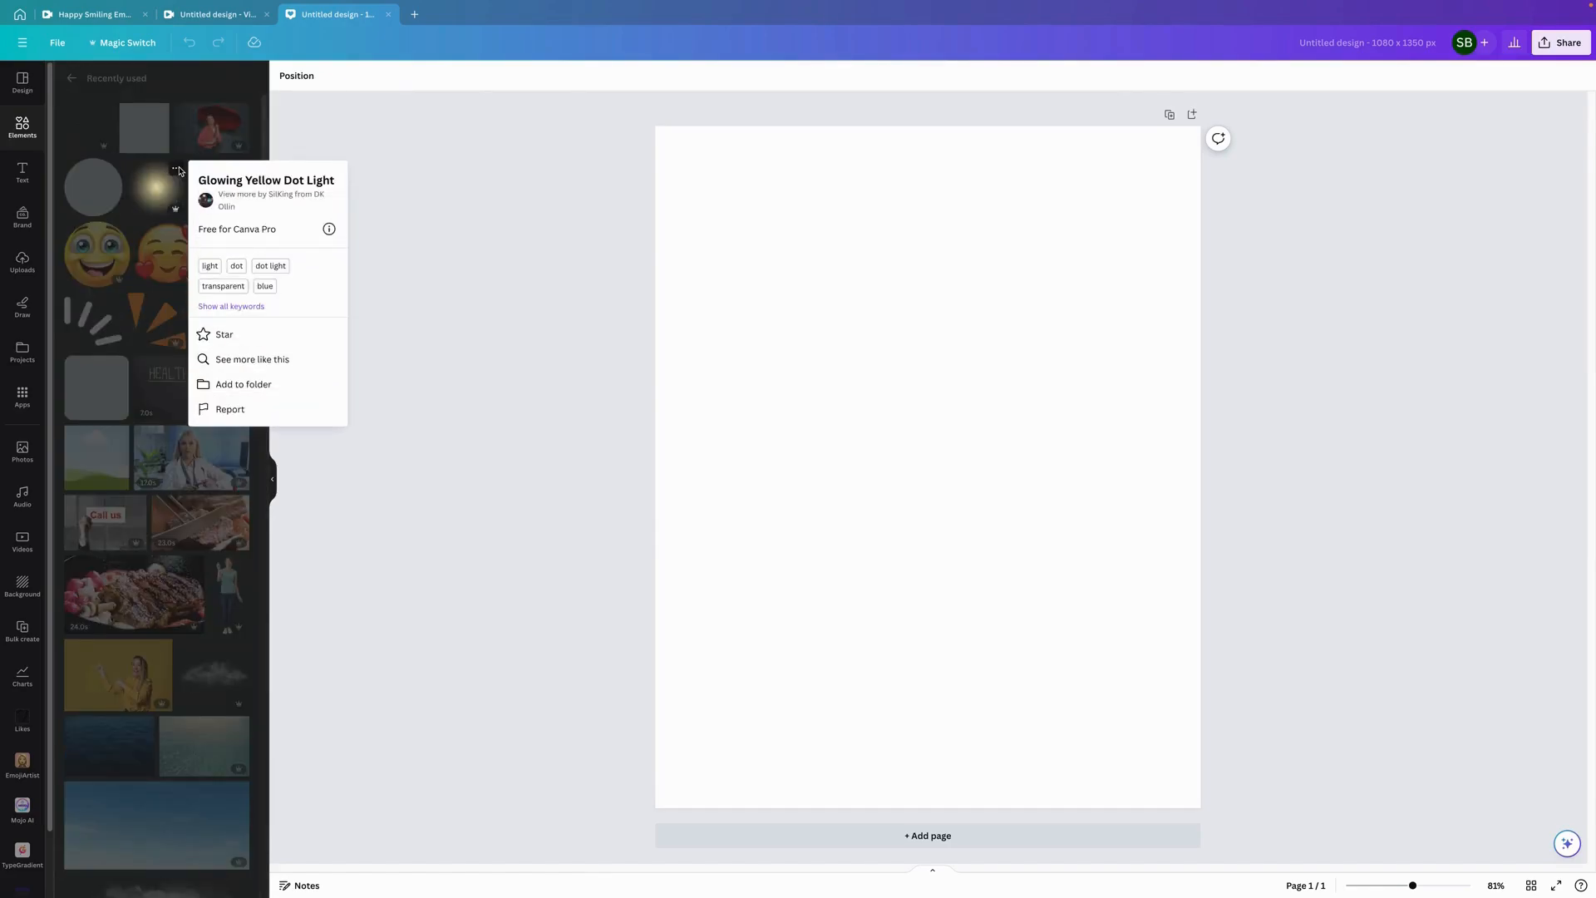
left_click(179, 169)
left_click(241, 170)
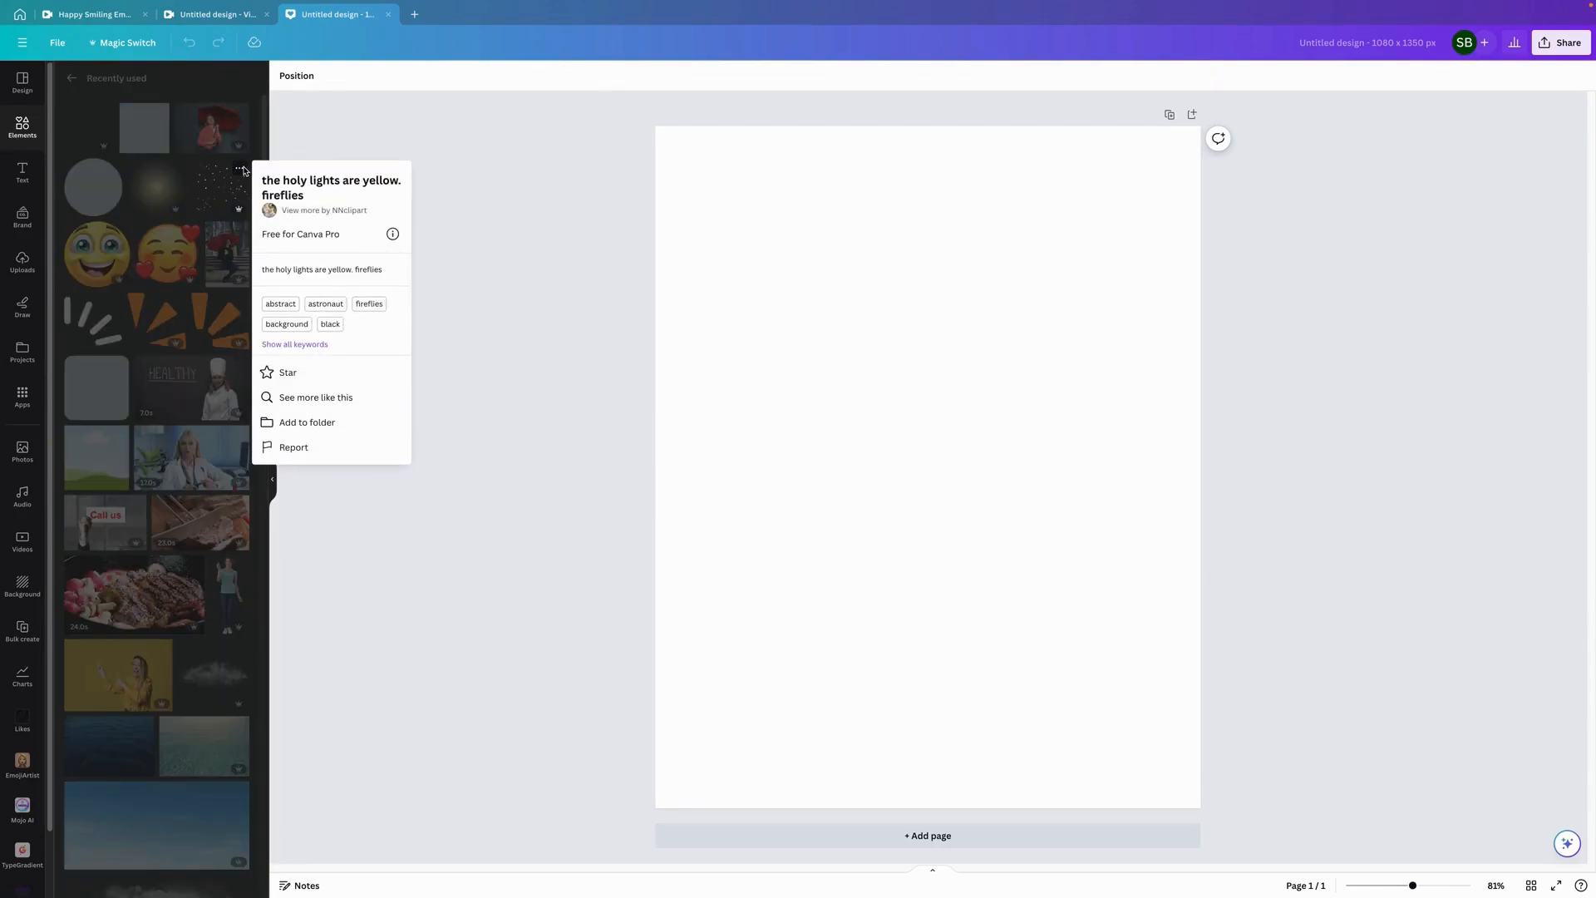
left_click(241, 170)
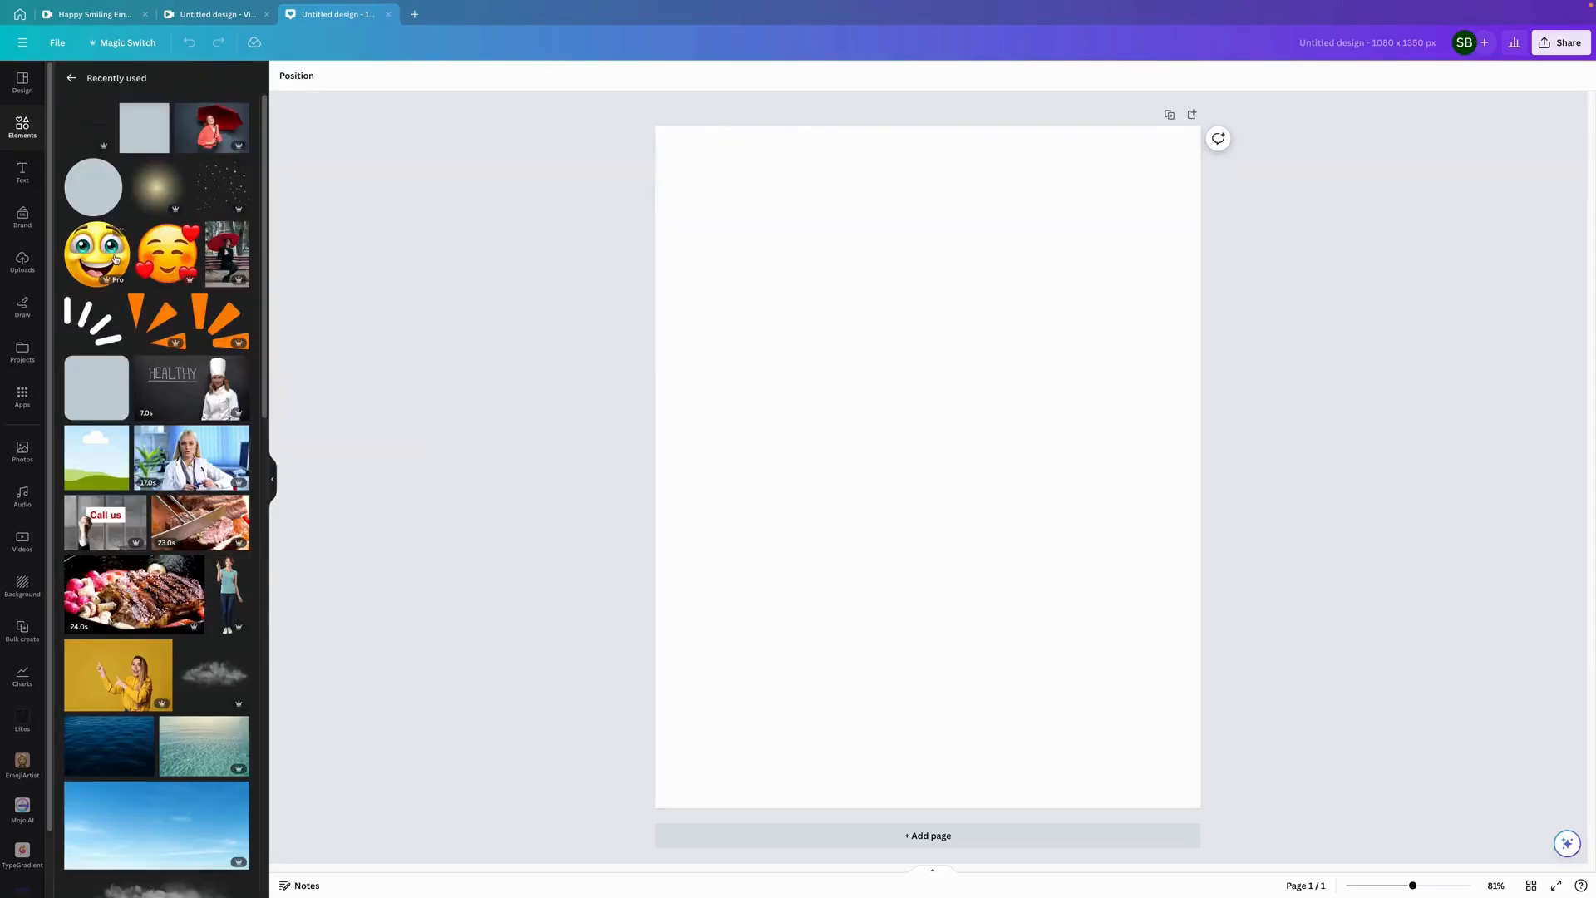
left_click(122, 230)
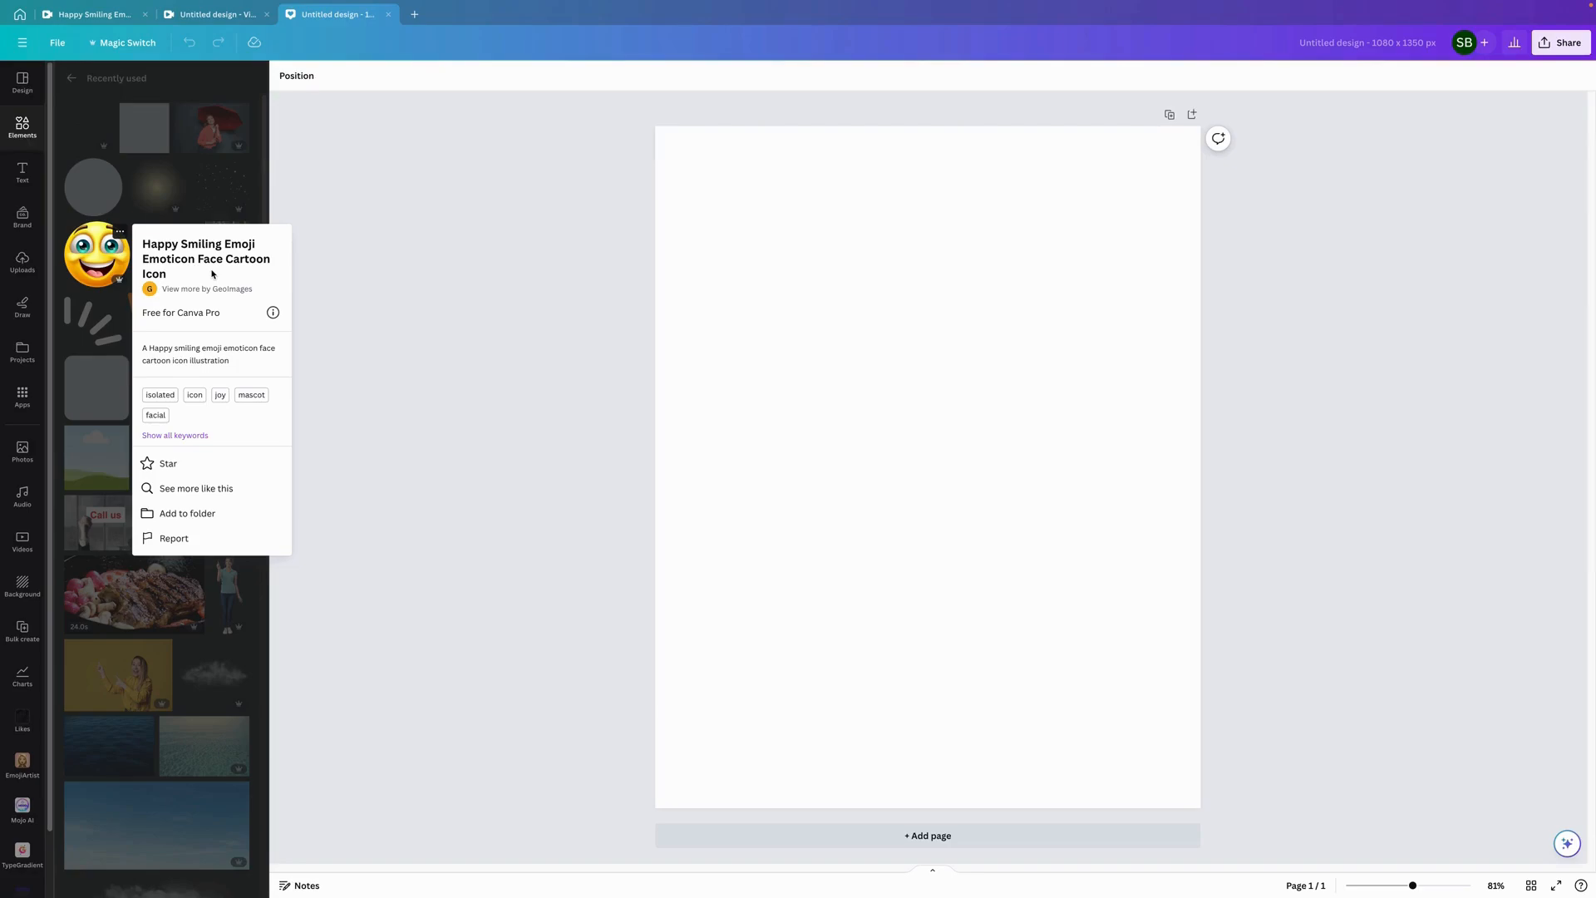
left_click(122, 234)
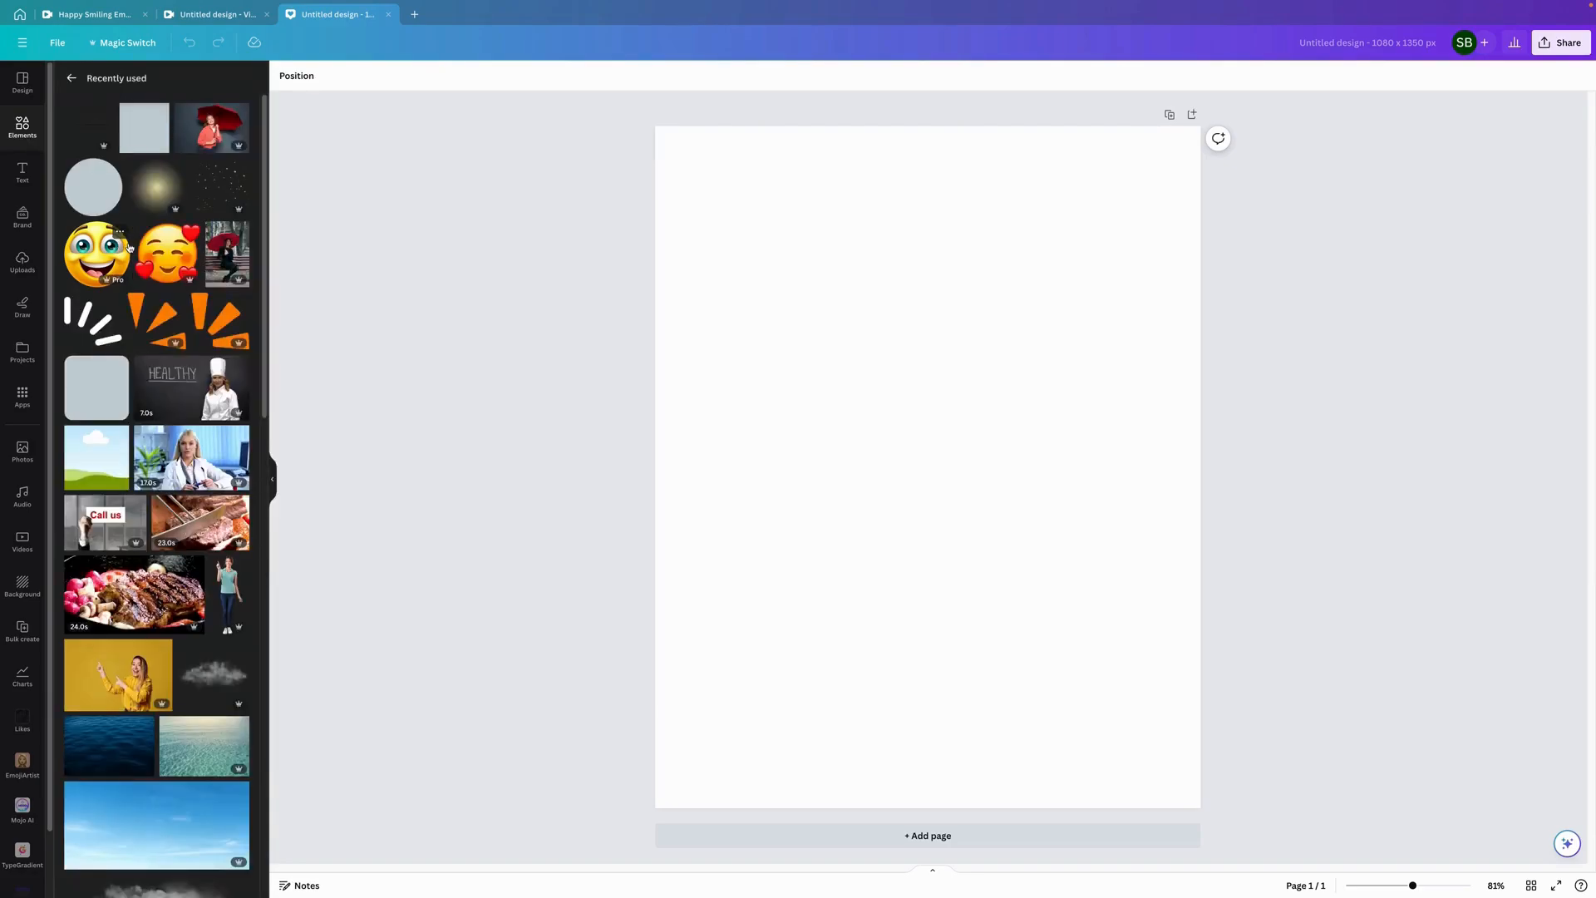
- Add a square shape to the blank page, stretch it to about 919 × 794 px, and fill it with black (#000000)
left_click(897, 380)
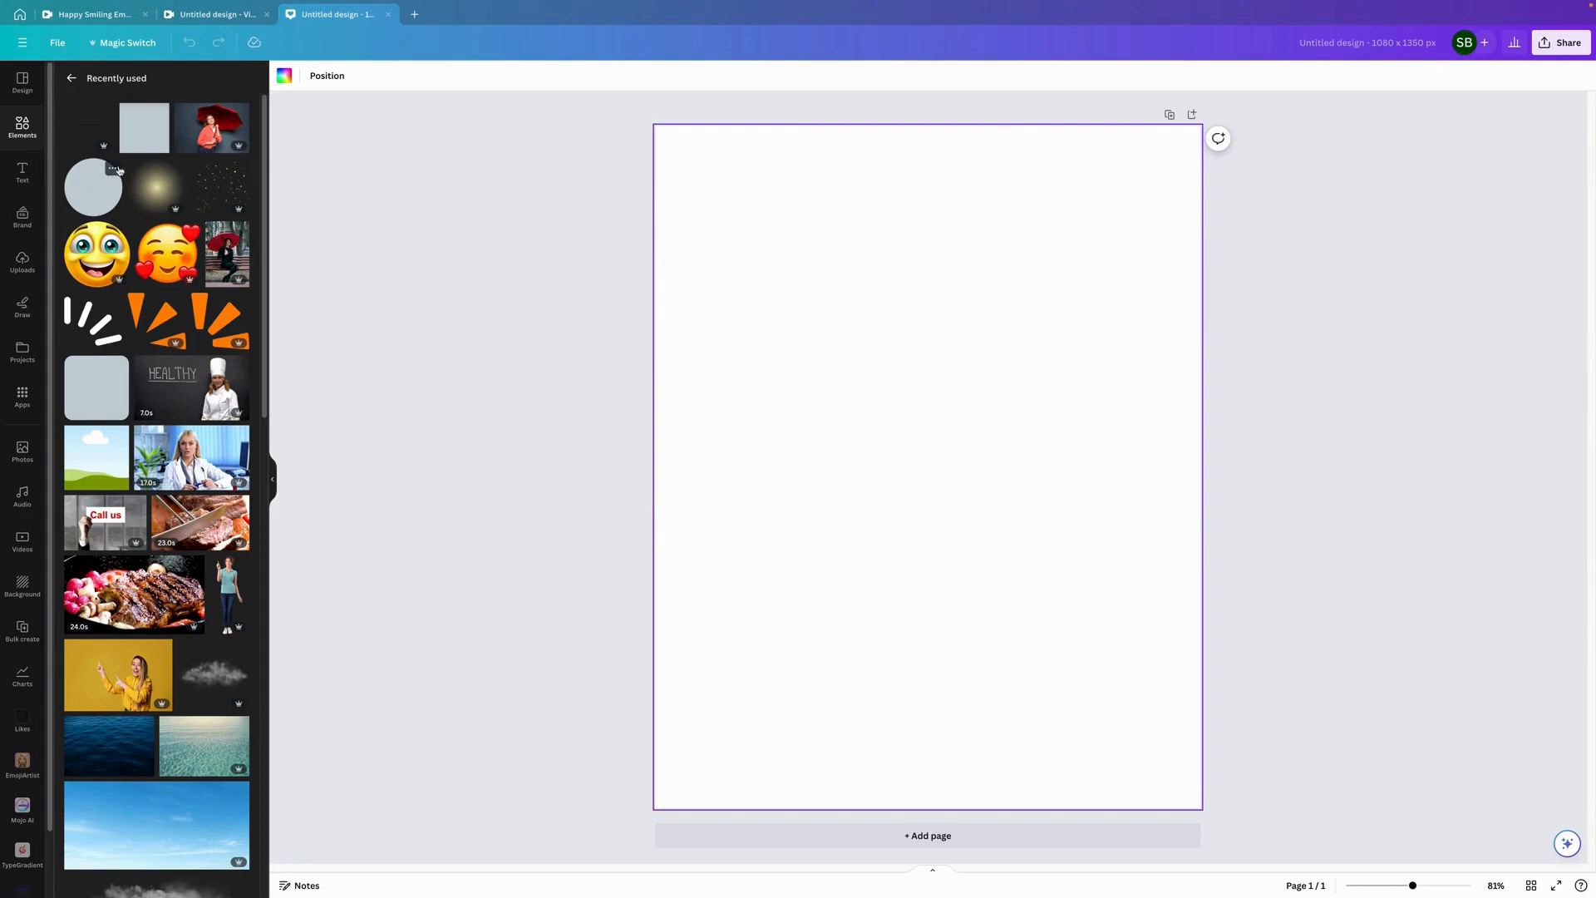
left_click(156, 114)
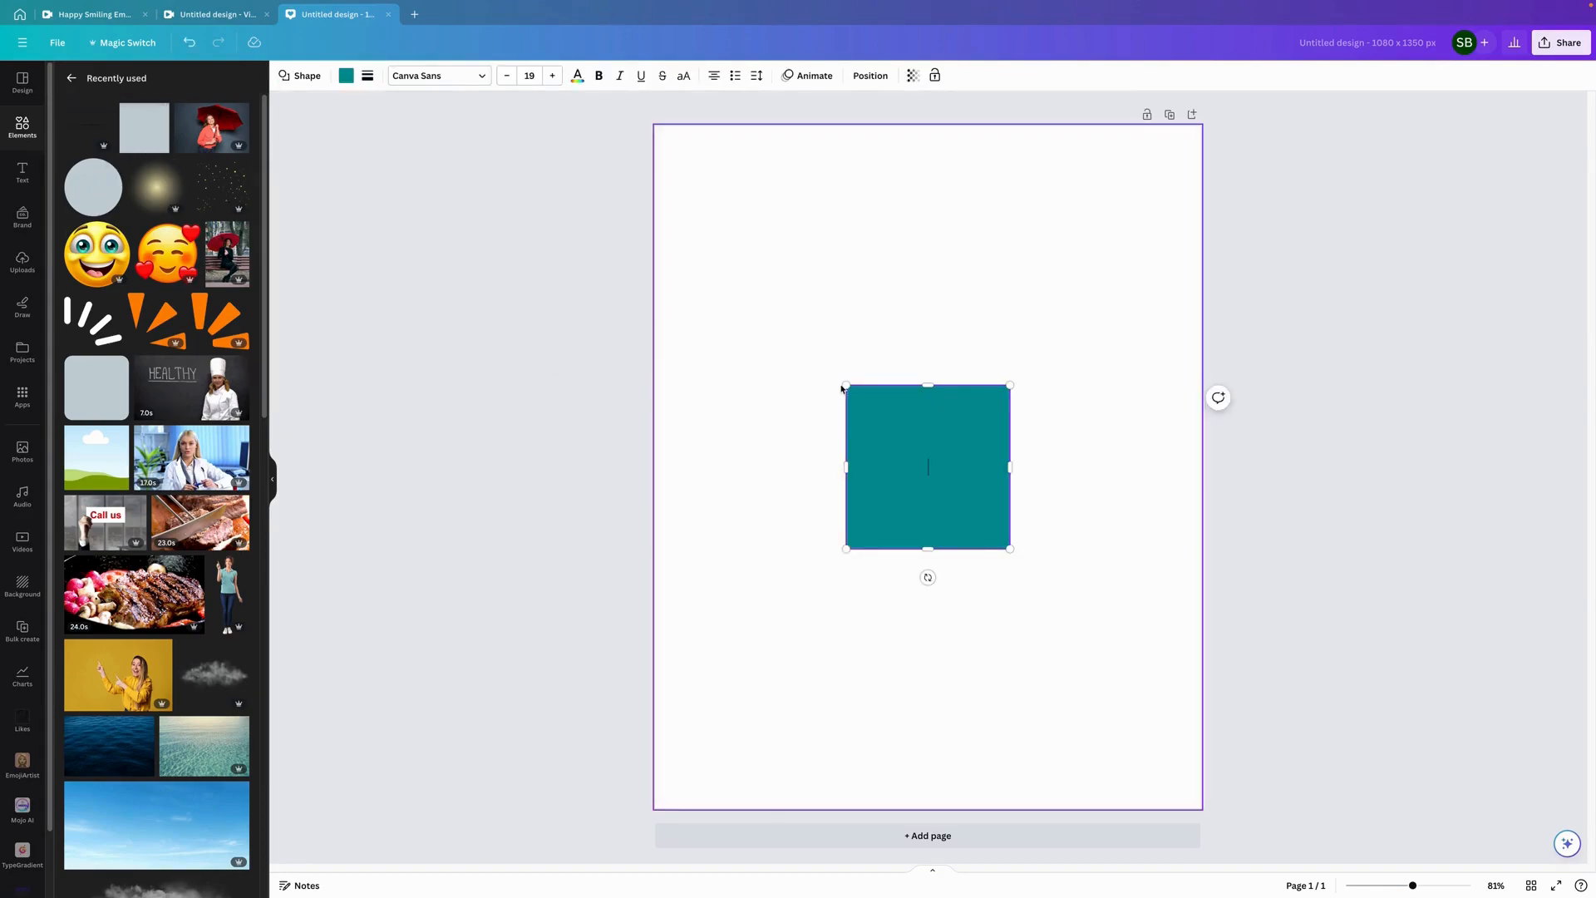
left_click_drag(846, 385, 700, 265)
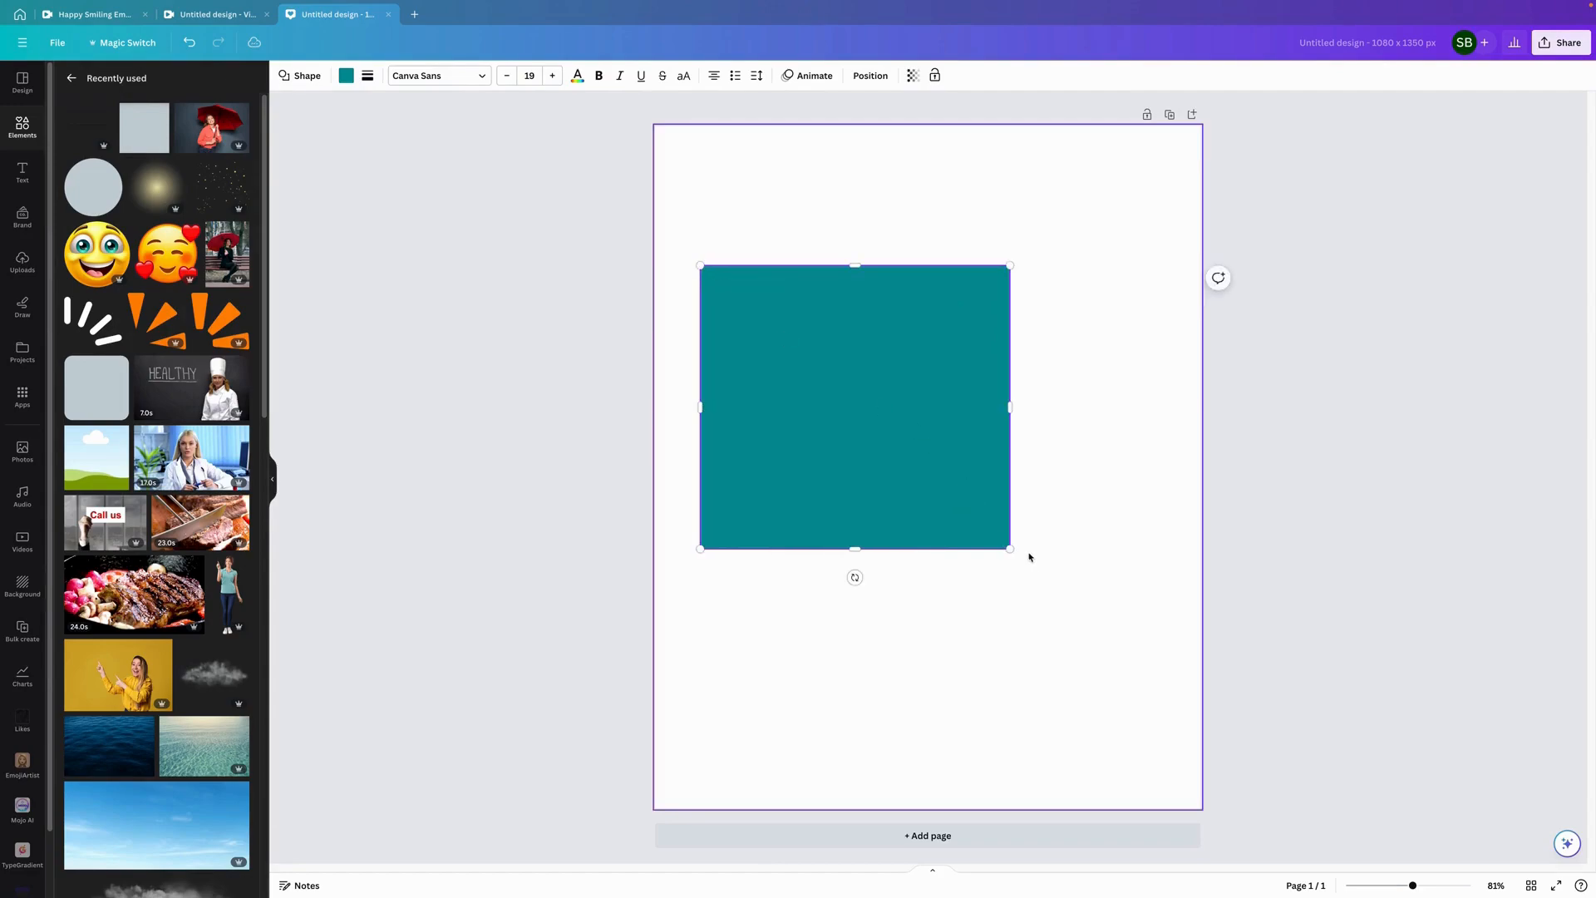
left_click_drag(1011, 549, 1164, 666)
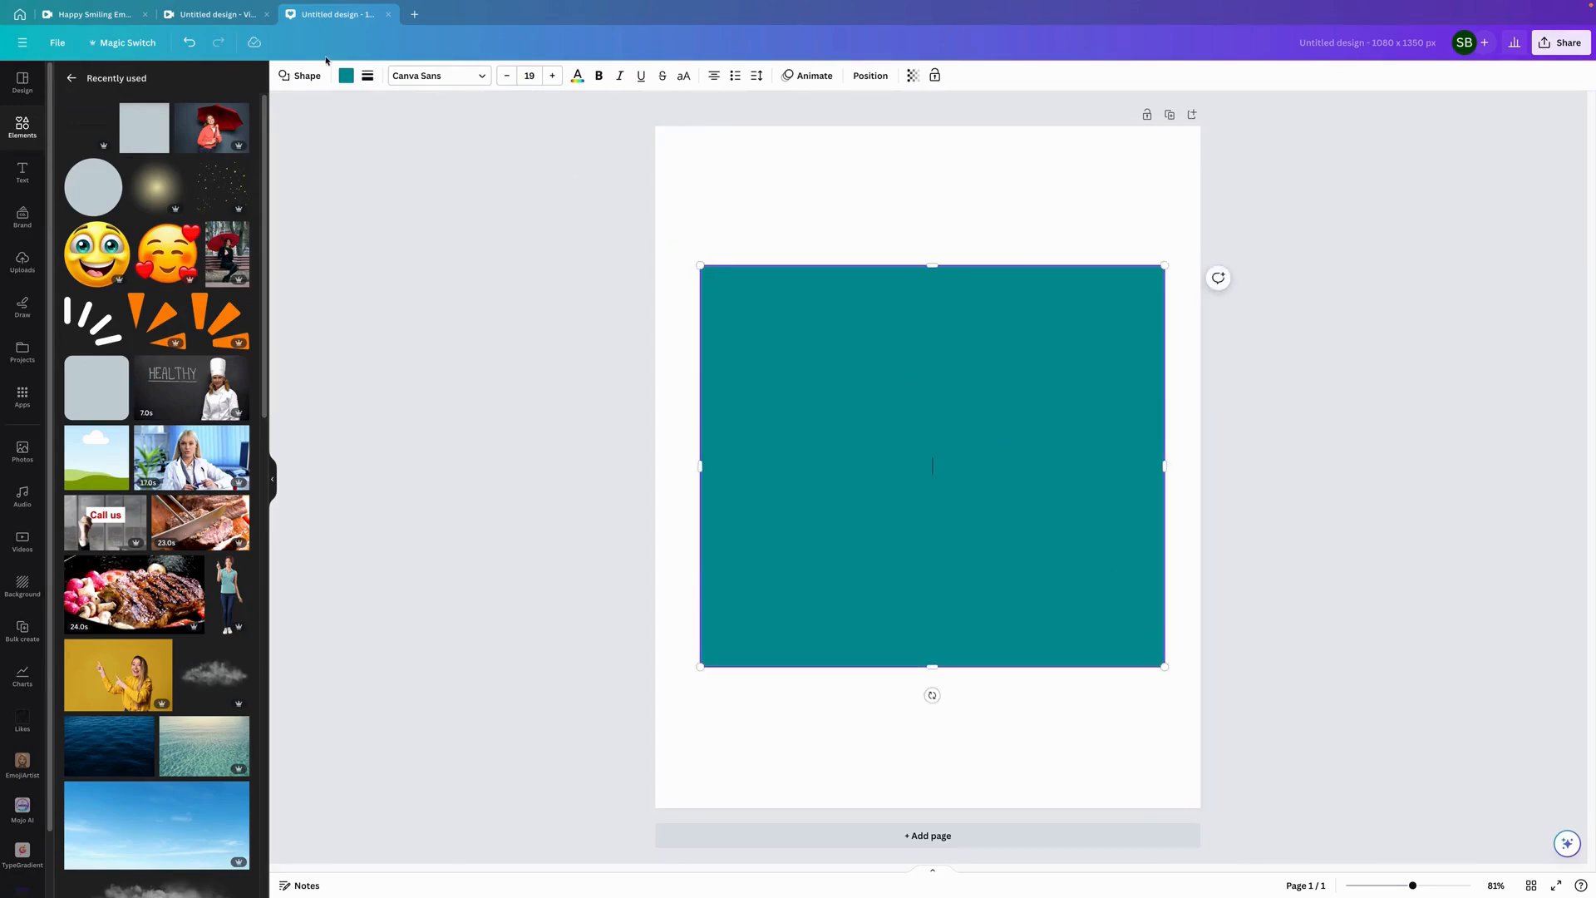
left_click(346, 76)
left_click(136, 151)
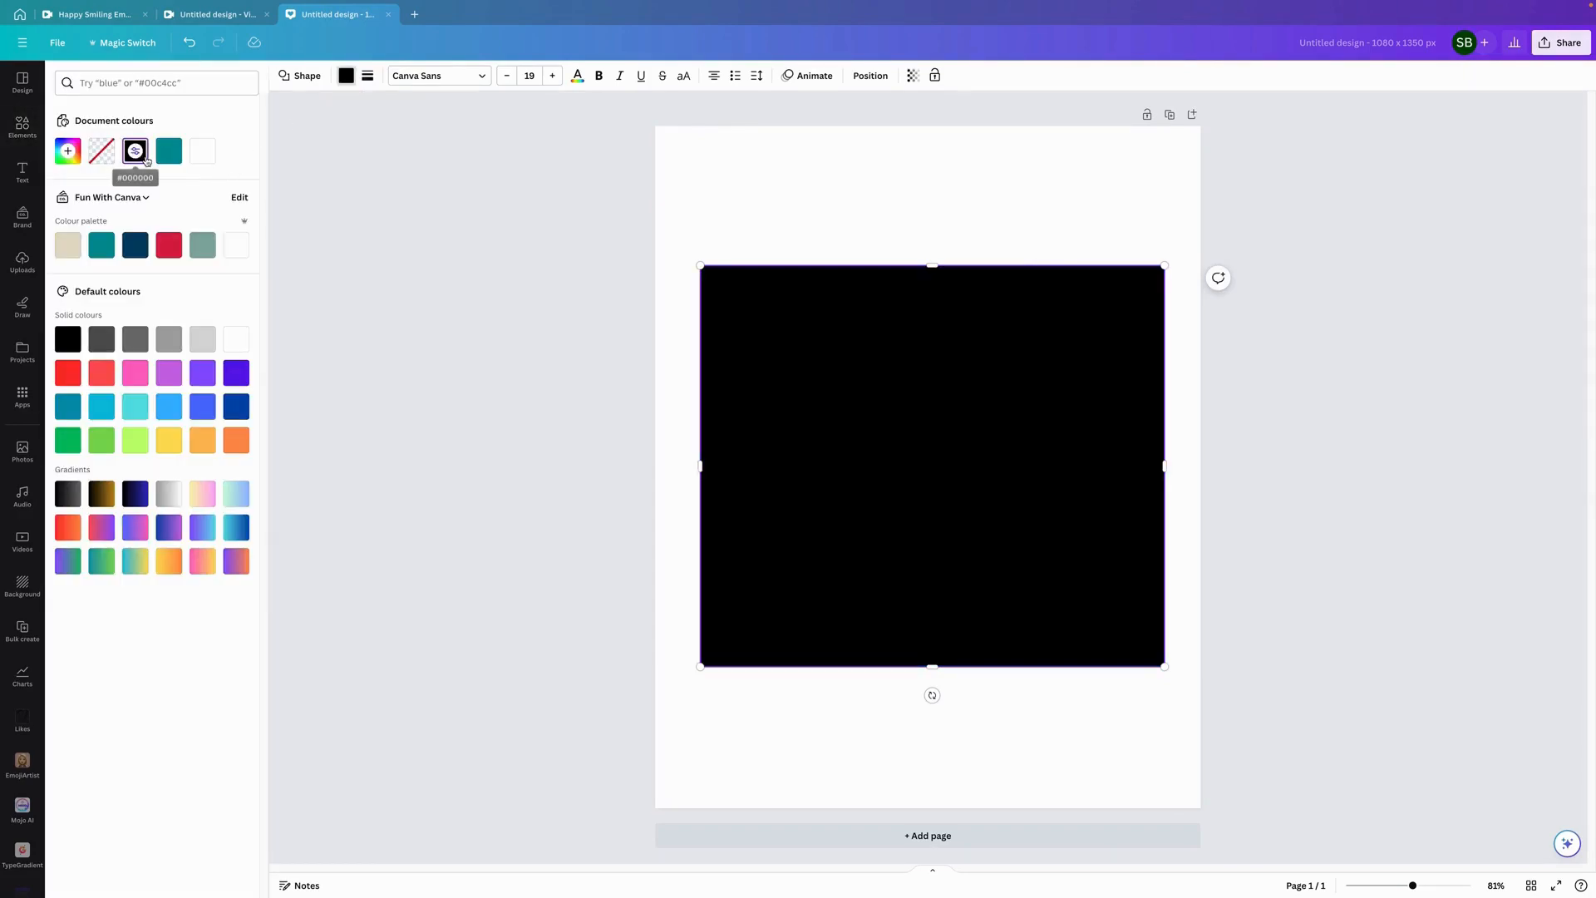
- Add a circle shape over the black shape and enlarge it to about 732 px in diameter
left_click(22, 126)
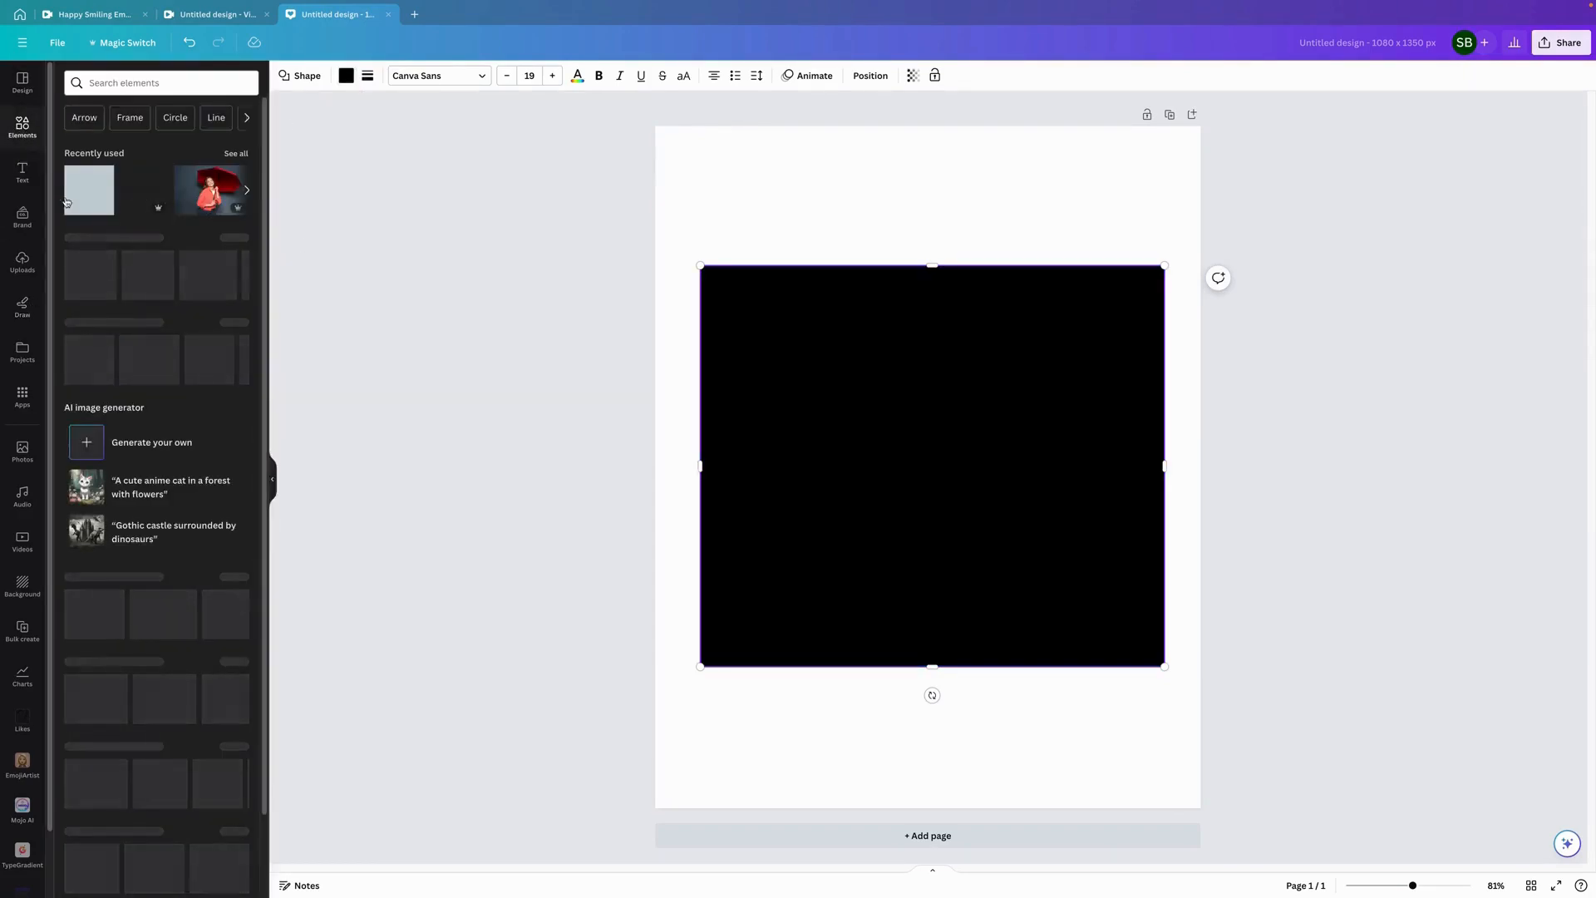
left_click(247, 122)
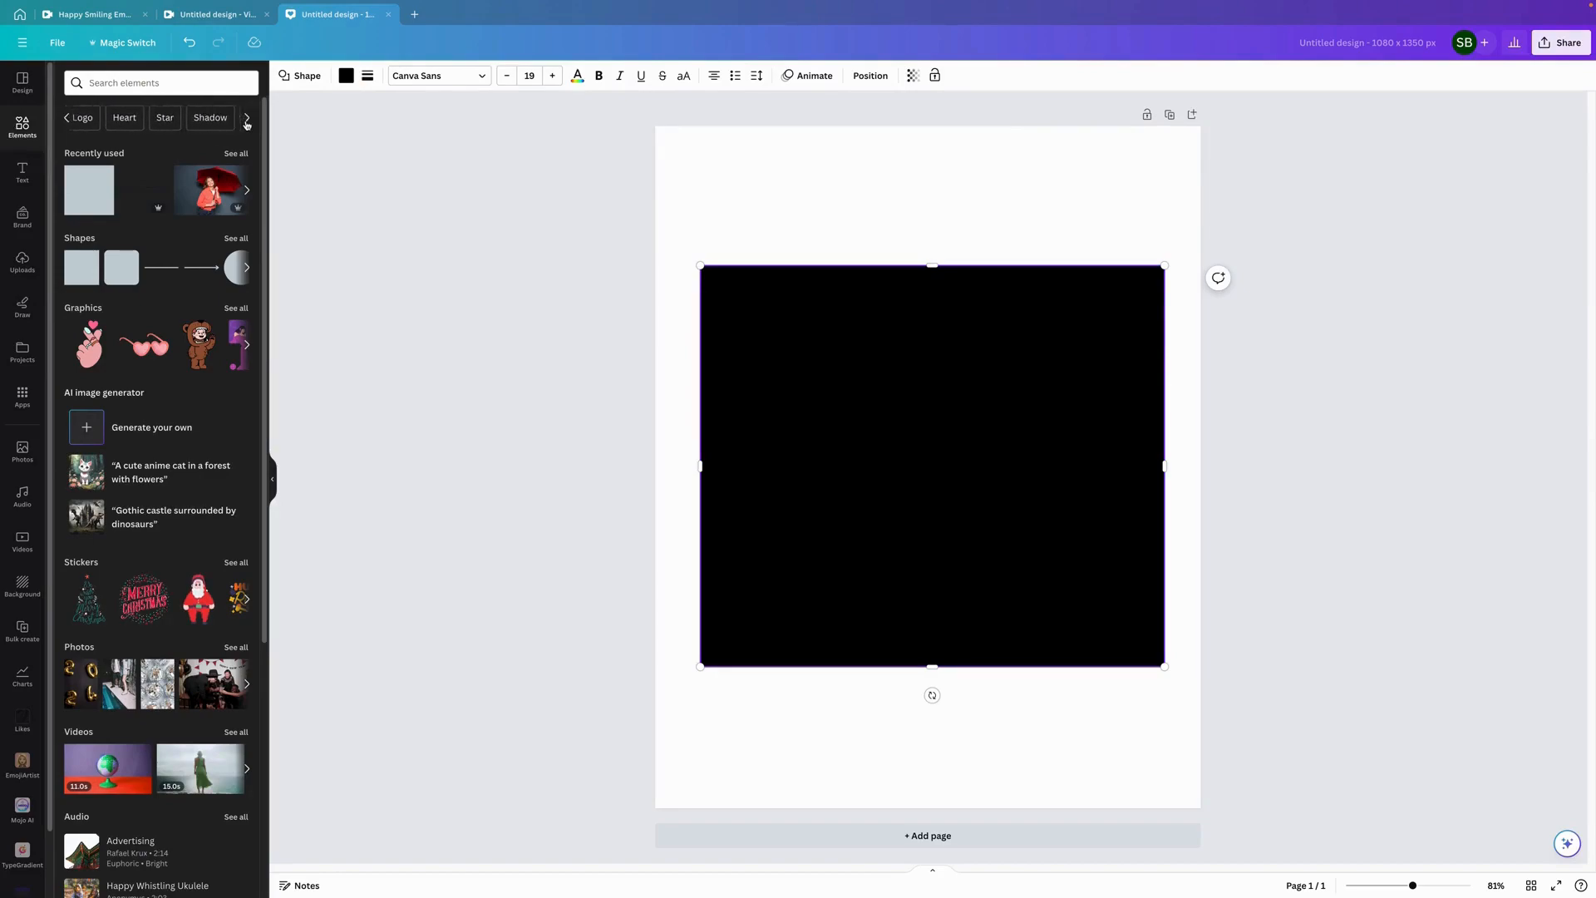
left_click(237, 152)
left_click(93, 187)
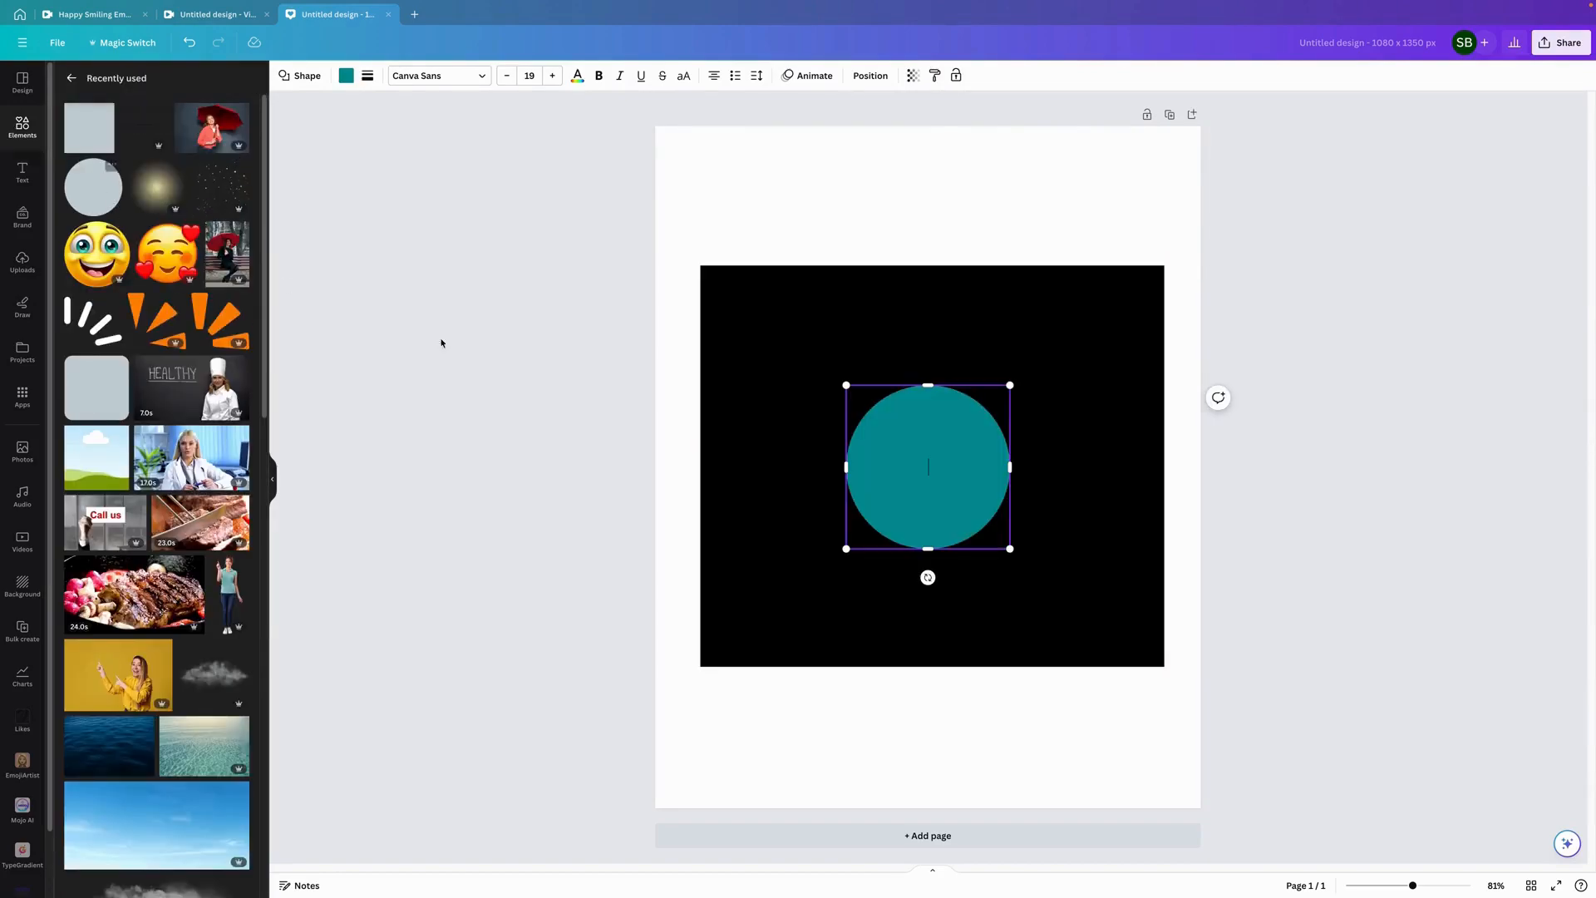
left_click_drag(844, 382, 706, 303)
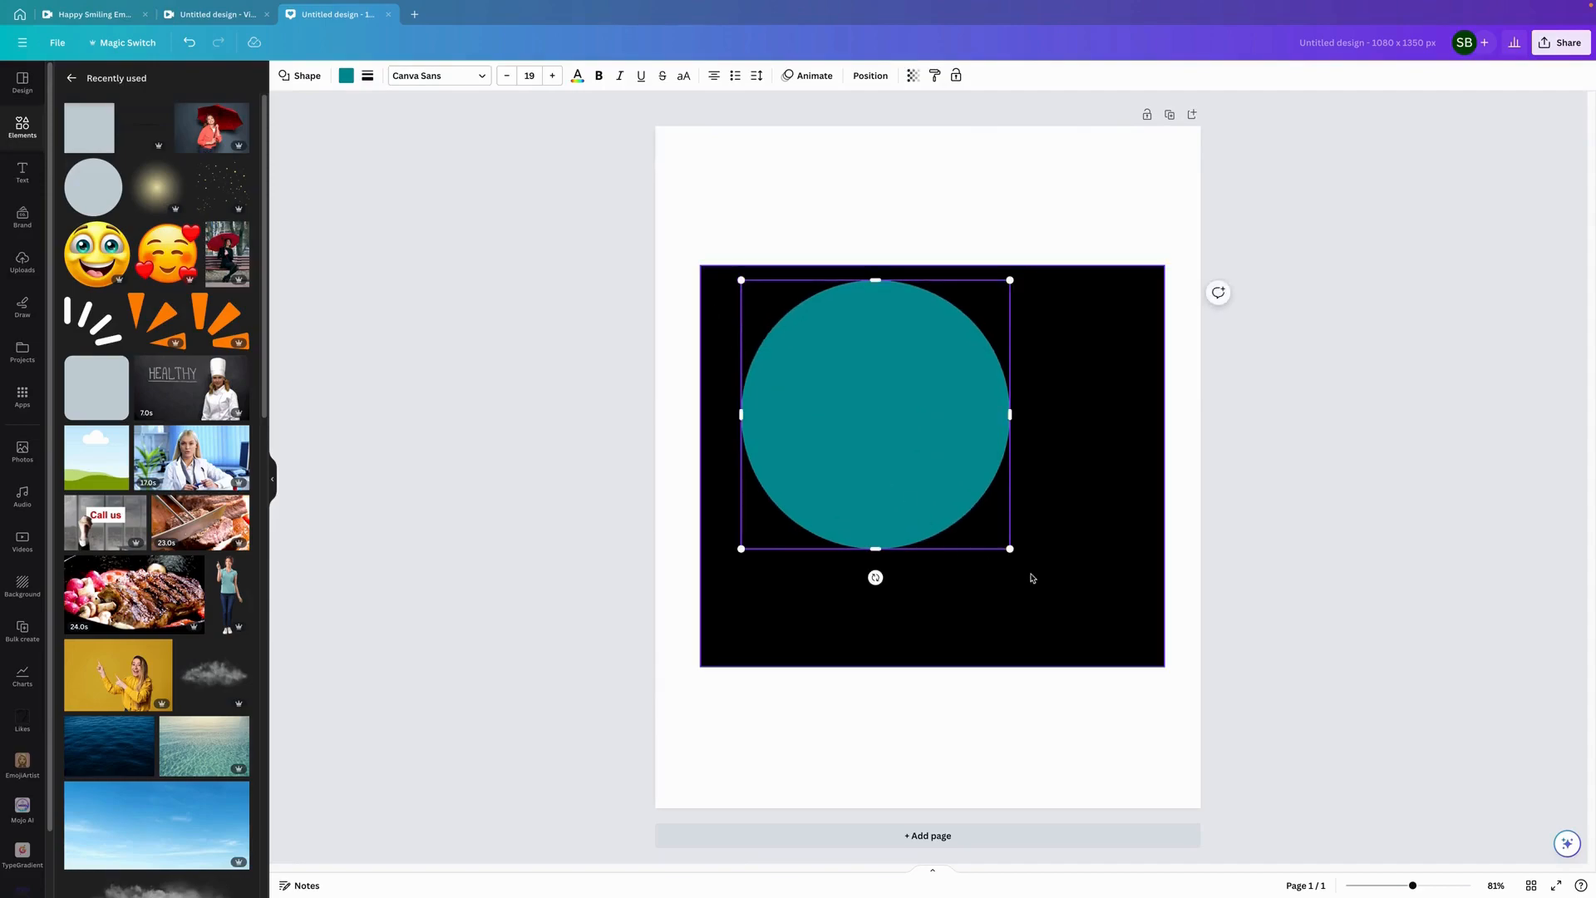
left_click_drag(1010, 548, 1120, 649)
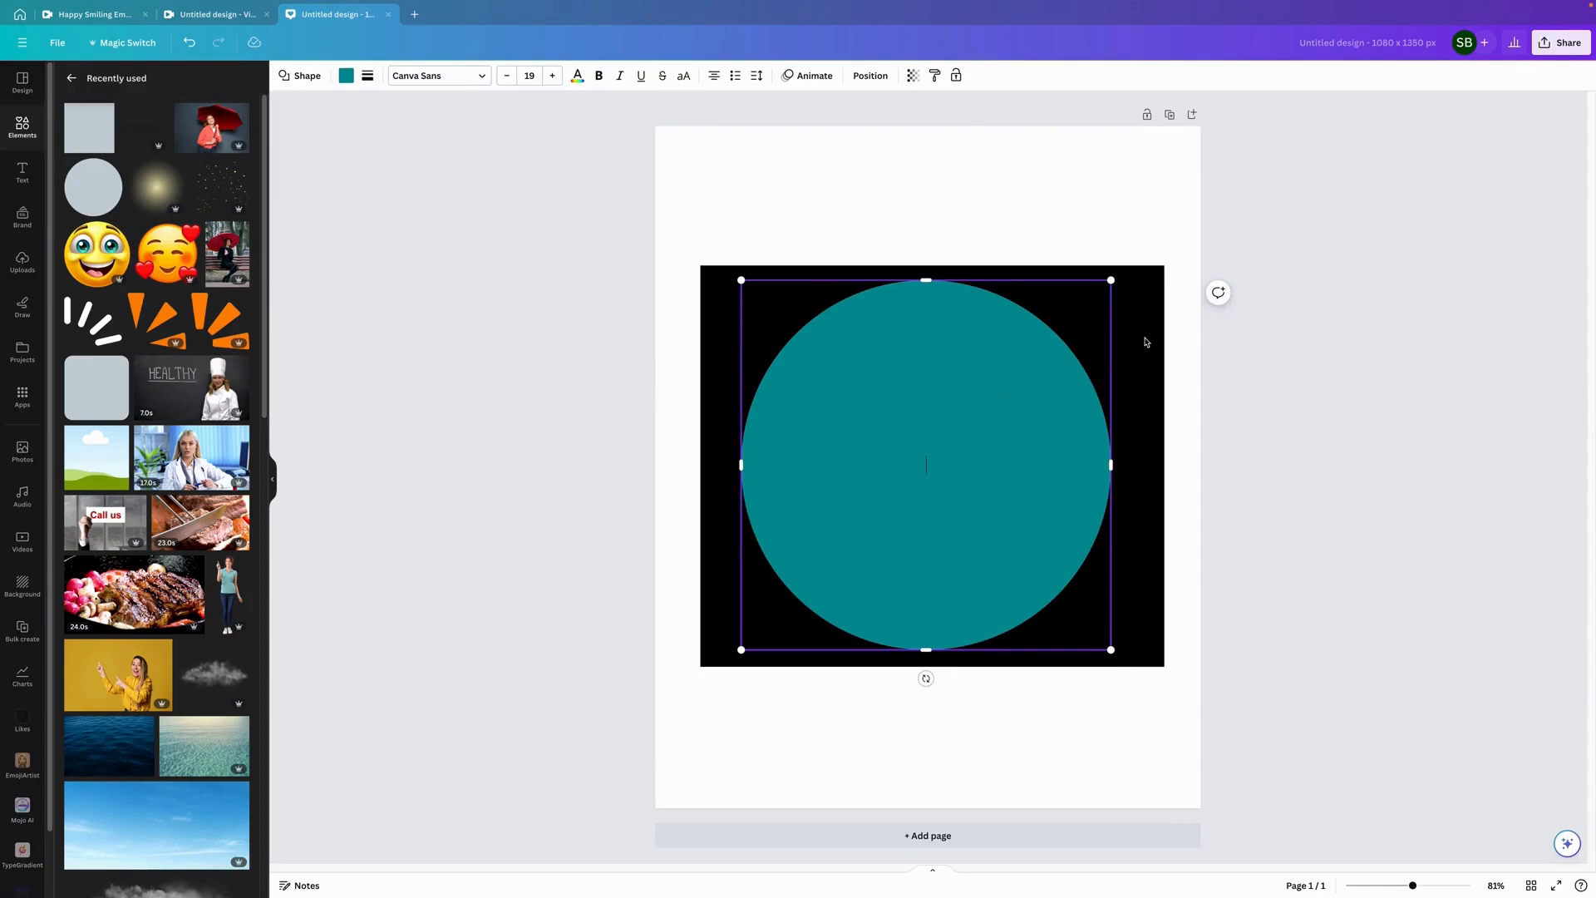
- Align the circle and the black shape to the centre and middle of the page
left_click(1105, 196)
left_click(1003, 376)
left_click(870, 76)
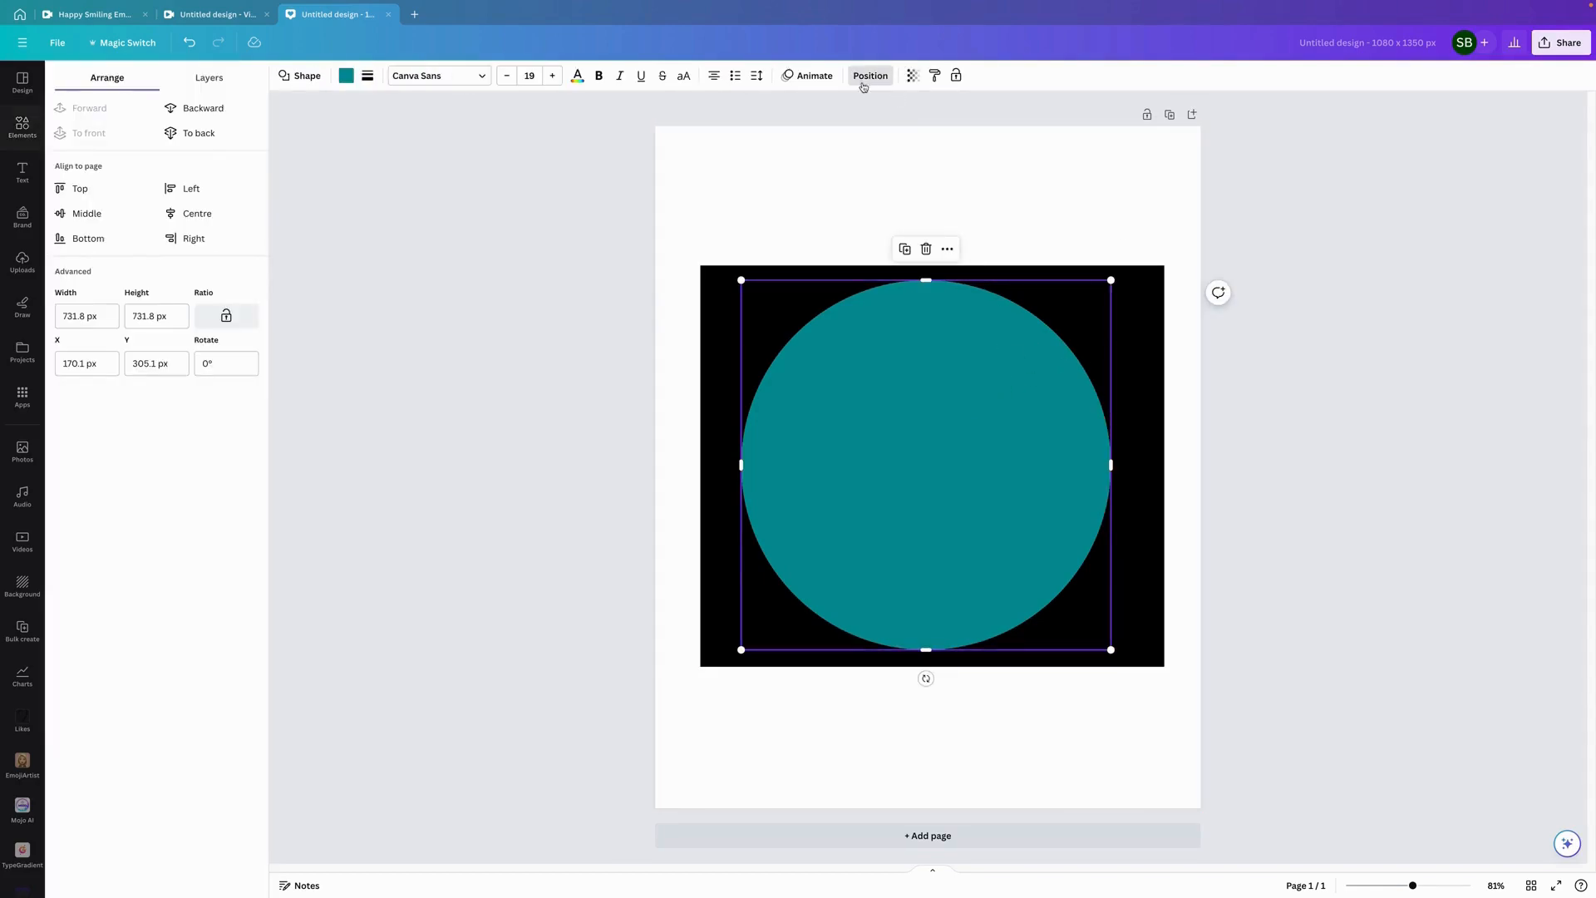
left_click(199, 215)
left_click(96, 216)
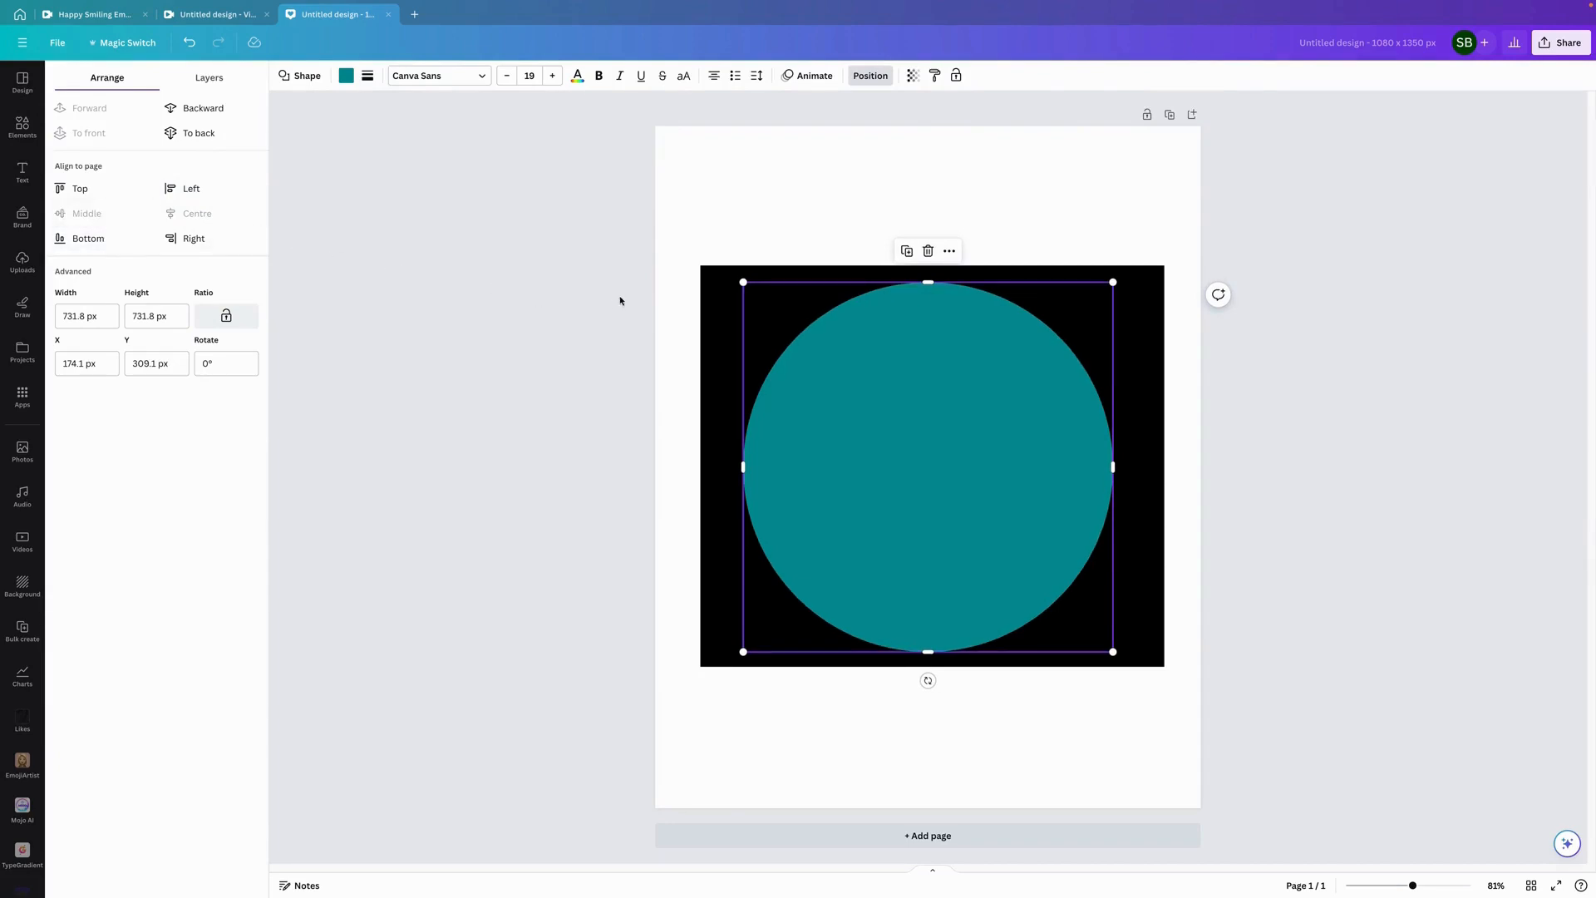
left_click(723, 304)
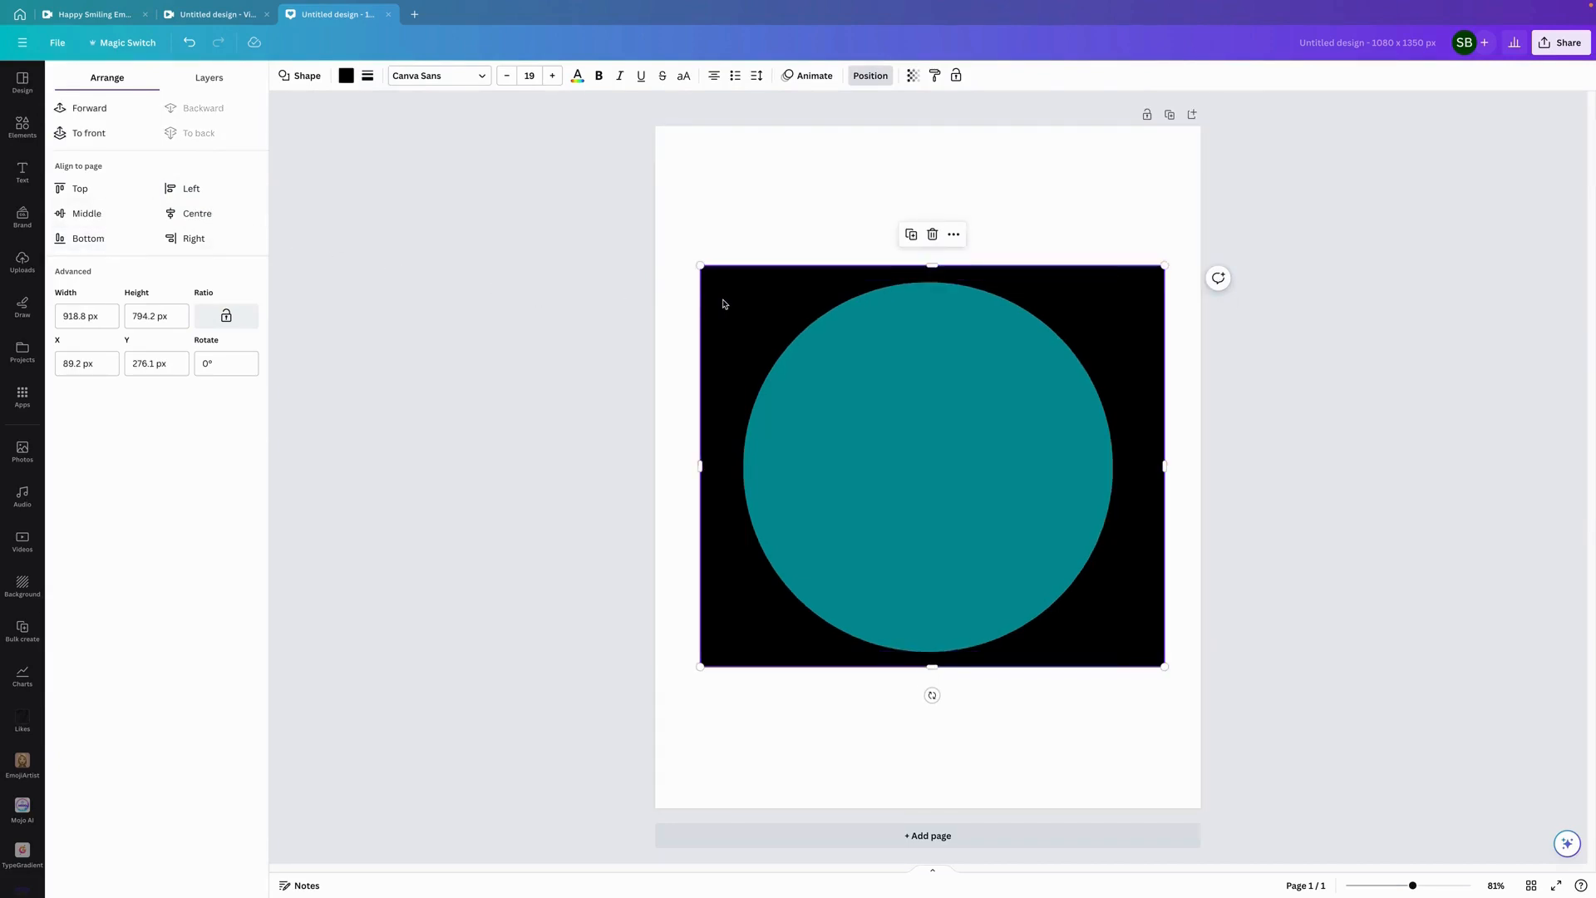
left_click(200, 214)
left_click(86, 215)
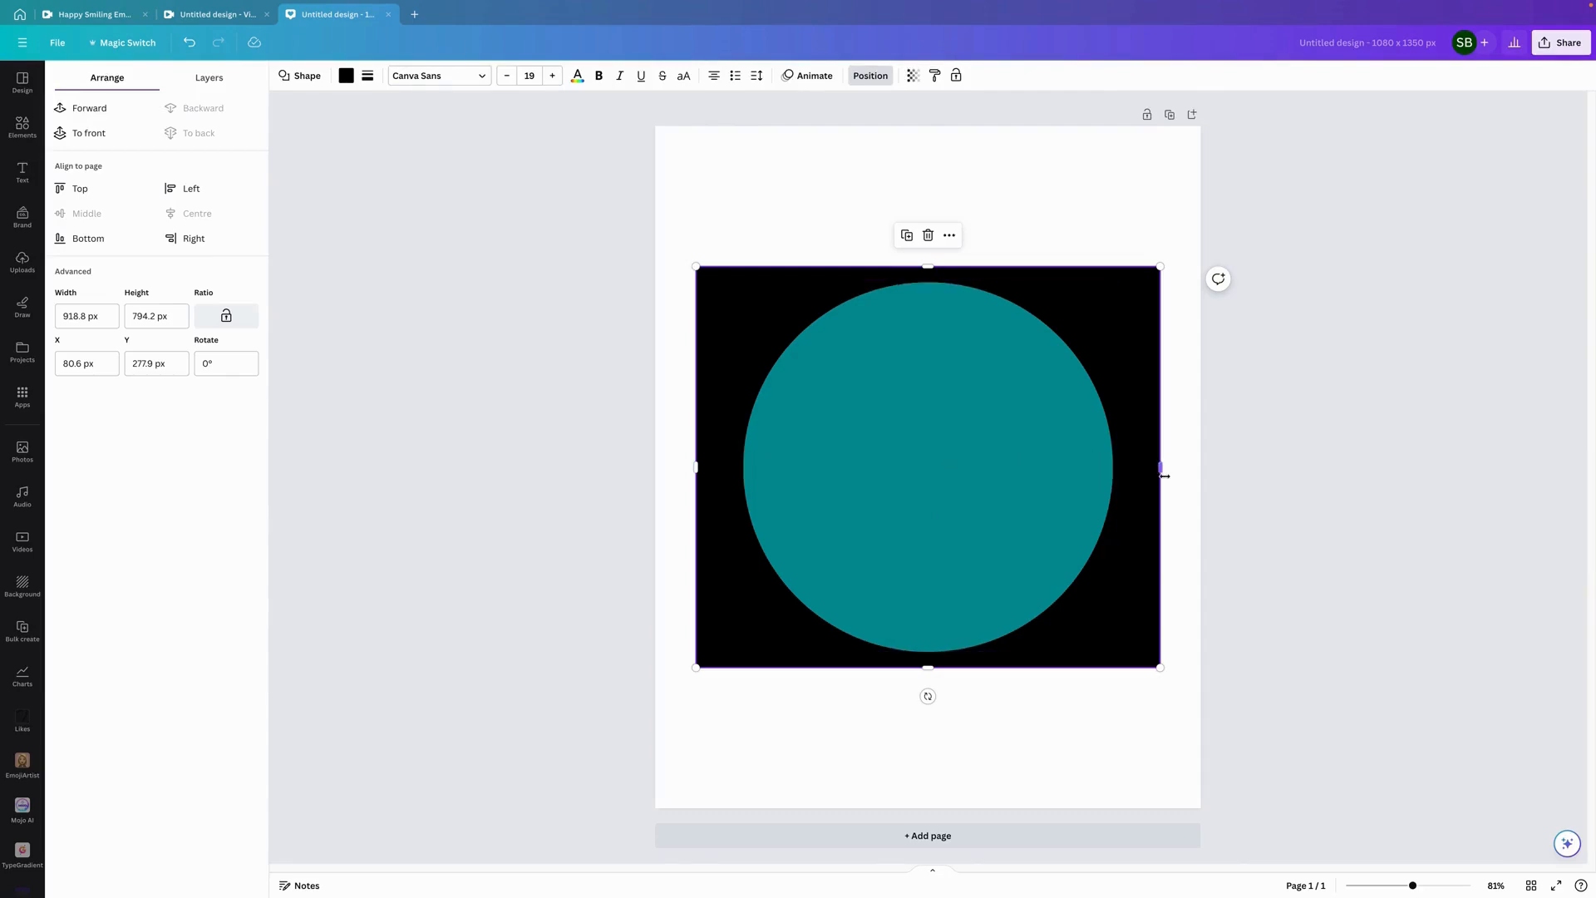
- Resize the black shape to nearly square proportions and enlarge the circle inside it to about 799 px
left_click_drag(1161, 466, 1136, 467)
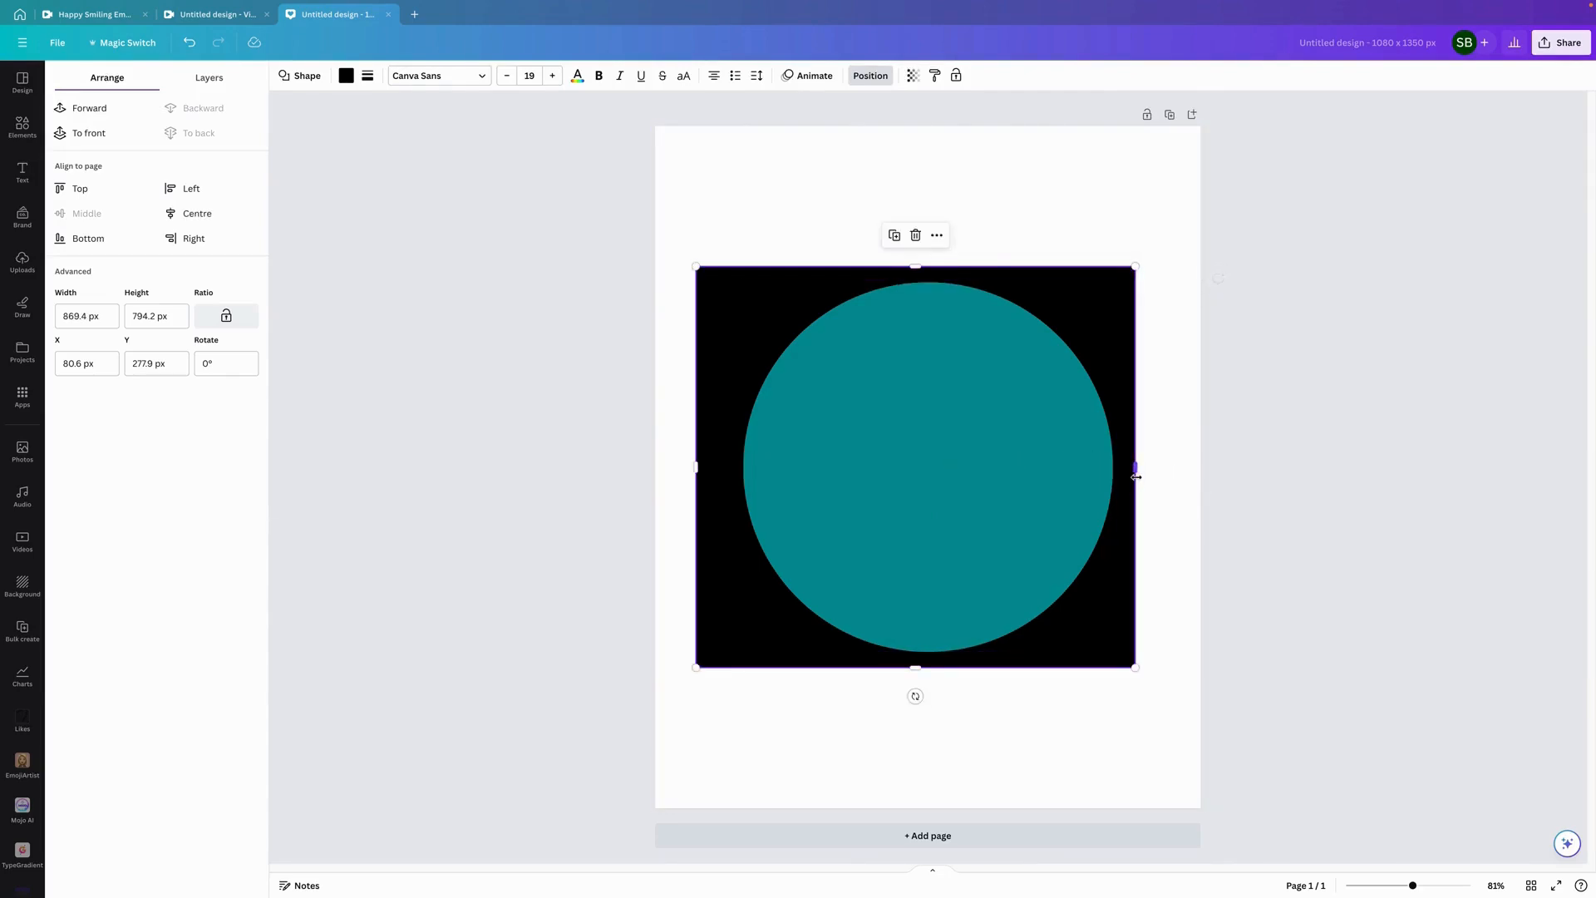
left_click_drag(709, 467, 802, 457)
mouse_move(715, 268)
left_mouse_down()
mouse_move(677, 229)
mouse_move(699, 263)
mouse_move(683, 263)
mouse_move(706, 264)
left_mouse_up()
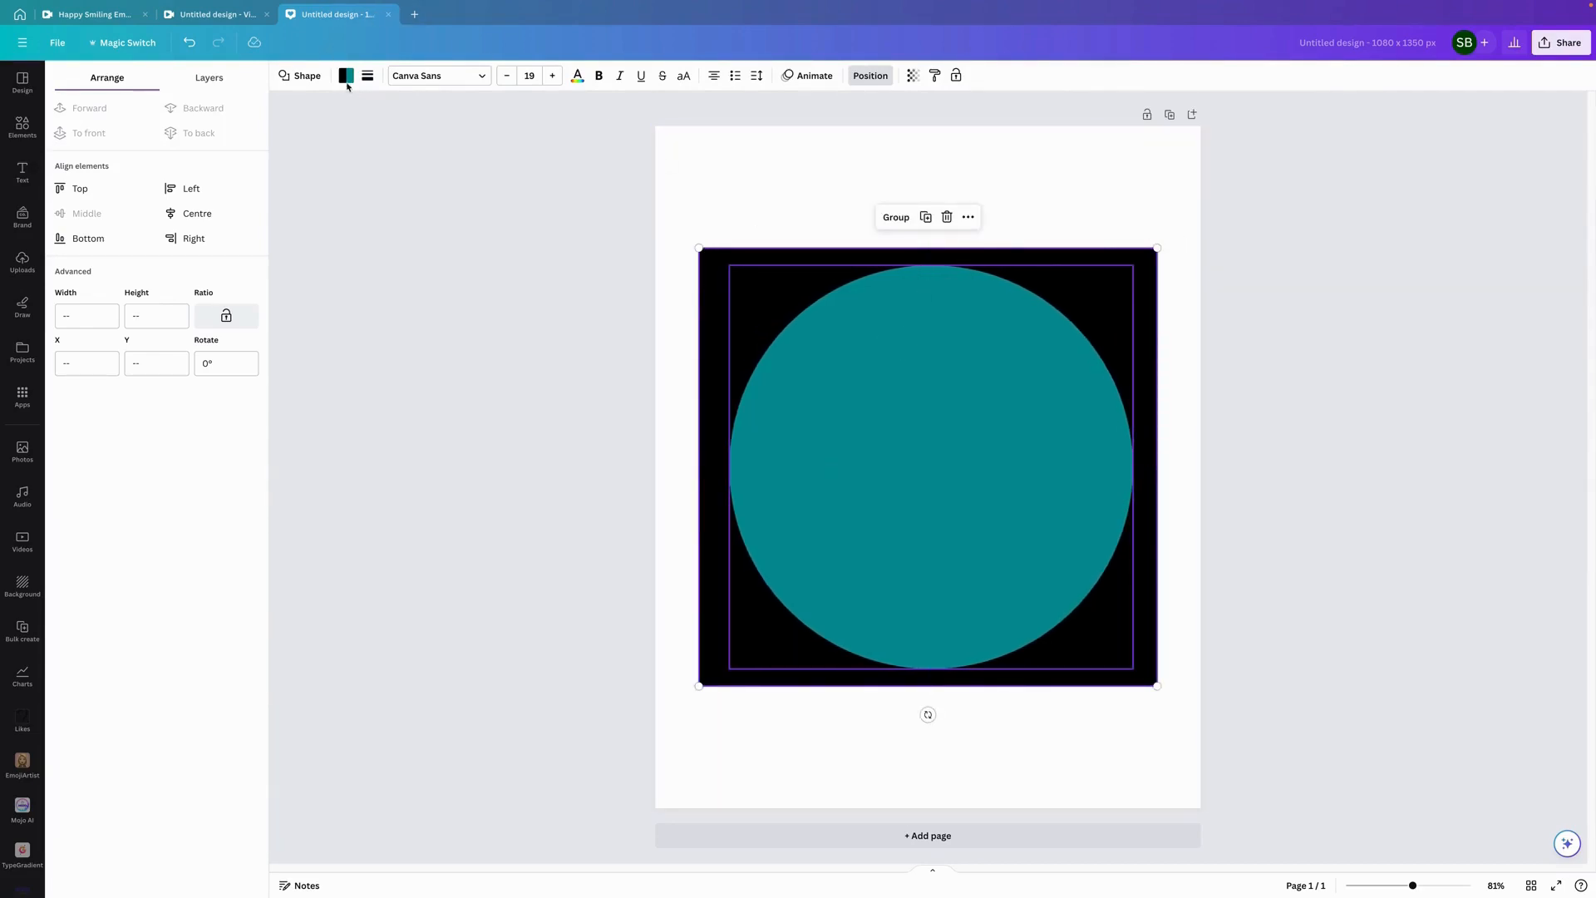
left_click(731, 185)
- Change the circle's fill colour to white
left_click(845, 414)
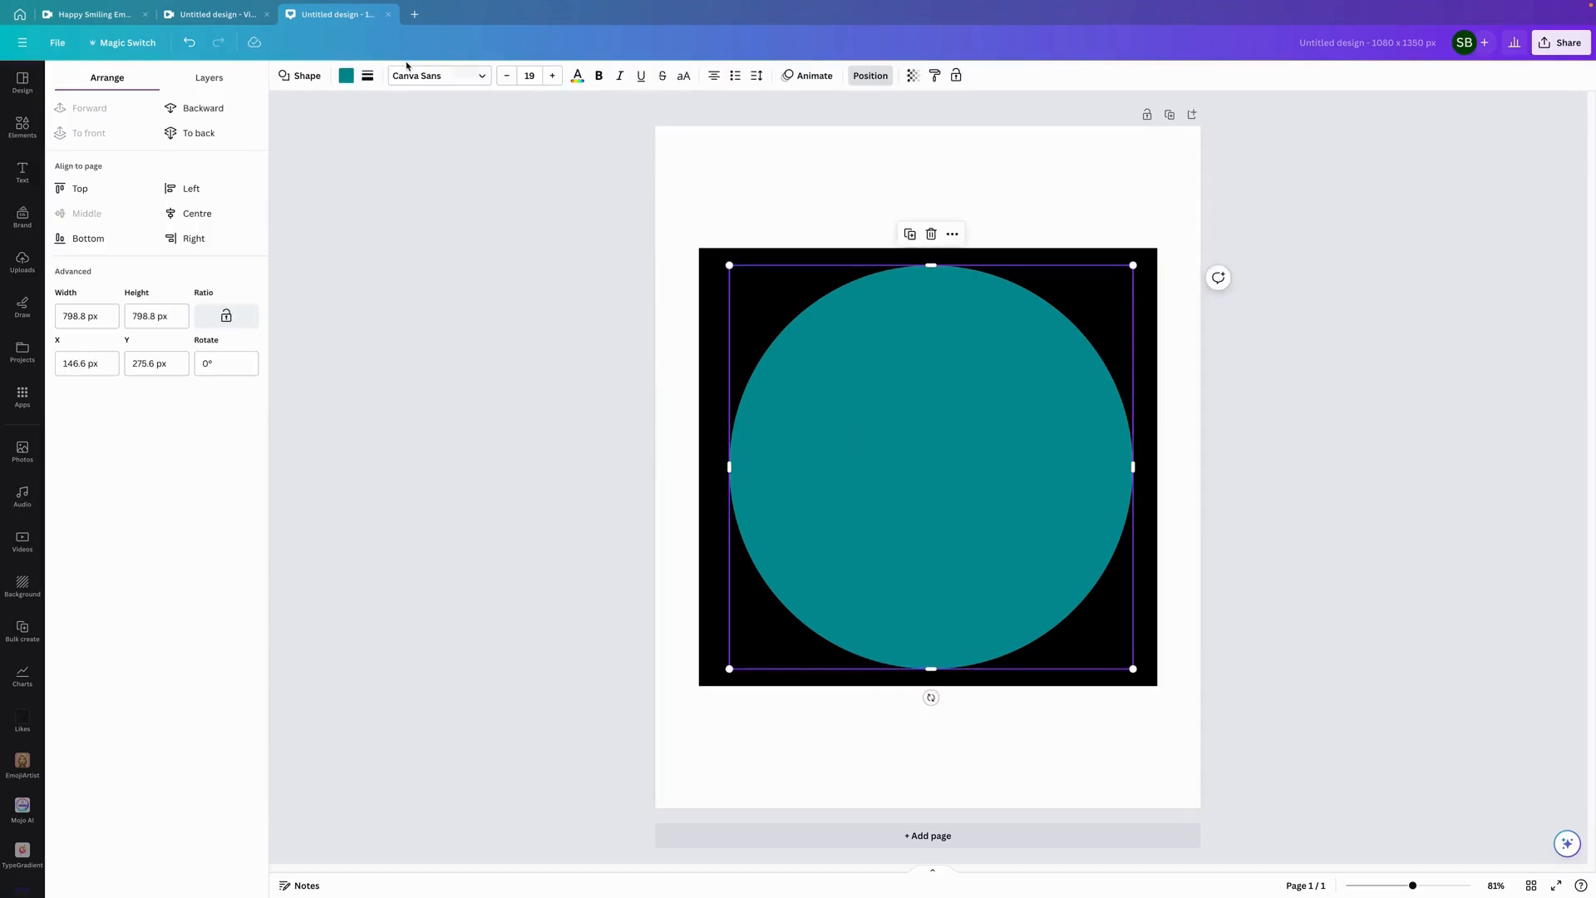
left_click(354, 84)
left_click(236, 340)
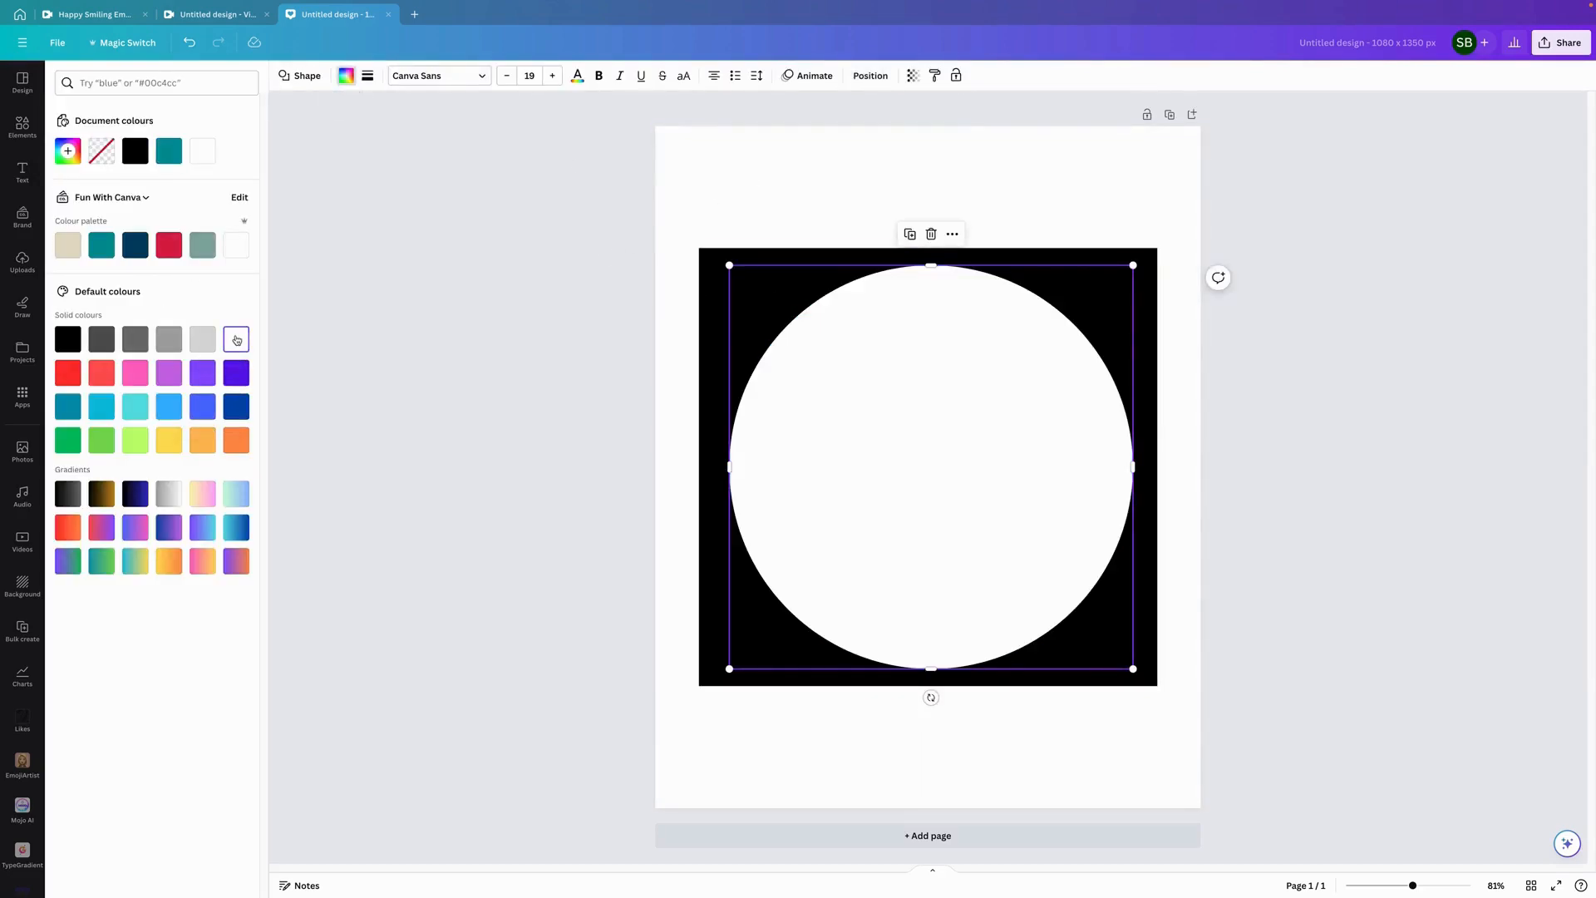
left_click(582, 370)
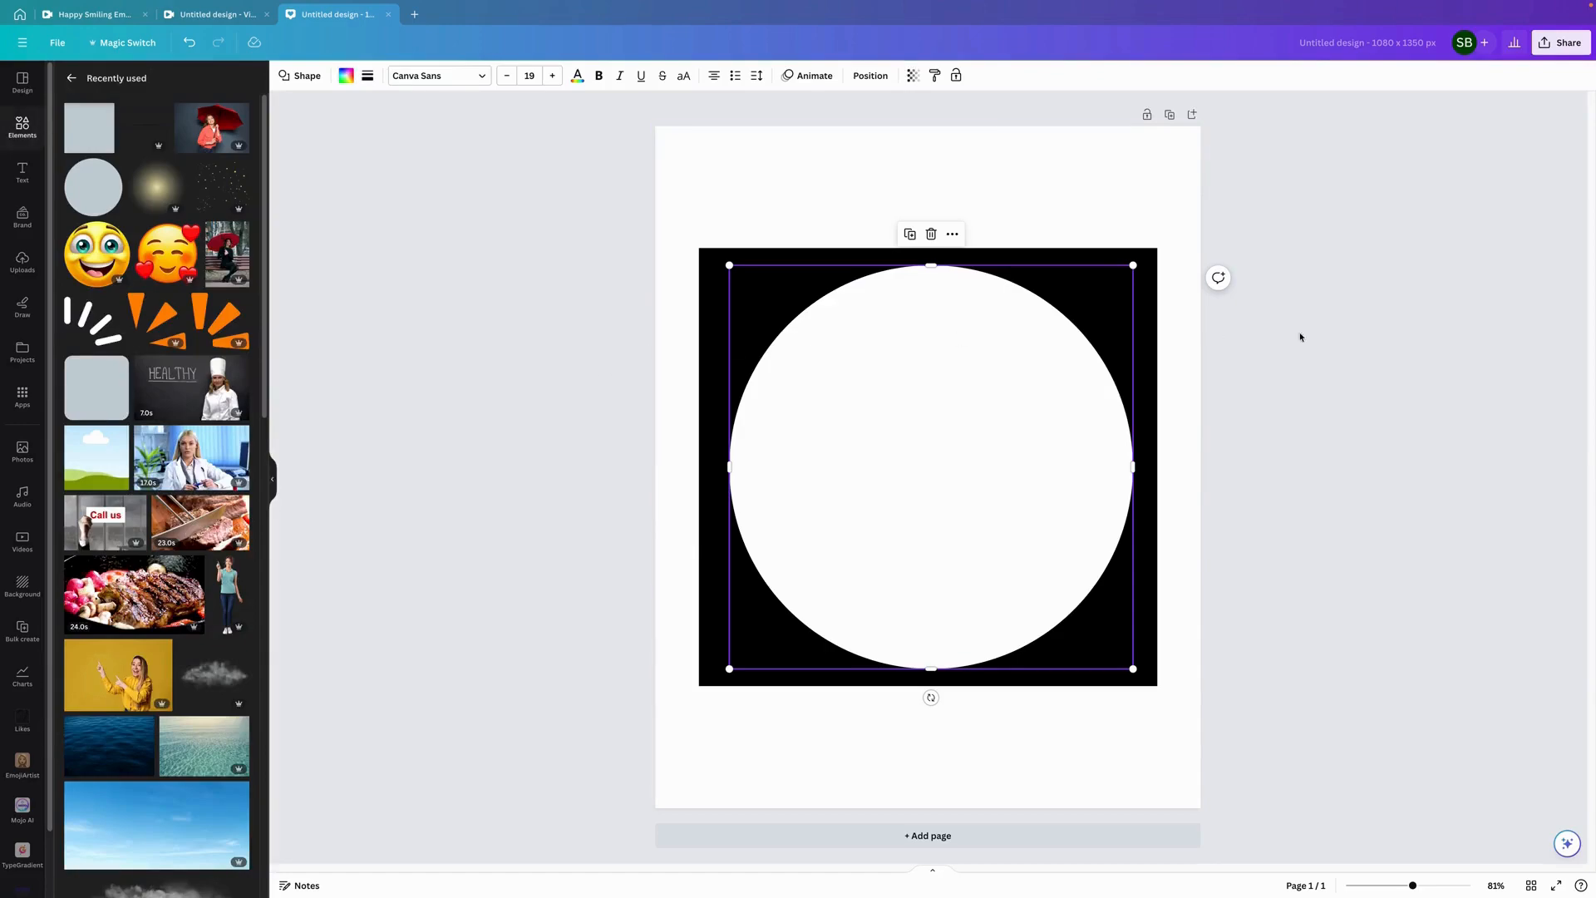
left_click(1320, 339)
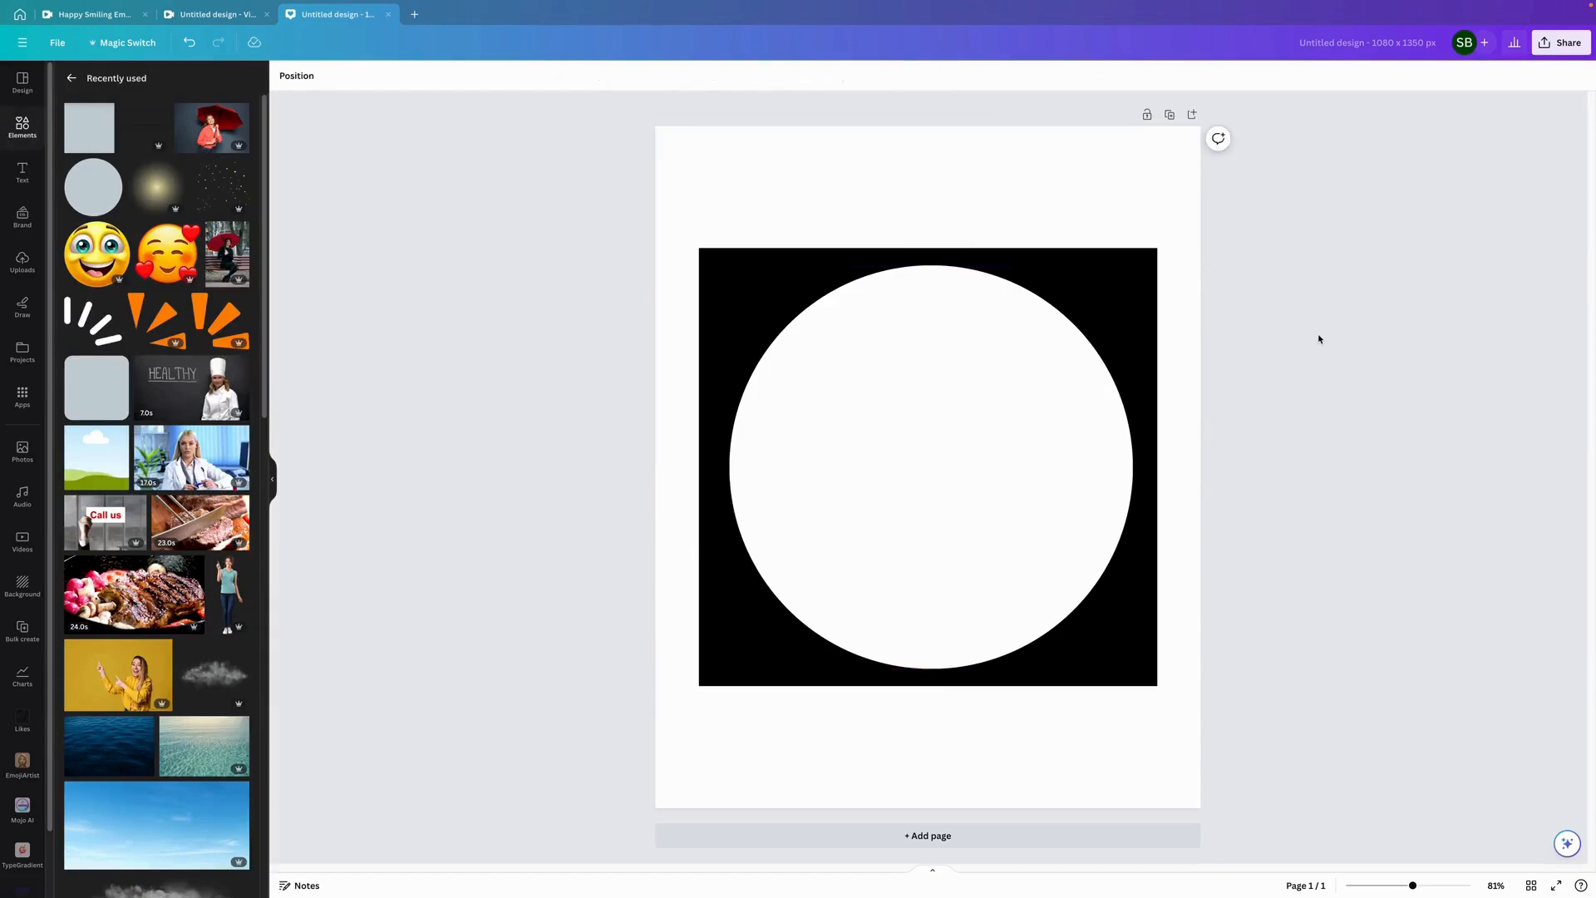
- Download the design as a PNG named Keep.png in the Circle 2 folder, replacing the existing file
left_click(1567, 46)
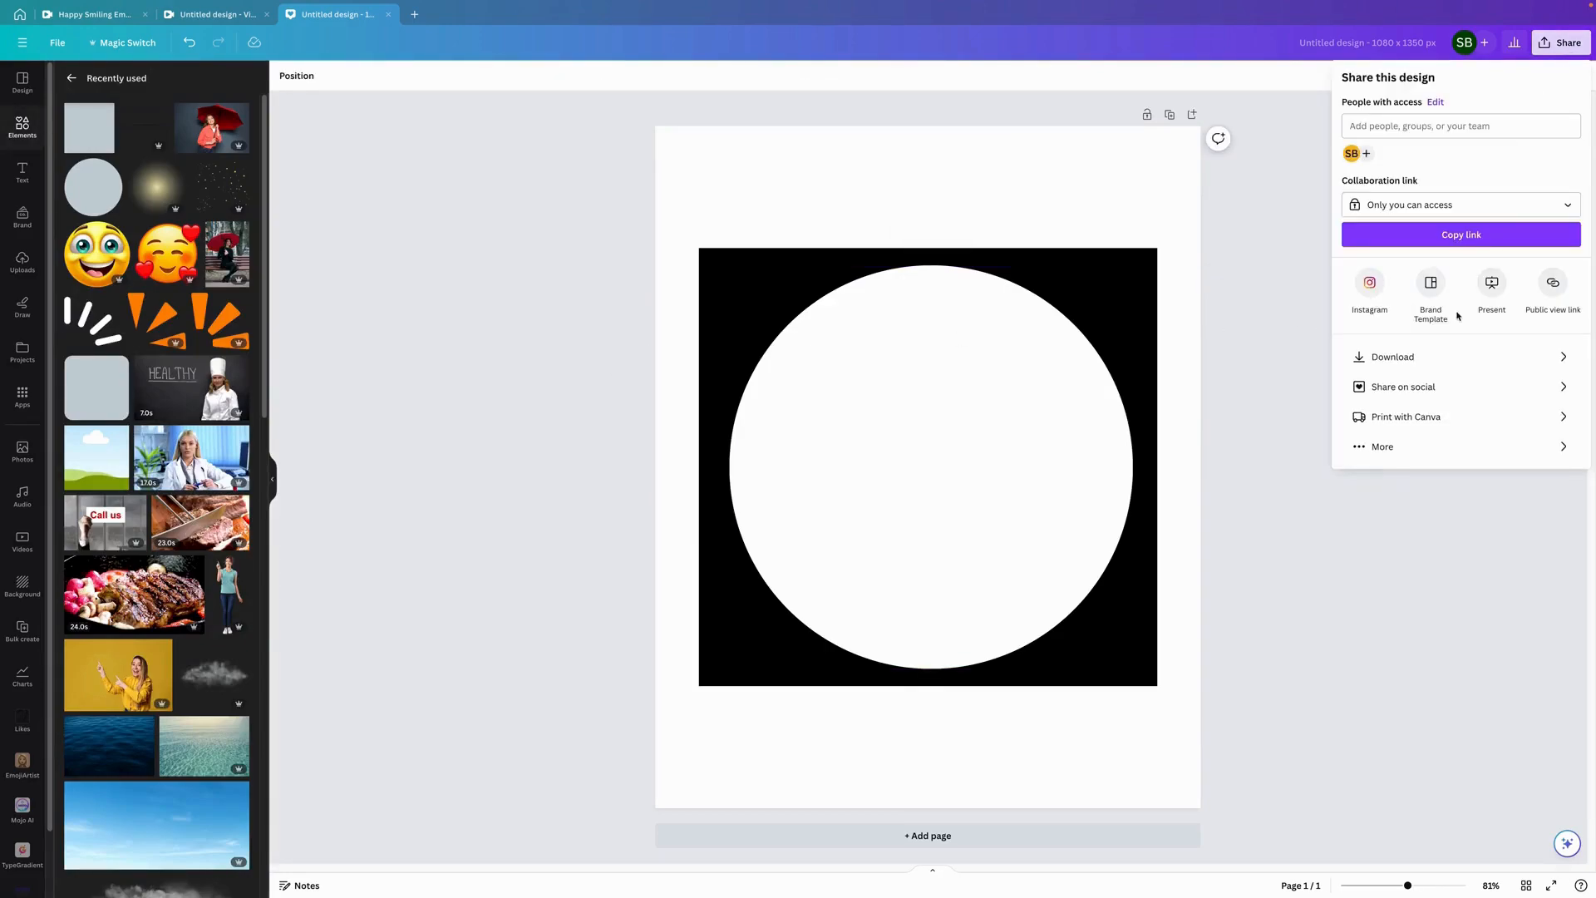
left_click(1422, 362)
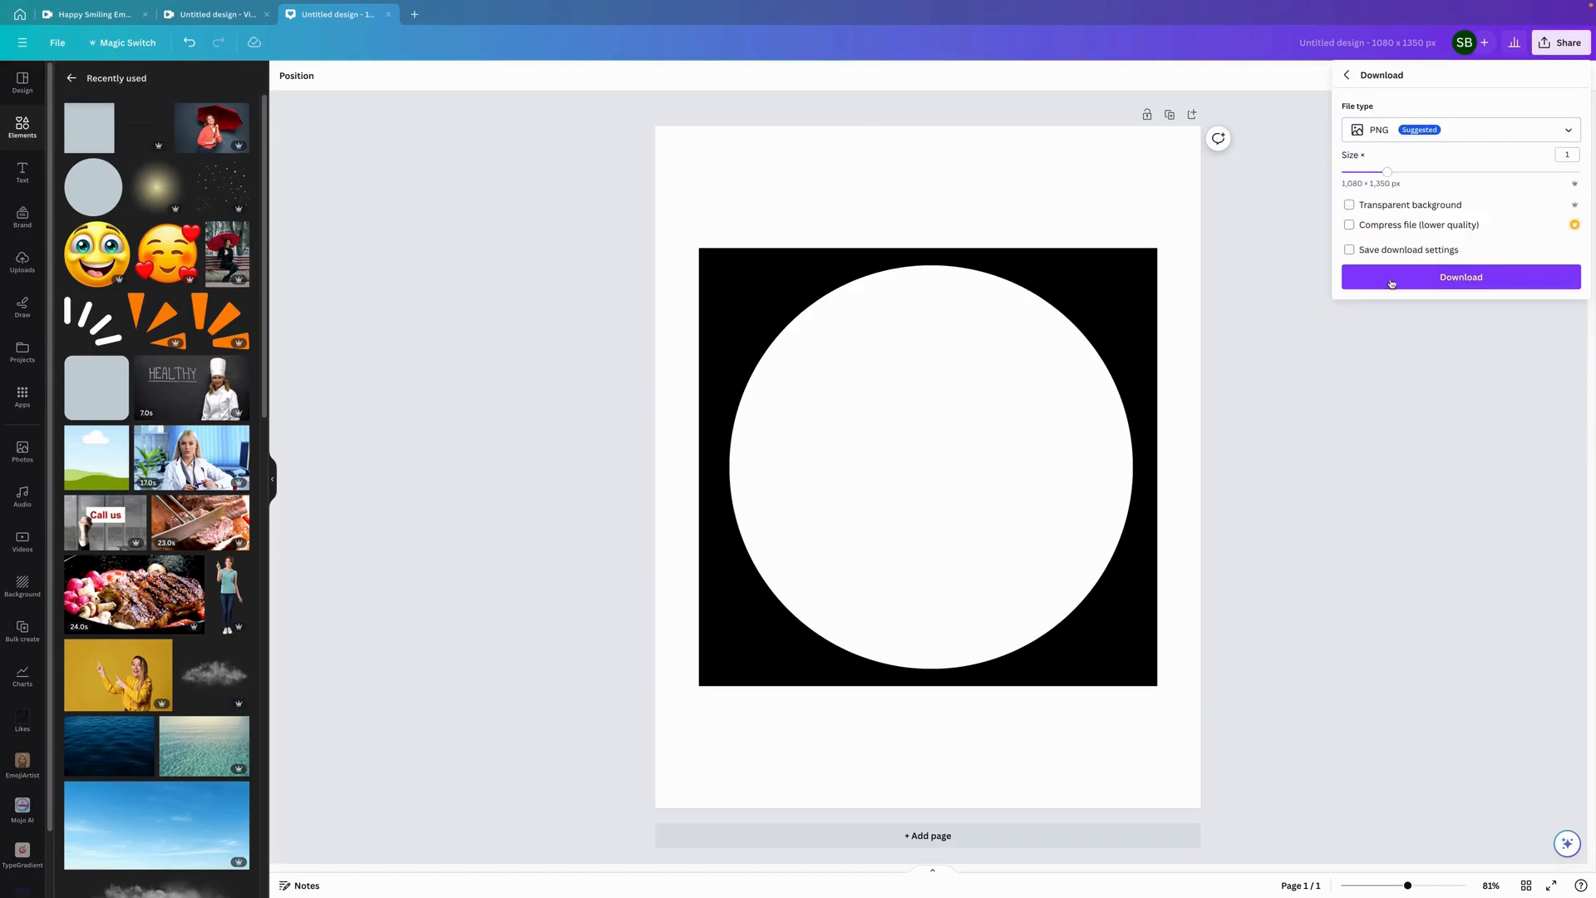
left_click(1402, 285)
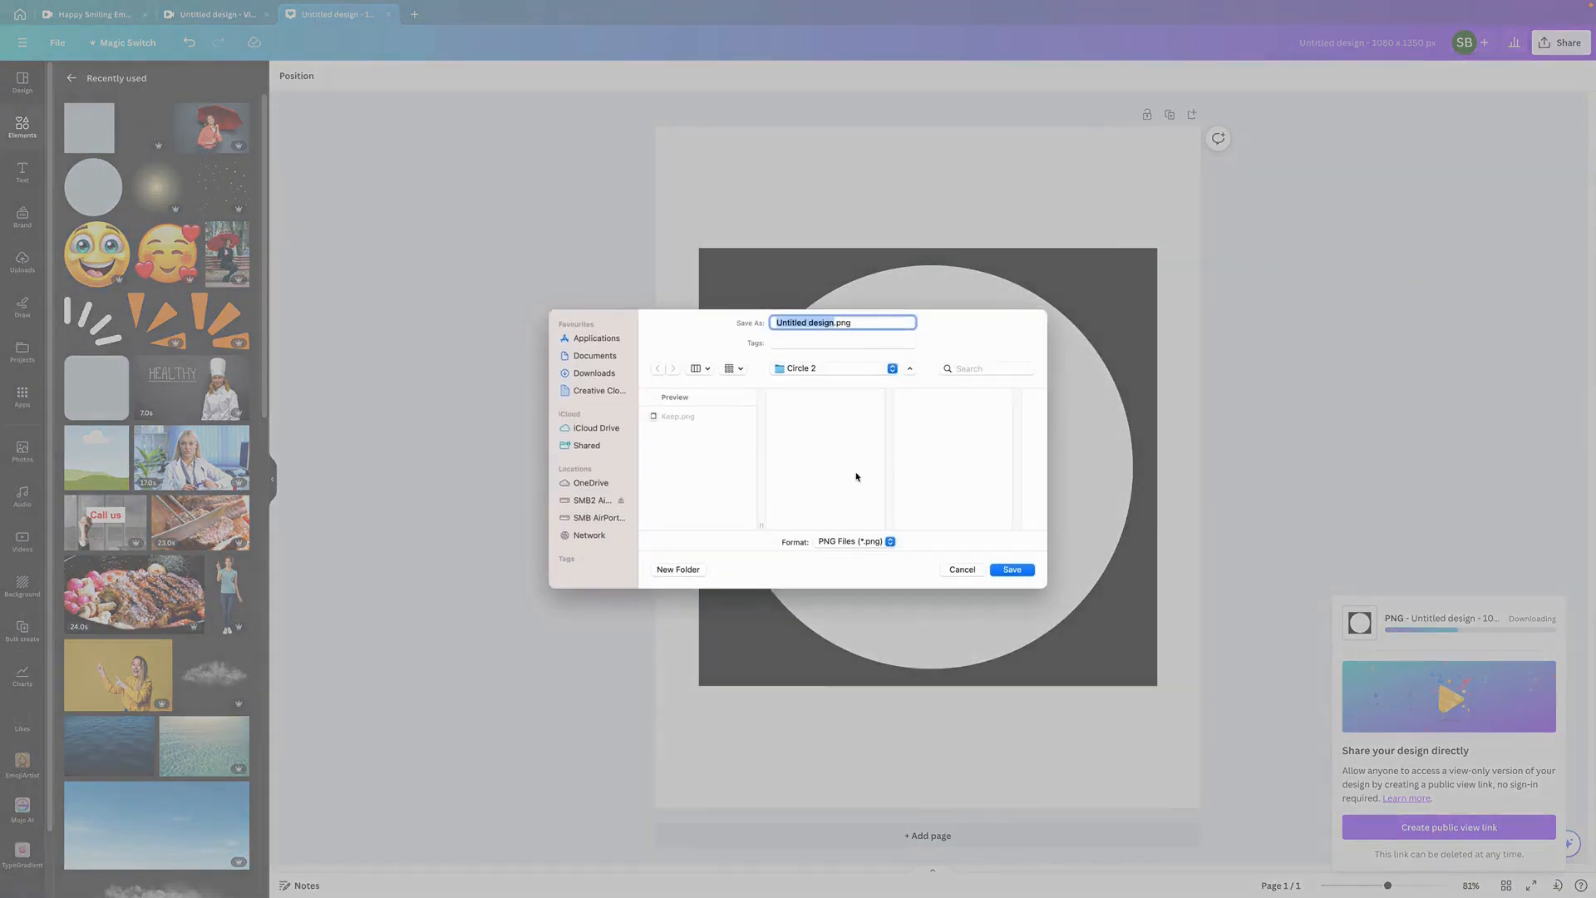
left_click(674, 418)
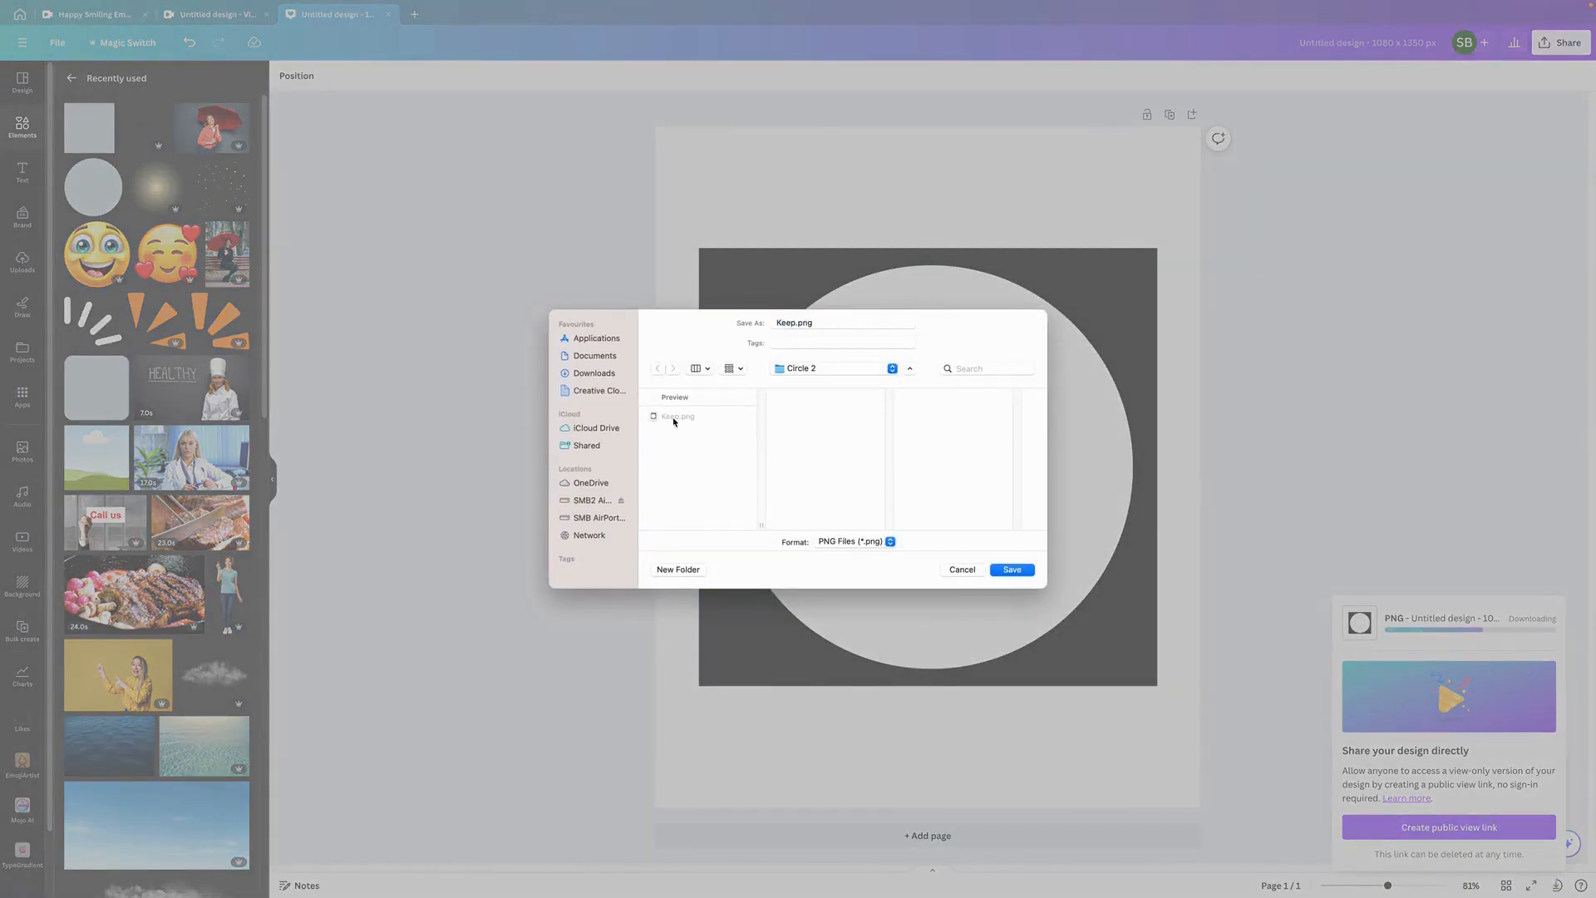
left_click(1012, 571)
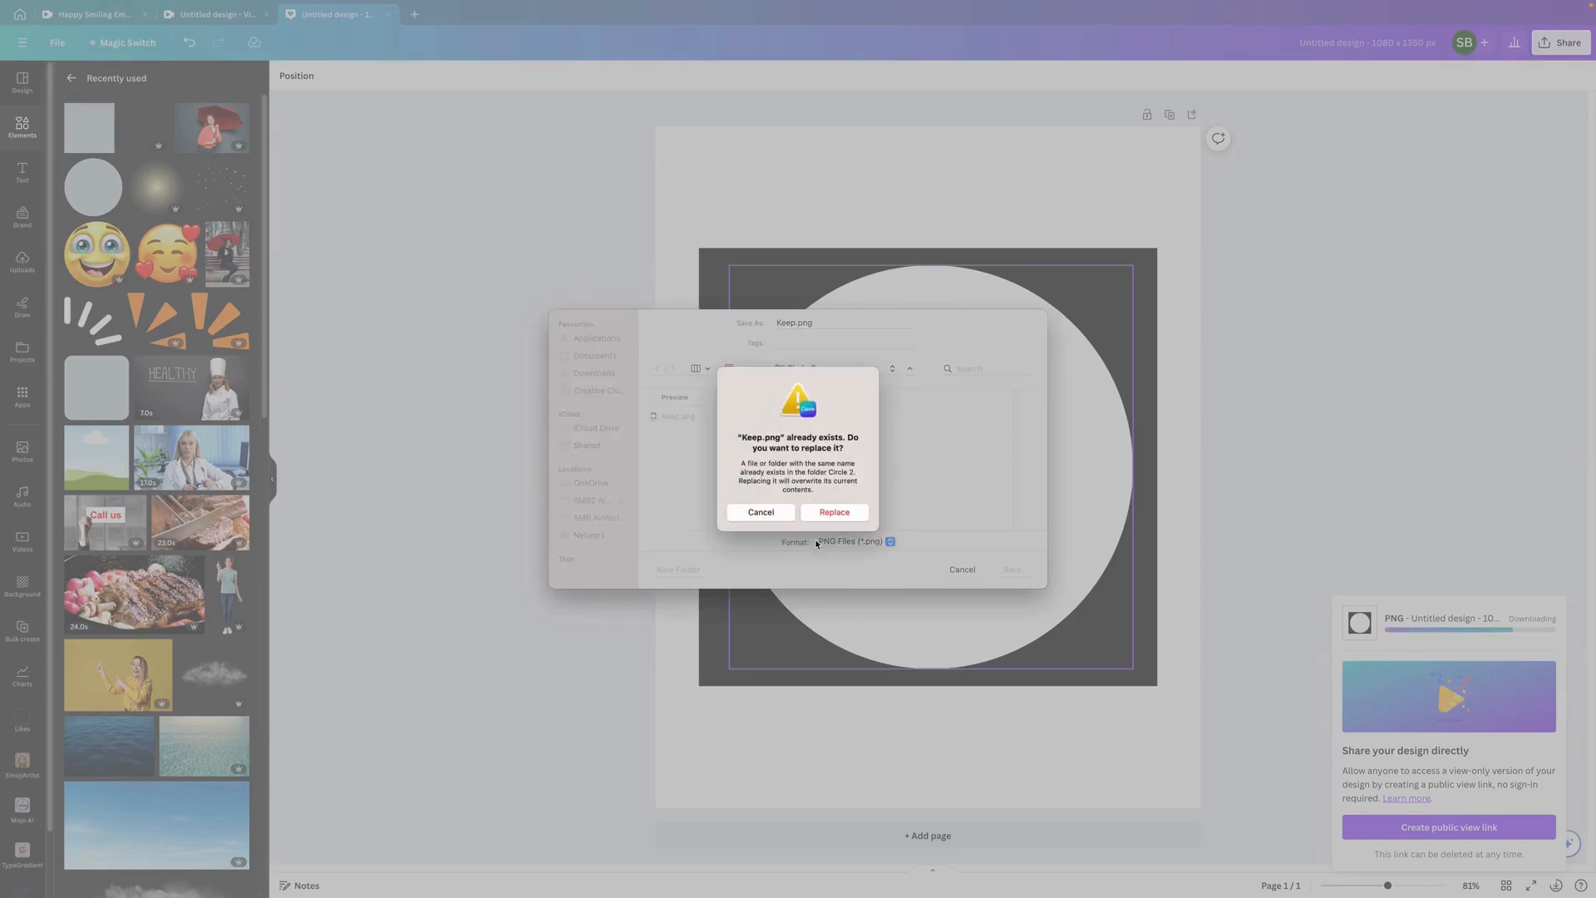
left_click(834, 512)
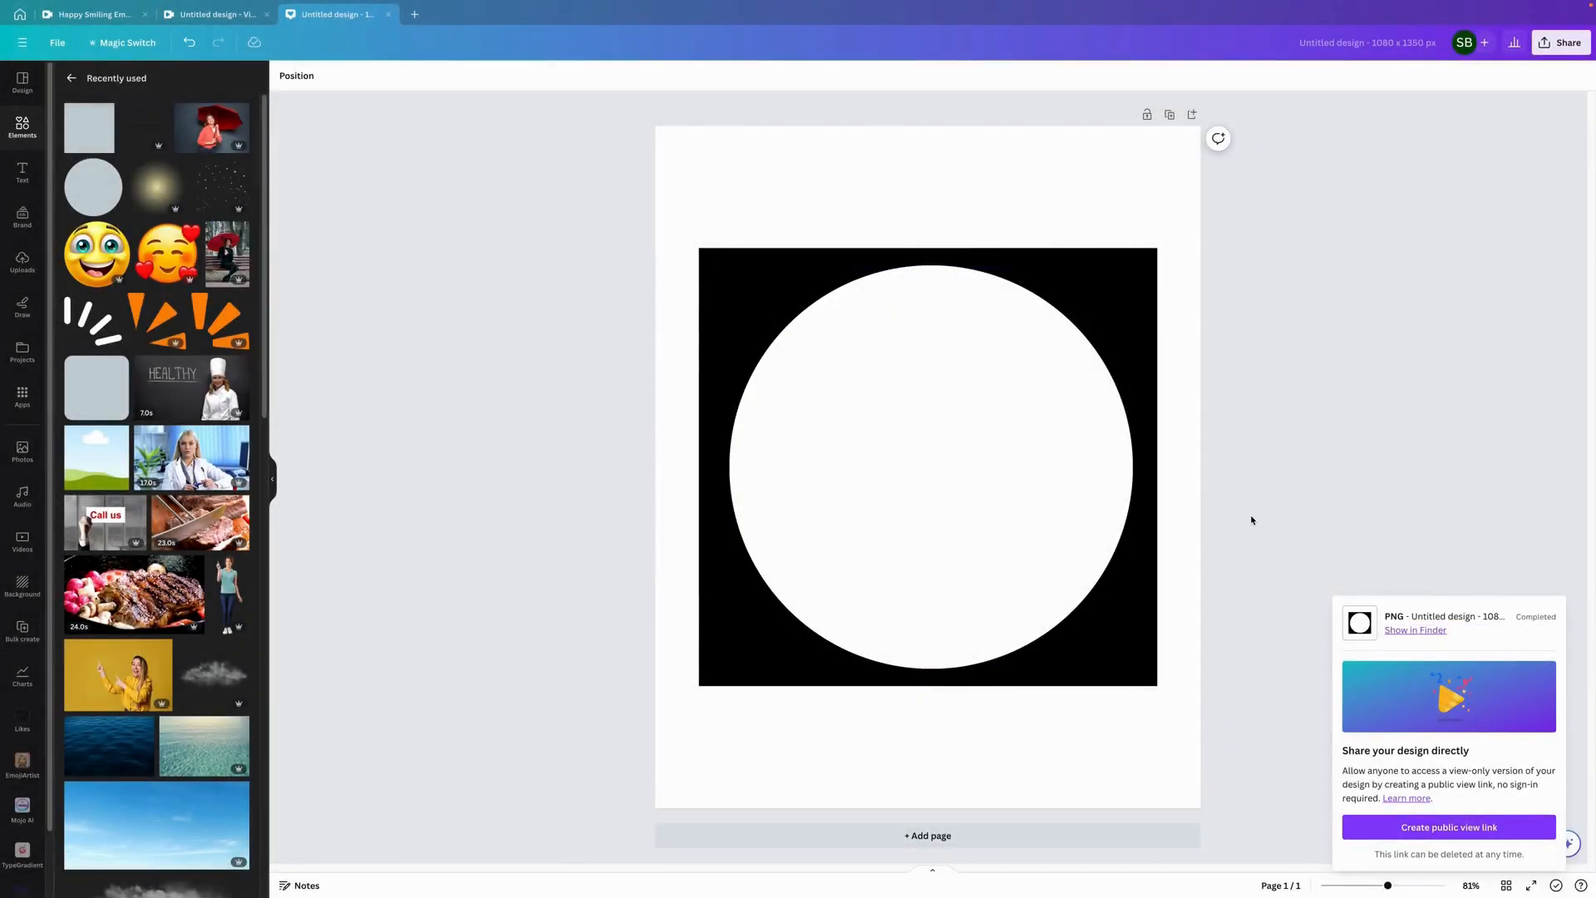
- Upload Keep.png from the Circle 2 folder and place it on a new second page
left_click(850, 838)
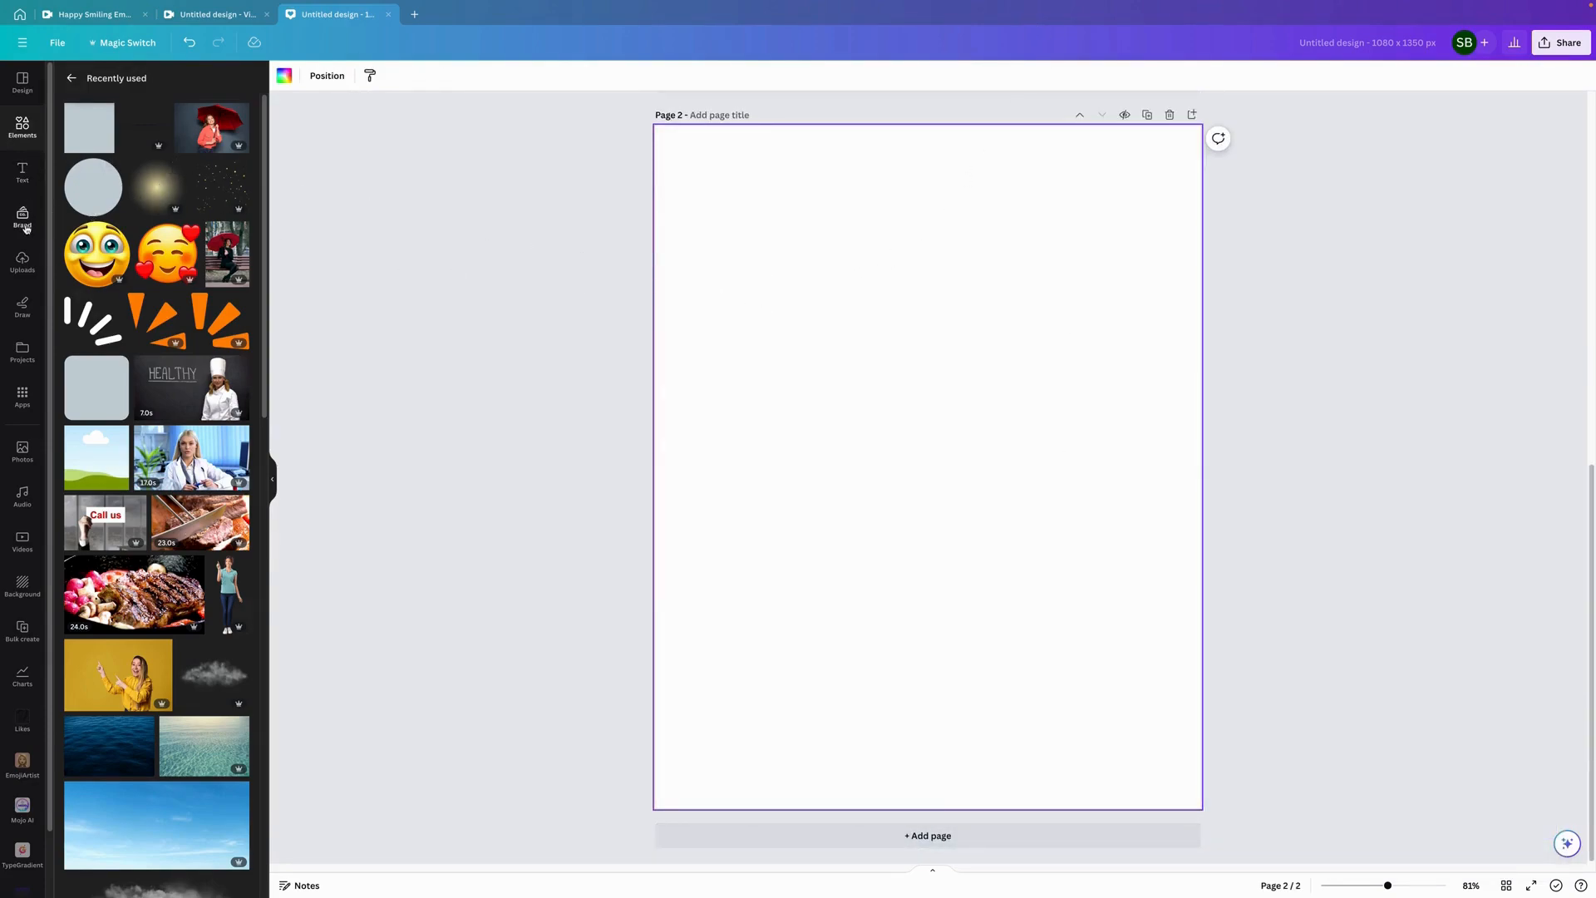
left_click(22, 261)
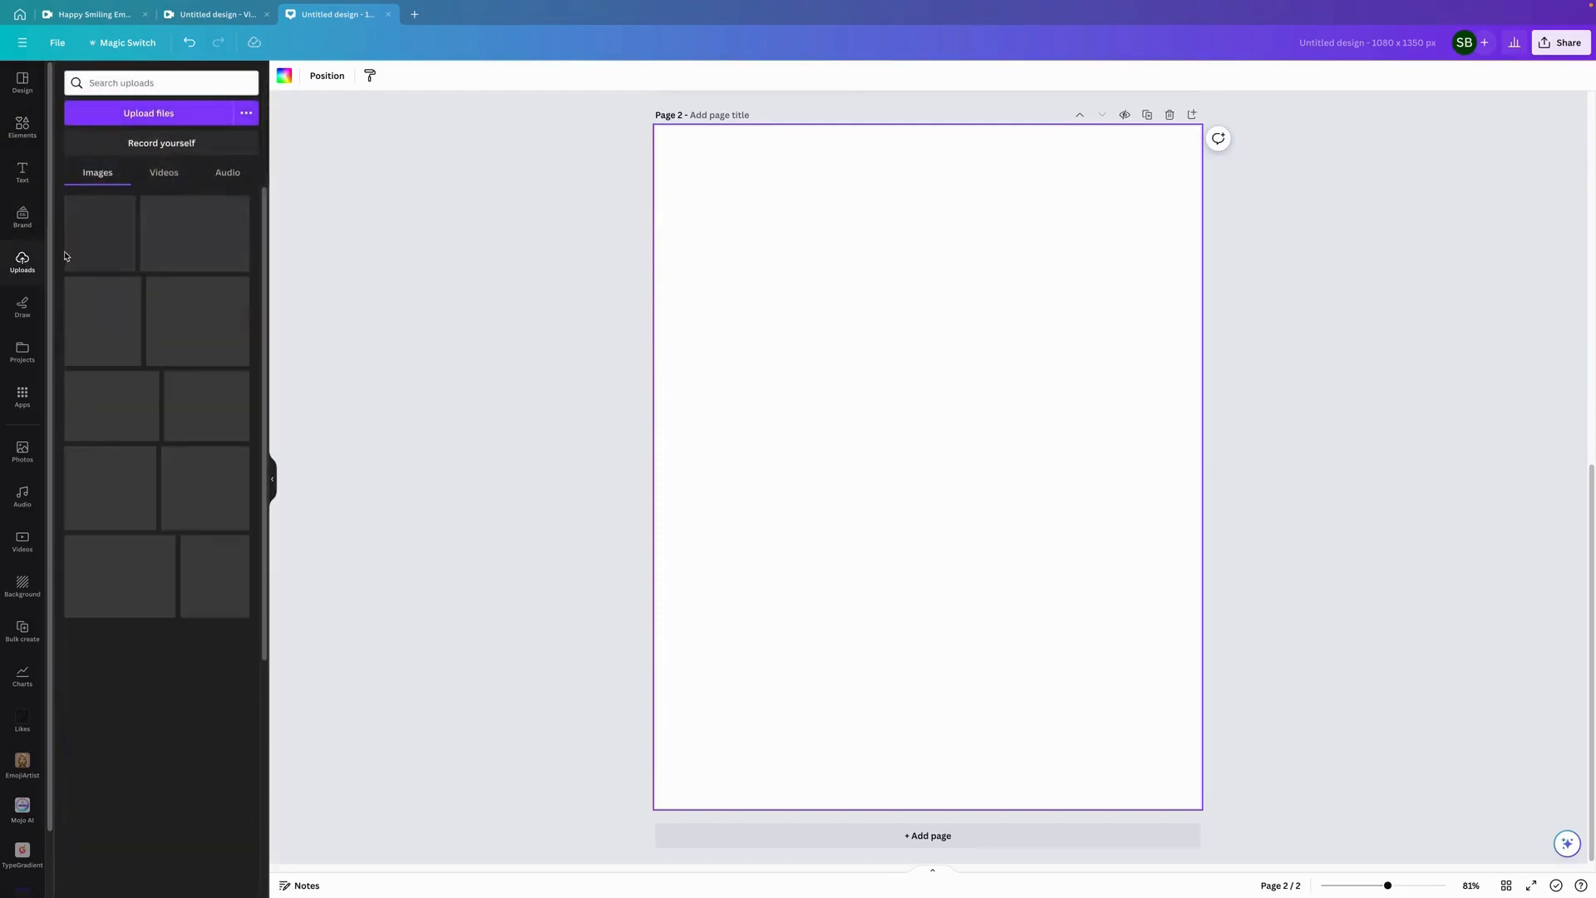
left_click(142, 115)
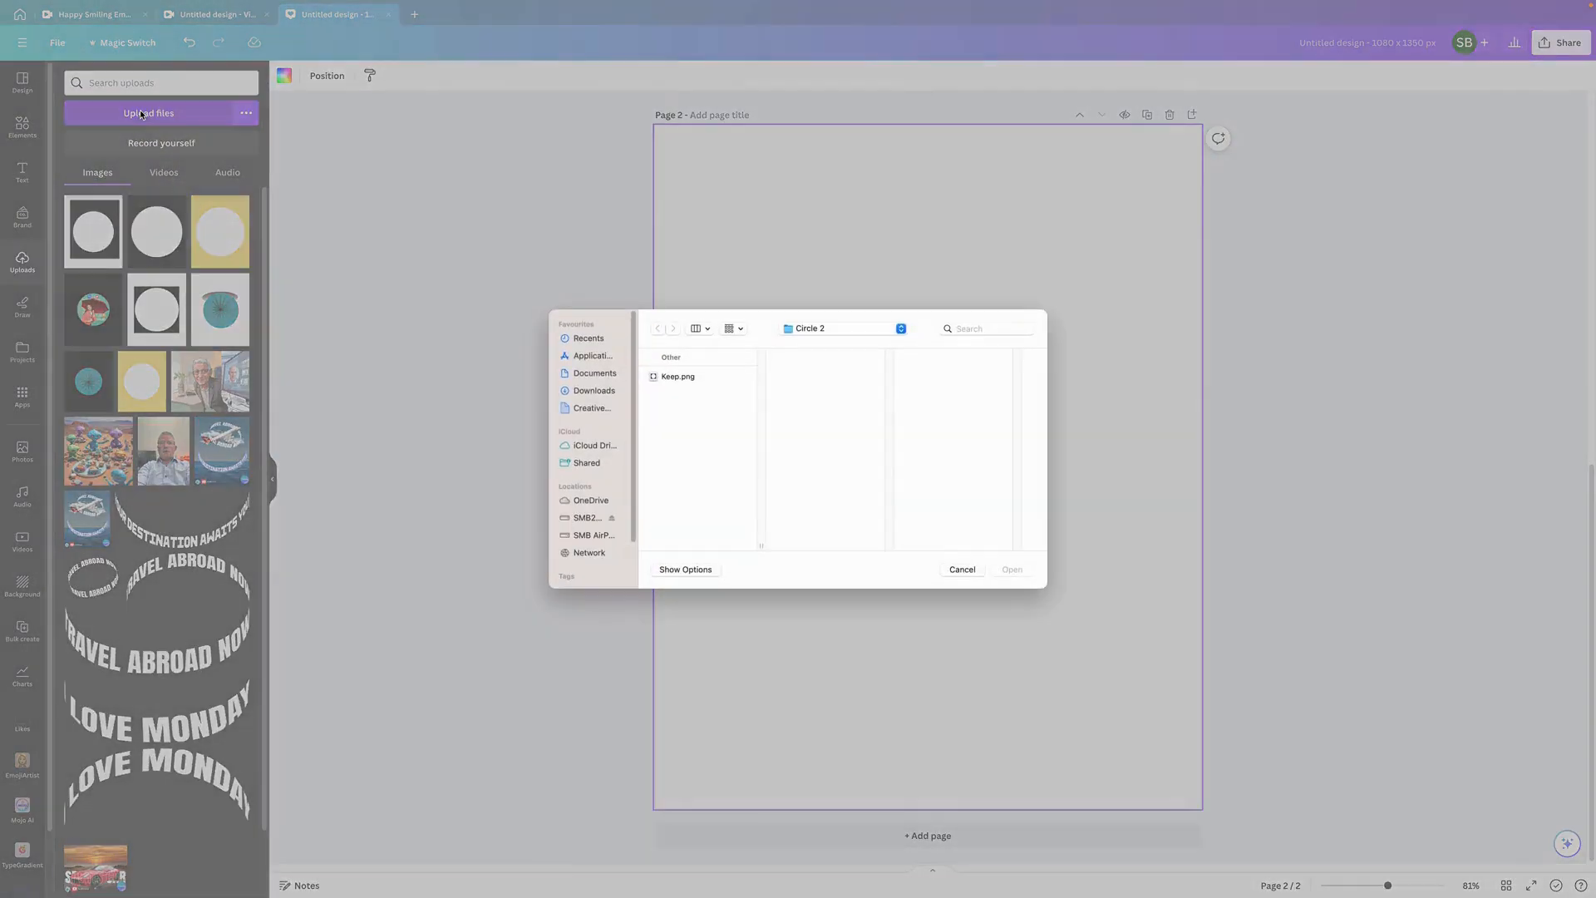
left_click(675, 376)
left_click(1015, 570)
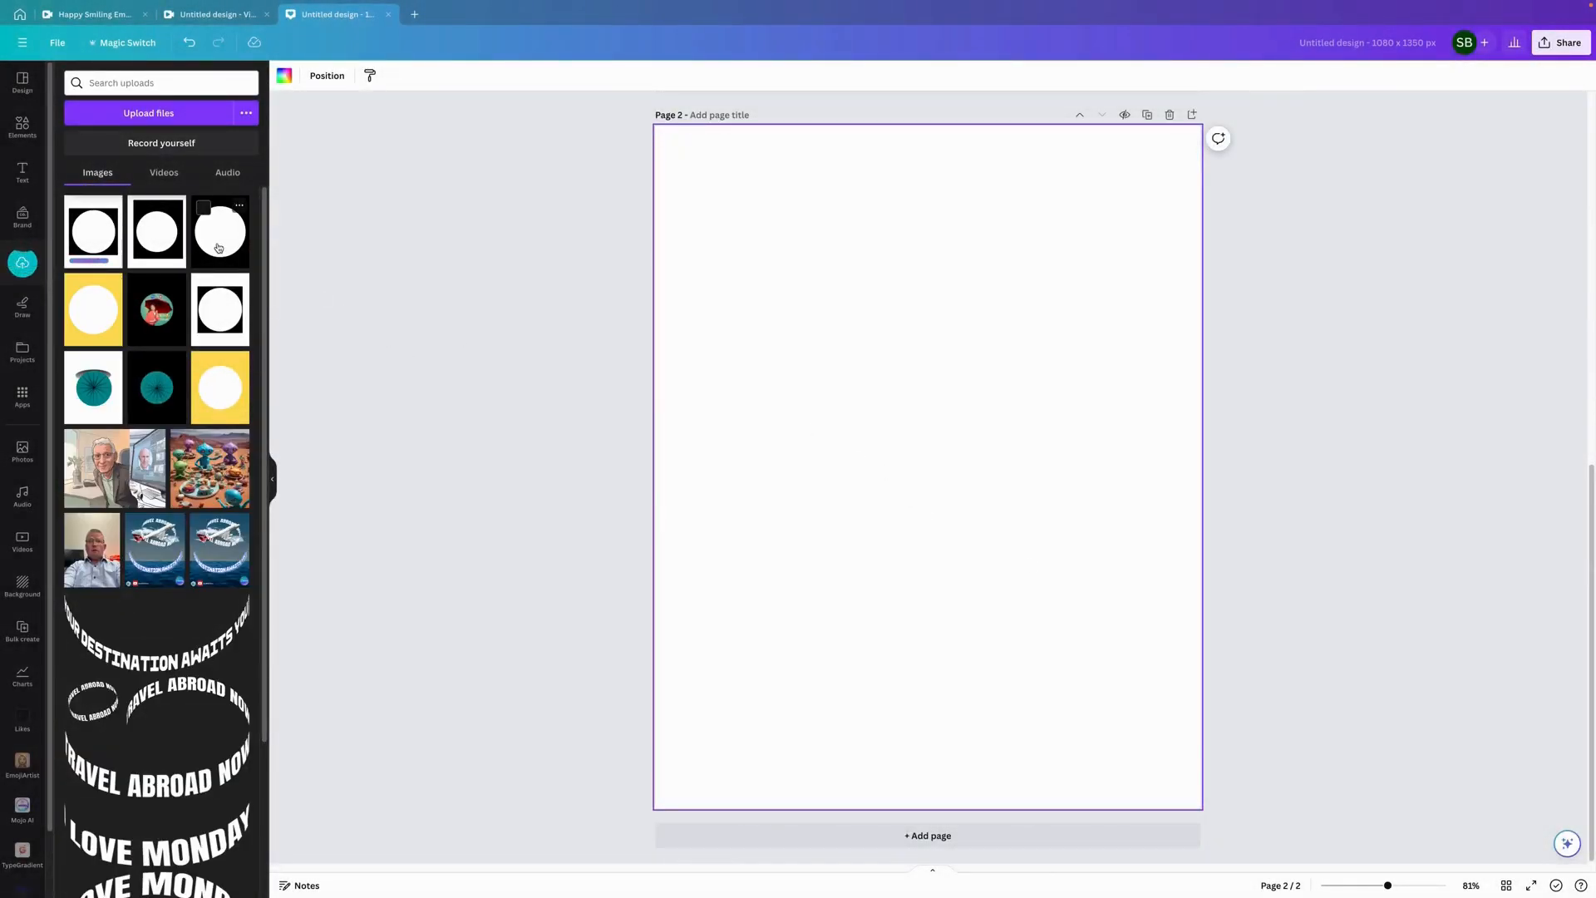
left_click(101, 227)
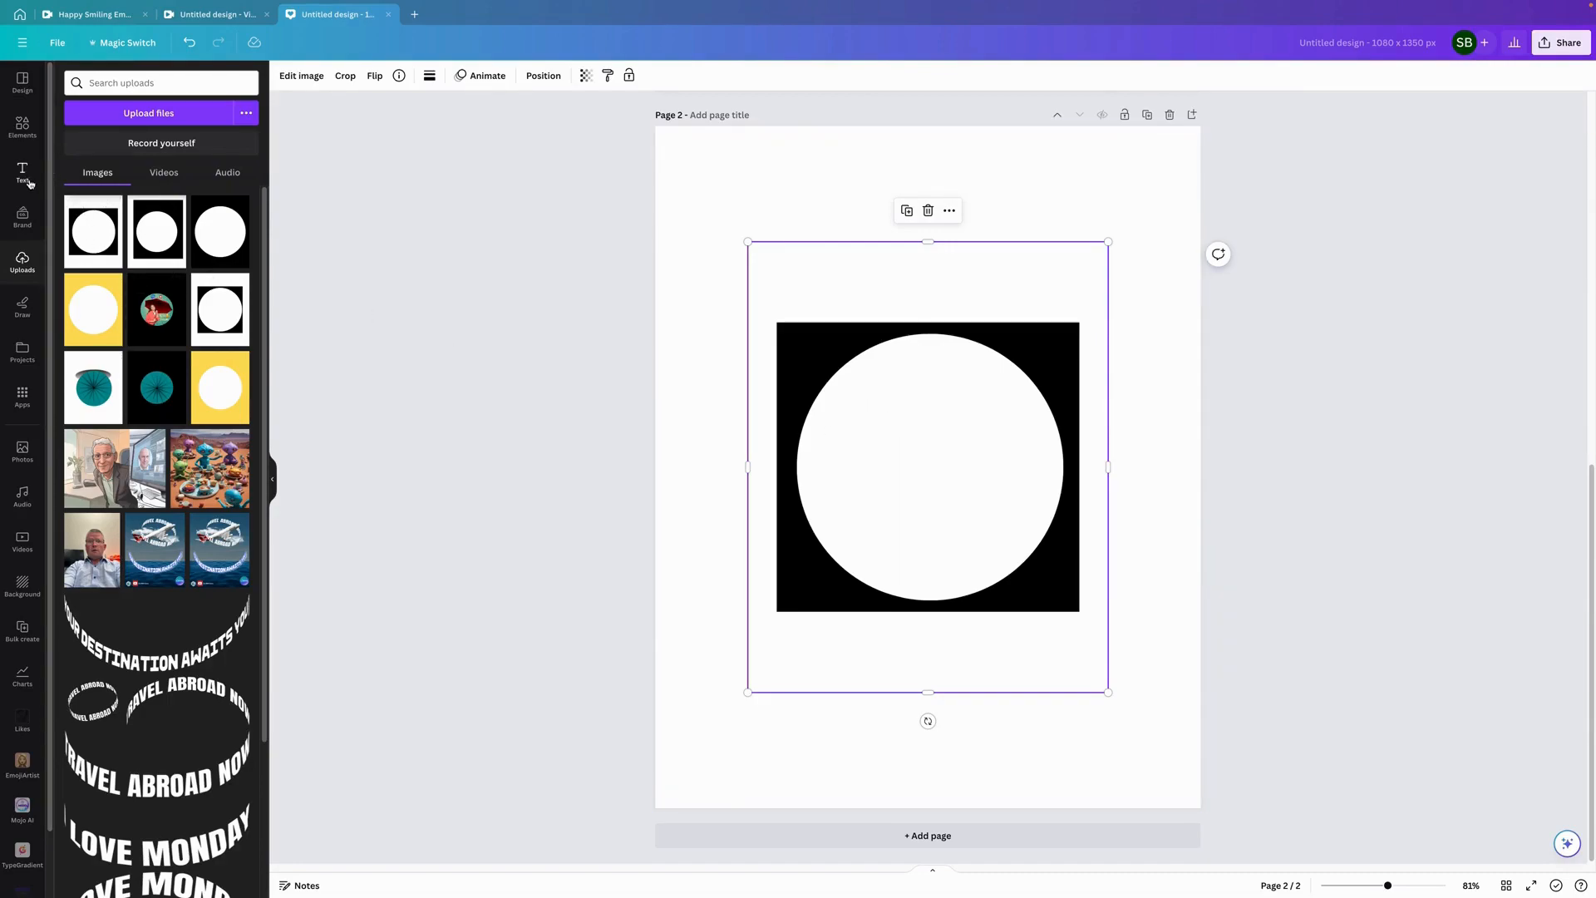
- Remove the placed image's background and enlarge the image until it fills page 2
left_click(301, 75)
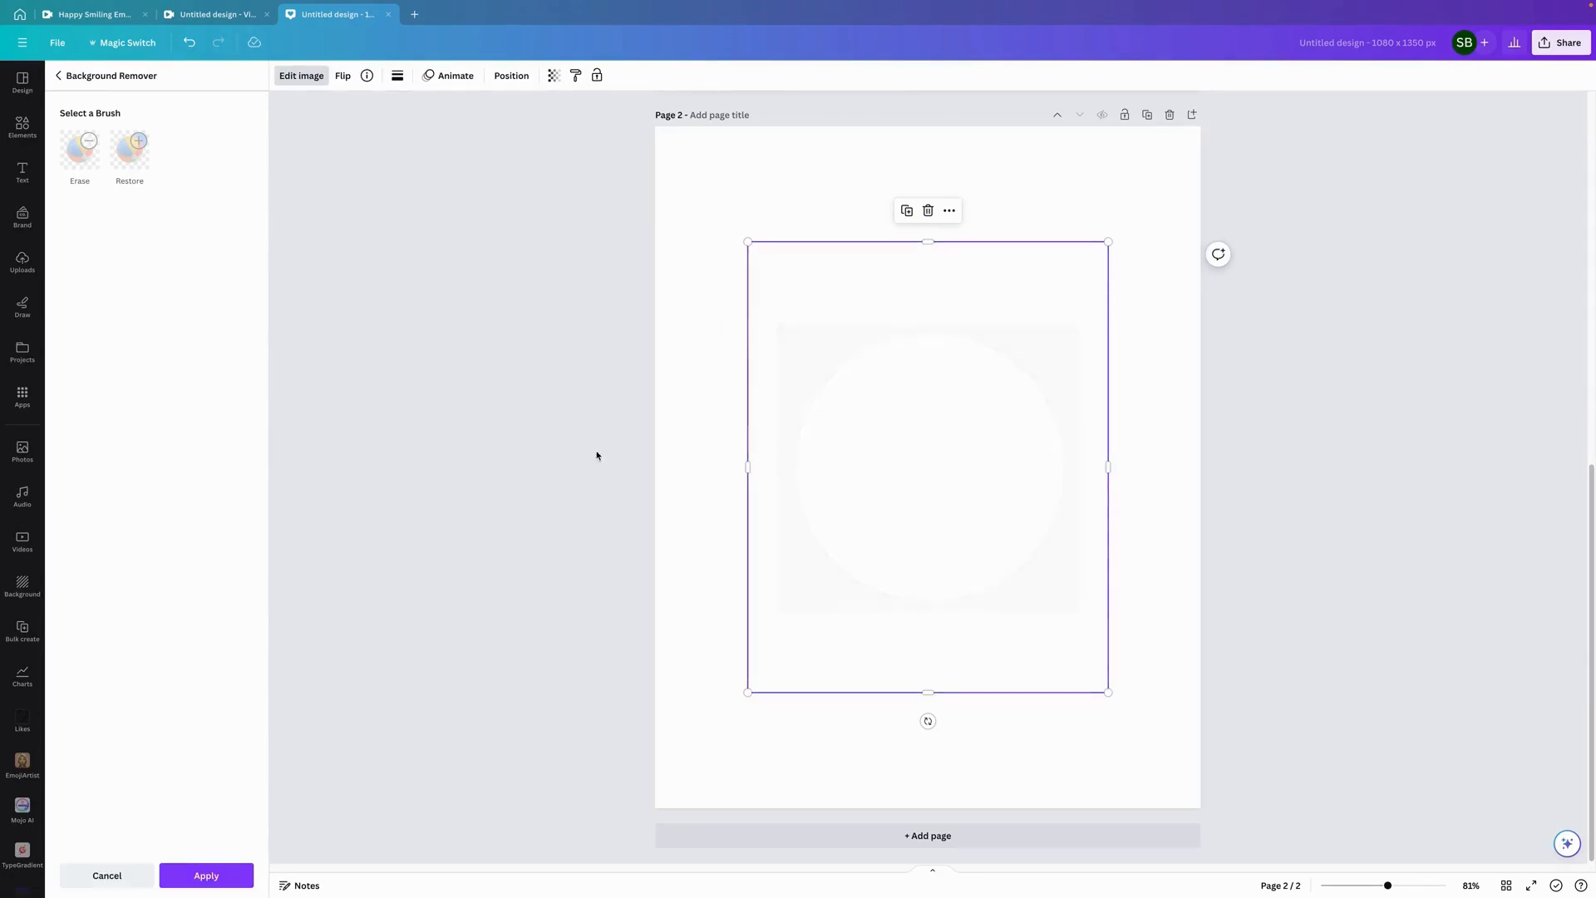
left_click(206, 875)
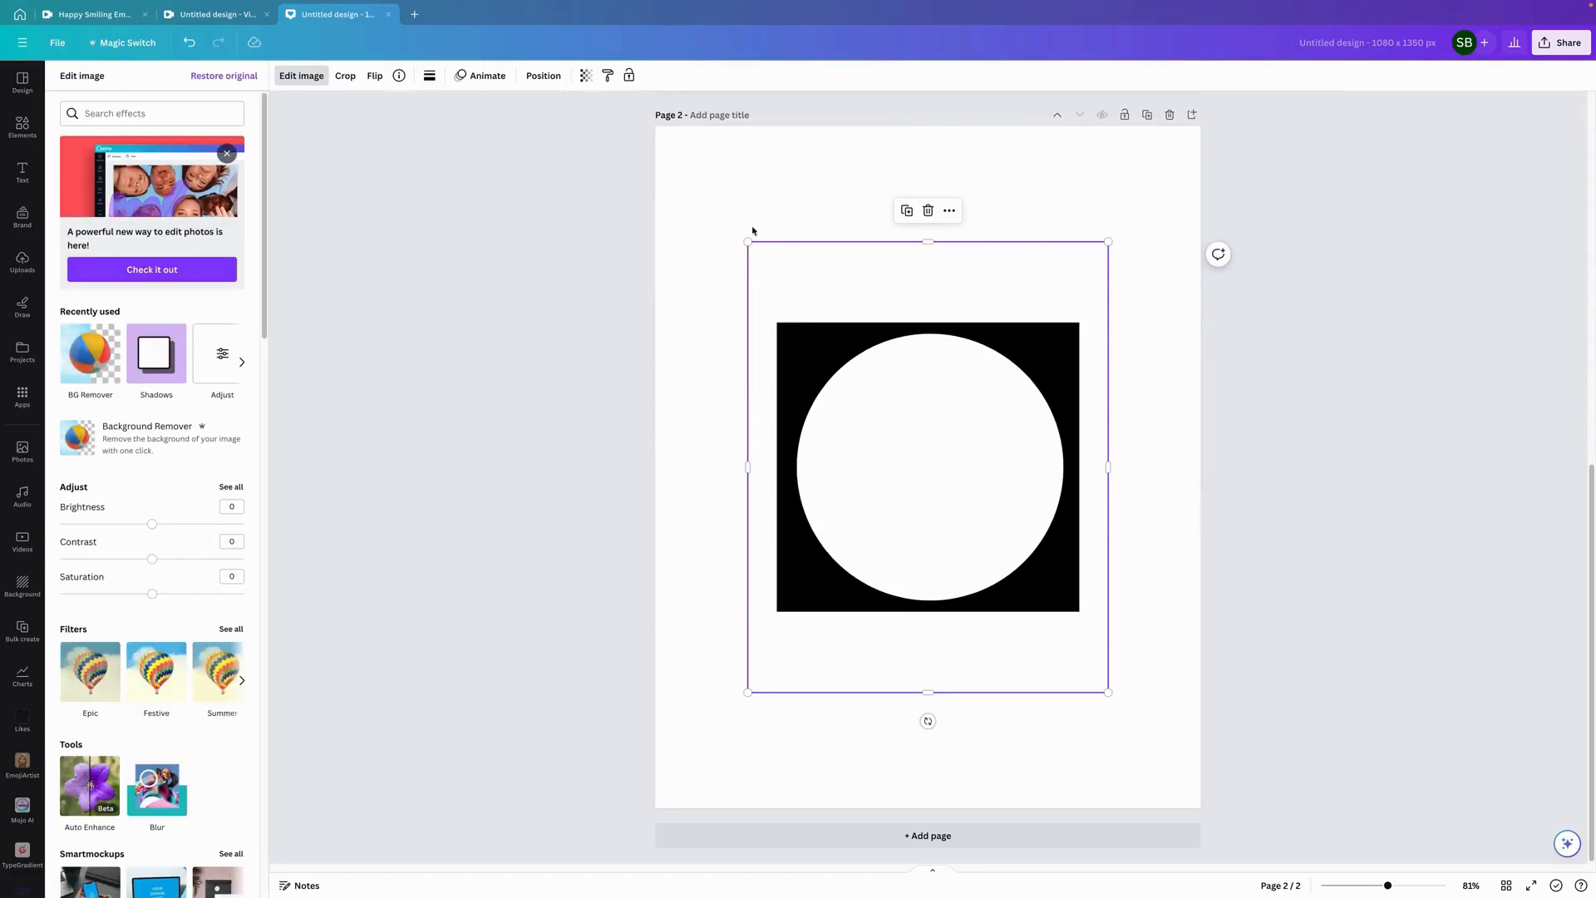
left_click_drag(748, 241, 655, 126)
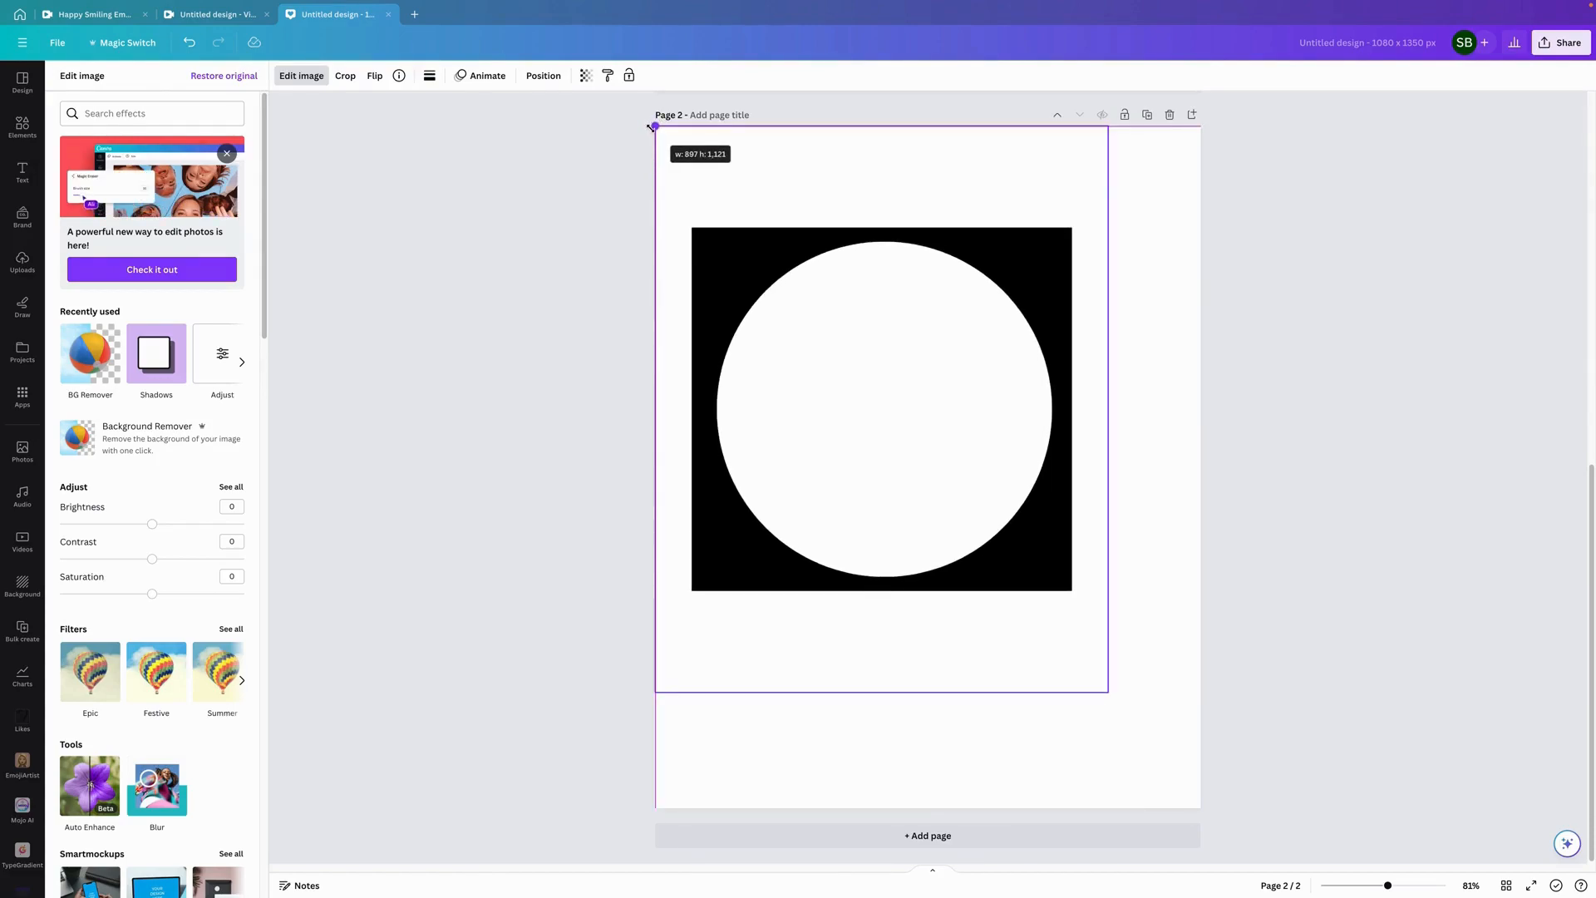
left_click_drag(1108, 693, 1198, 803)
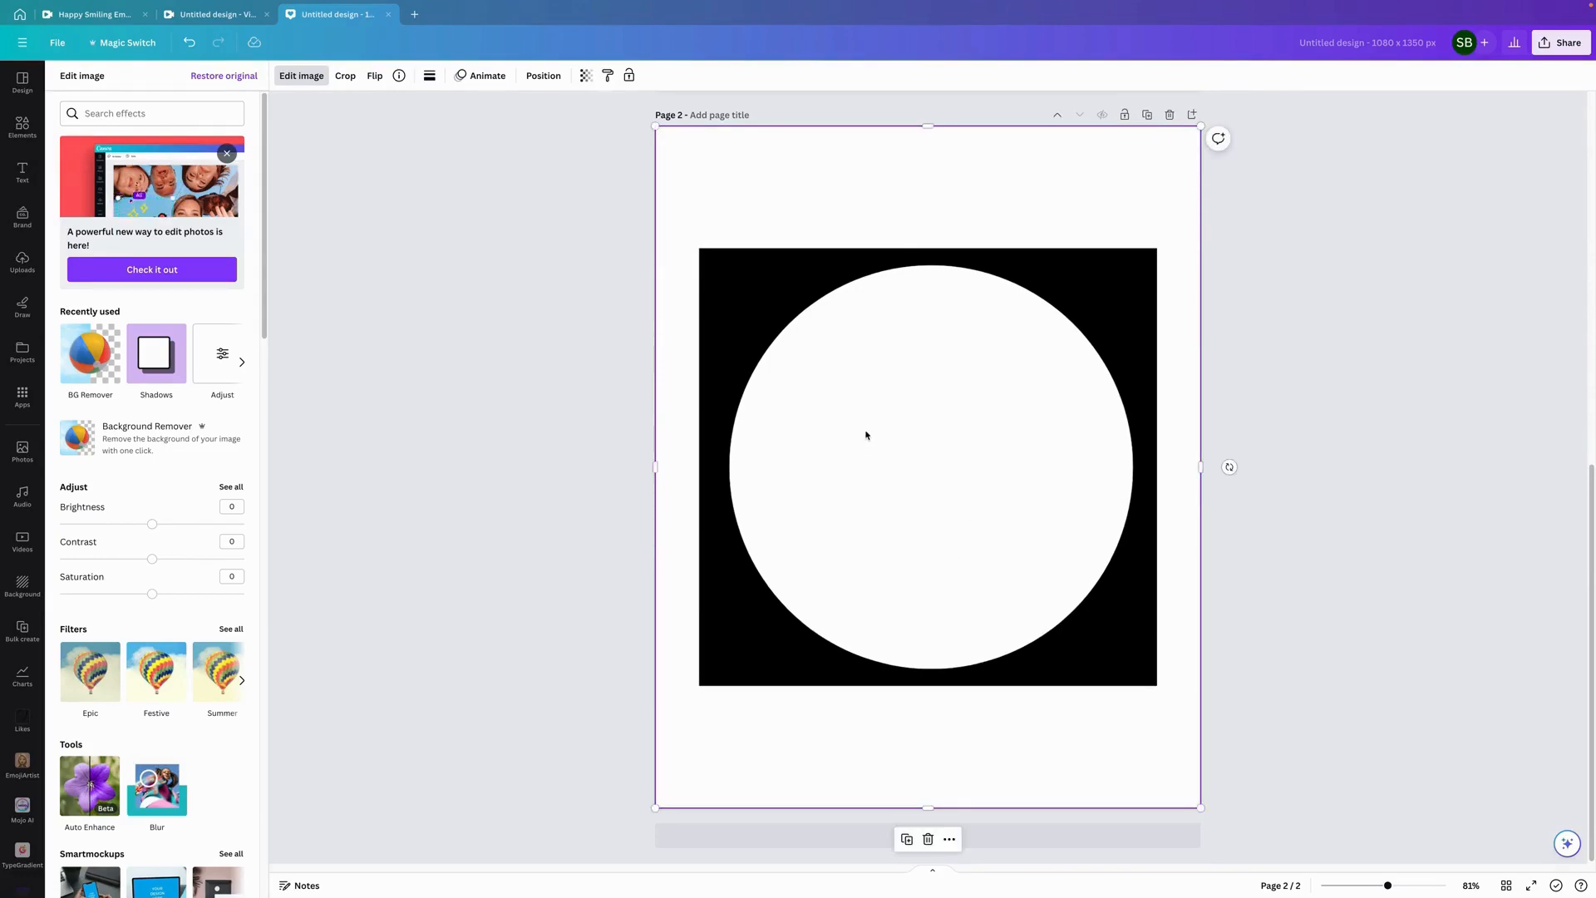
- Add the line drop shadow graphic to page 2 and place its dark edge along the circle's horizontal centreline
left_click(23, 132)
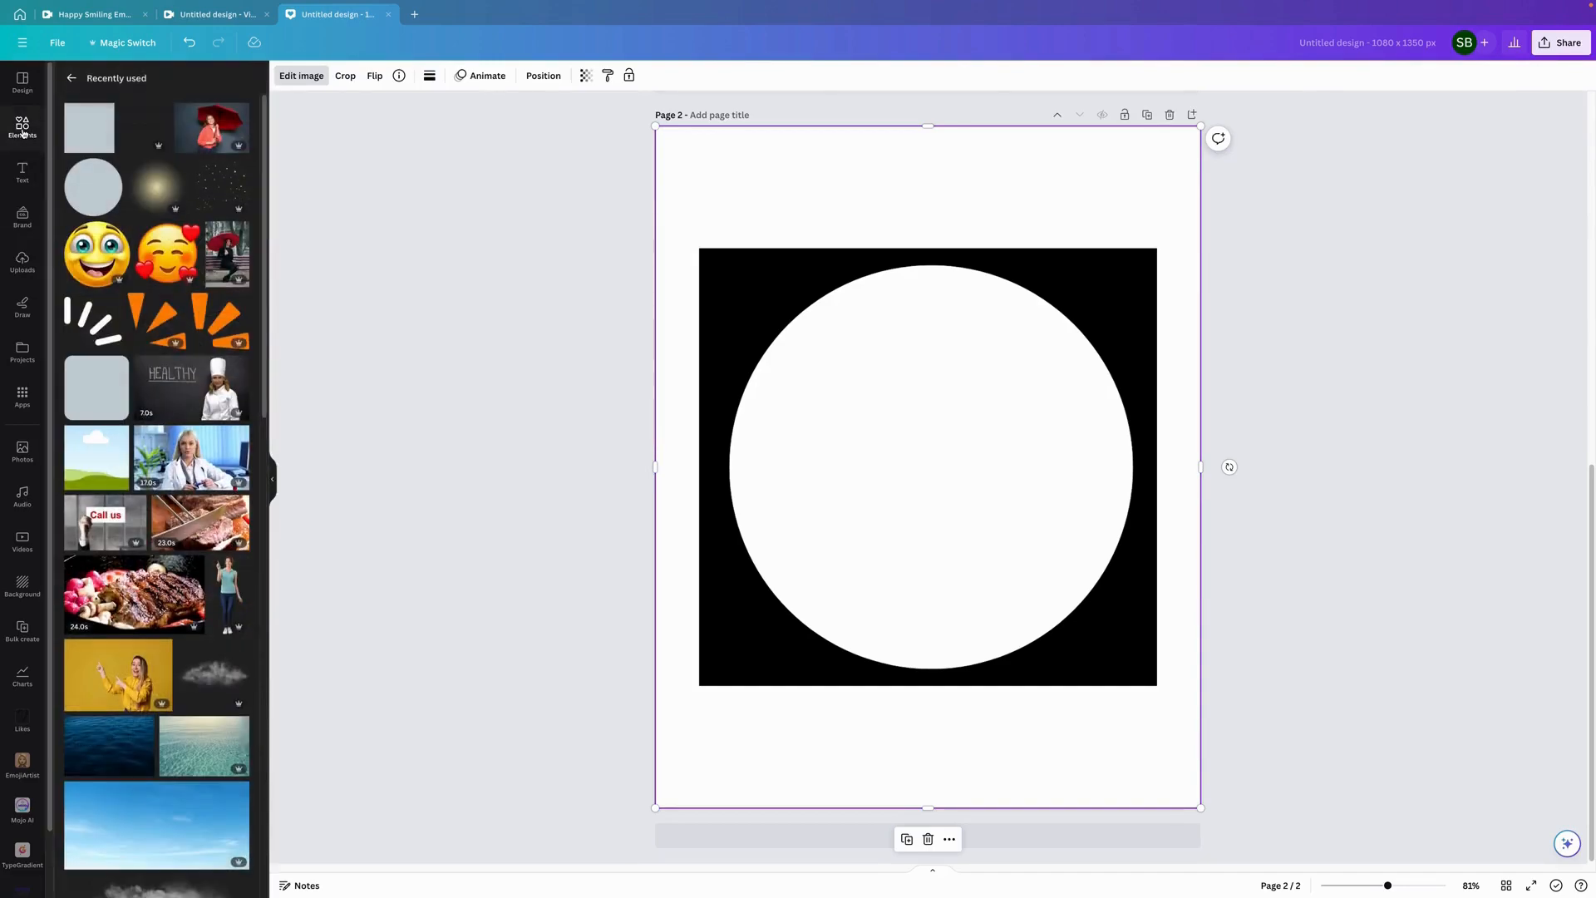
left_click(160, 115)
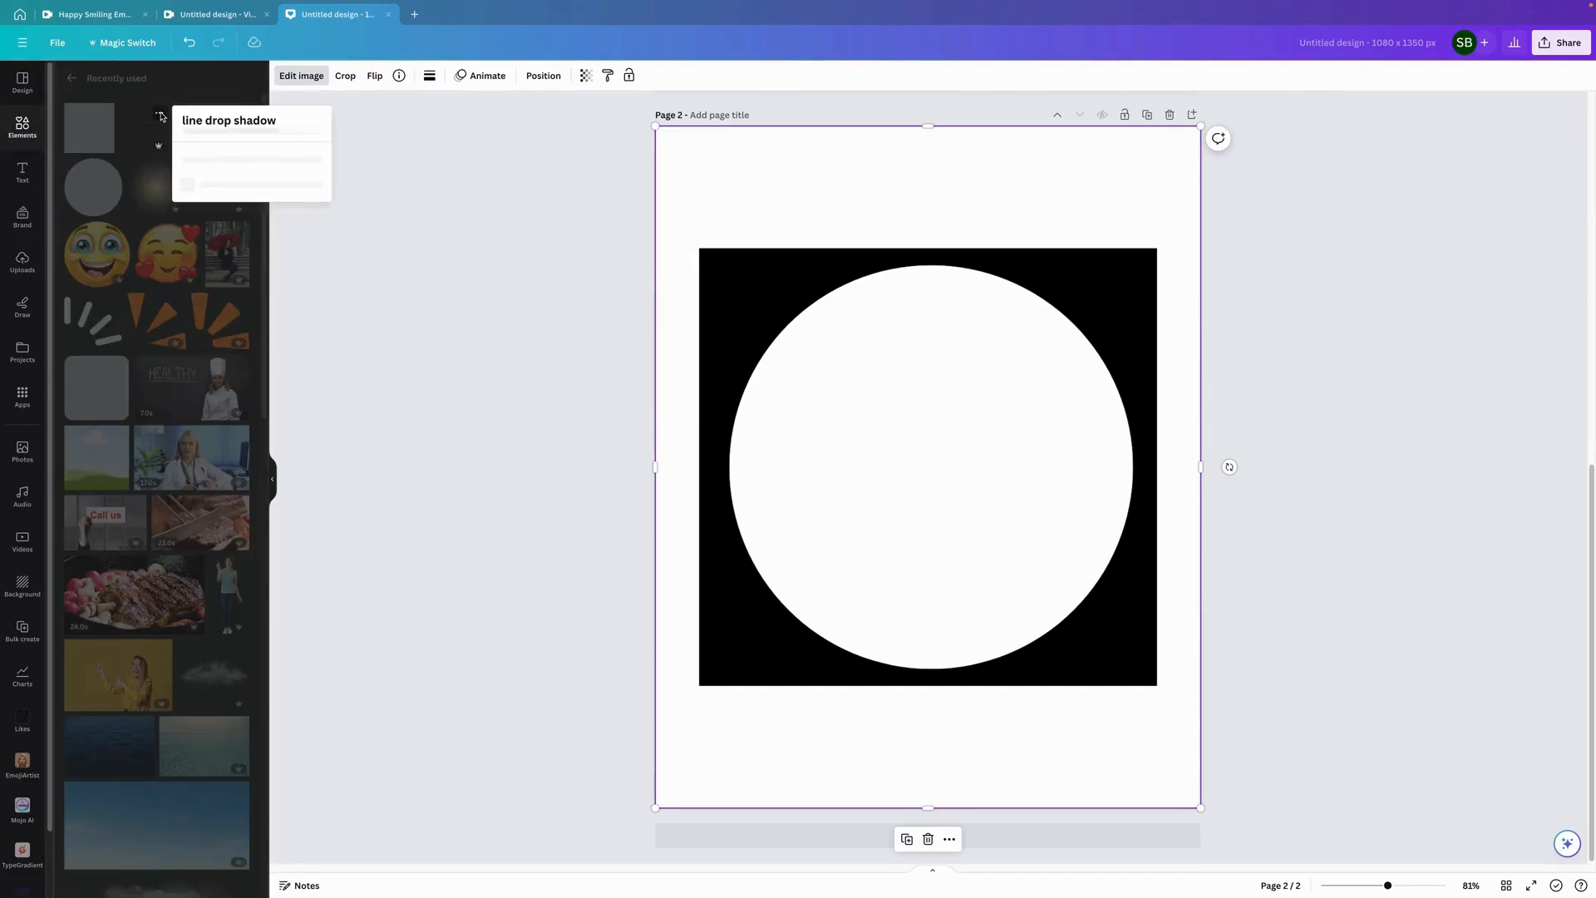
left_click(161, 116)
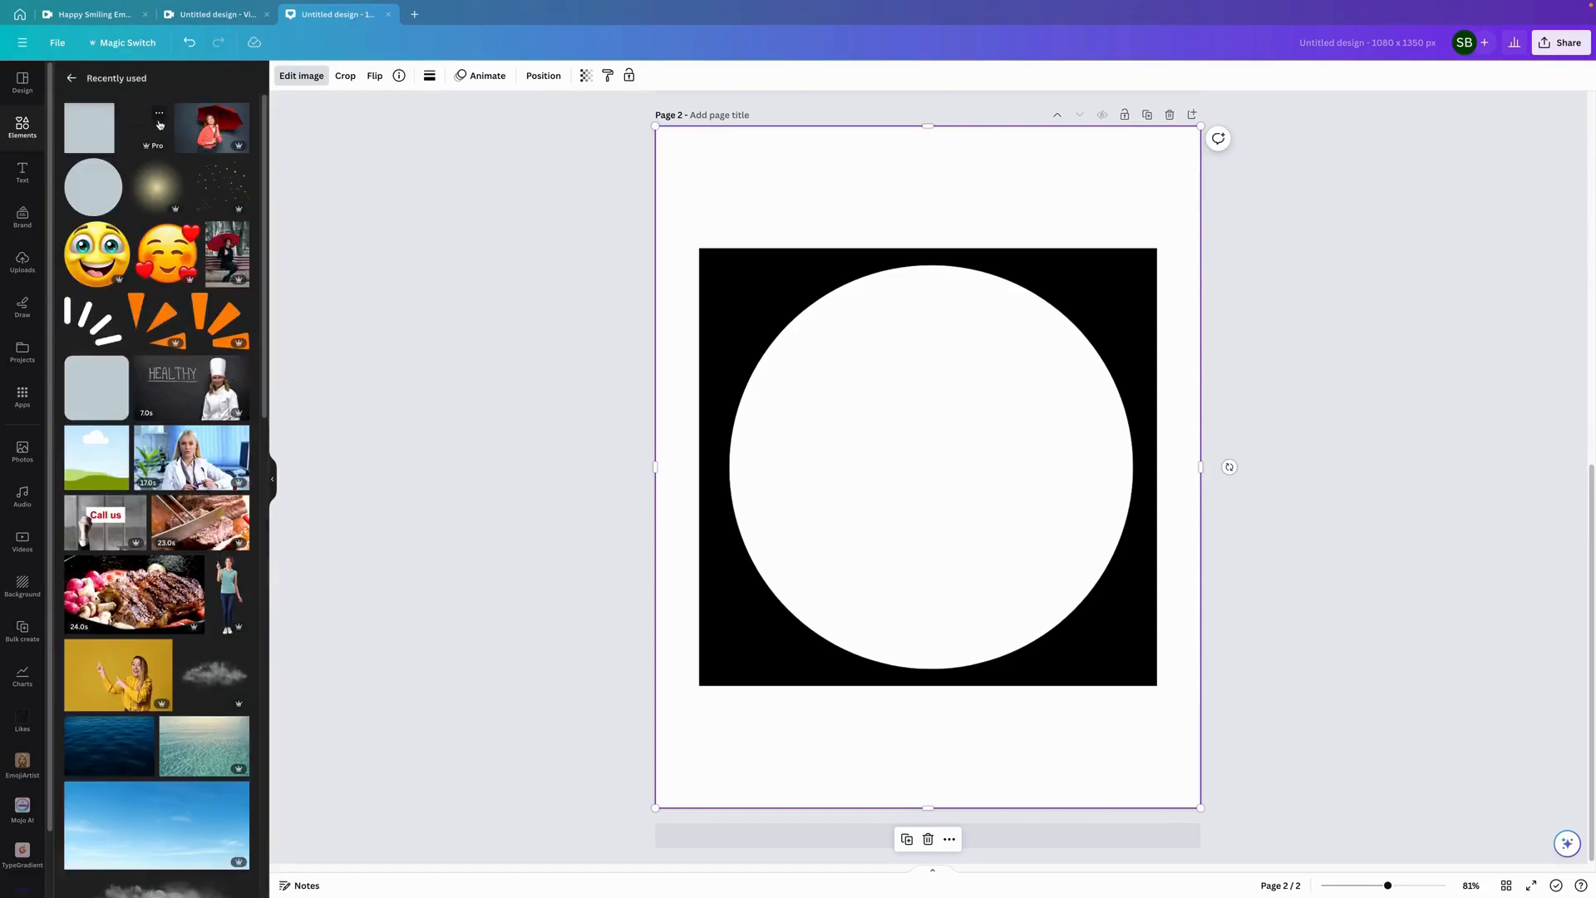
left_click(145, 132)
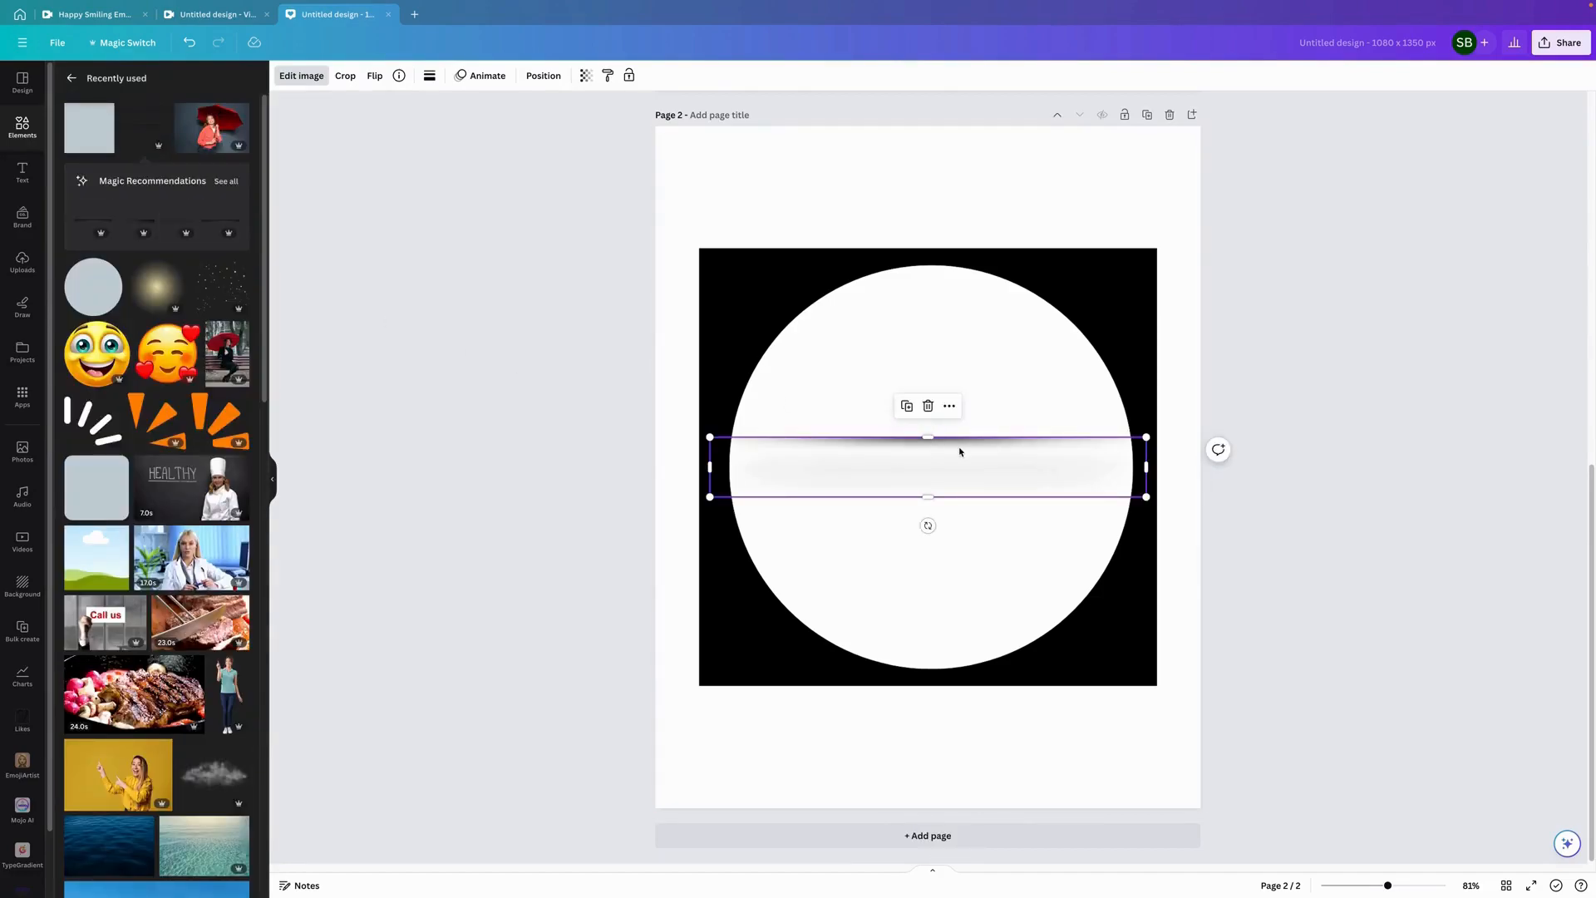
left_click_drag(974, 467, 975, 494)
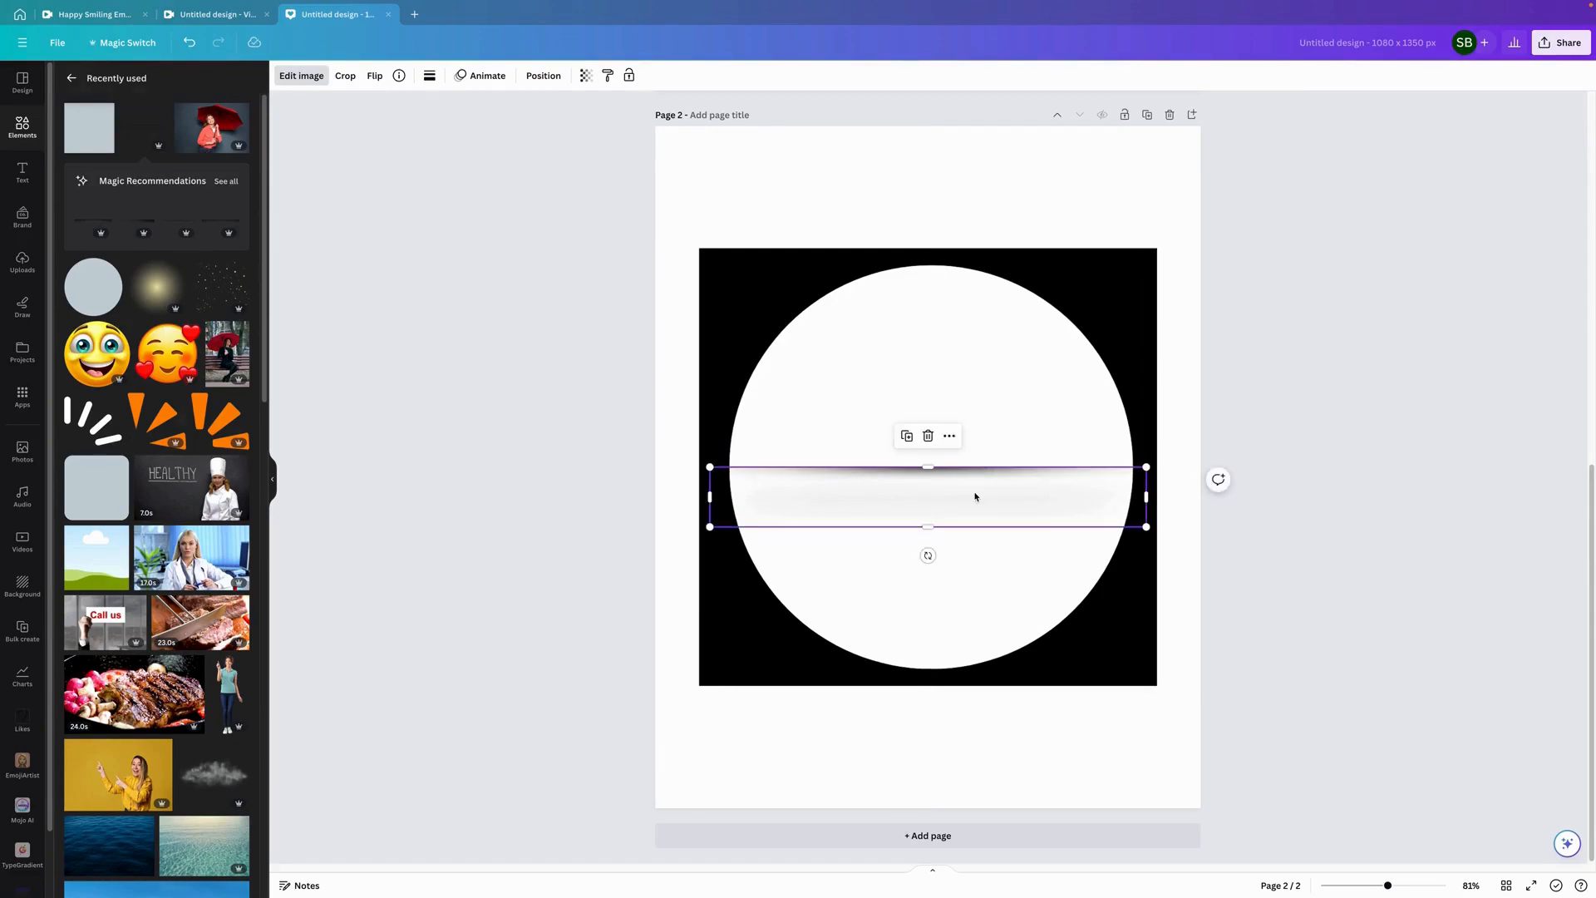
- Duplicate the horizontal shadow, rotate the copy to vertical, and align its dark edge with the circle's vertical centreline
left_click(909, 439)
left_click_drag(934, 510, 925, 497)
left_click_drag(928, 556, 870, 496)
left_click_drag(935, 540, 908, 516)
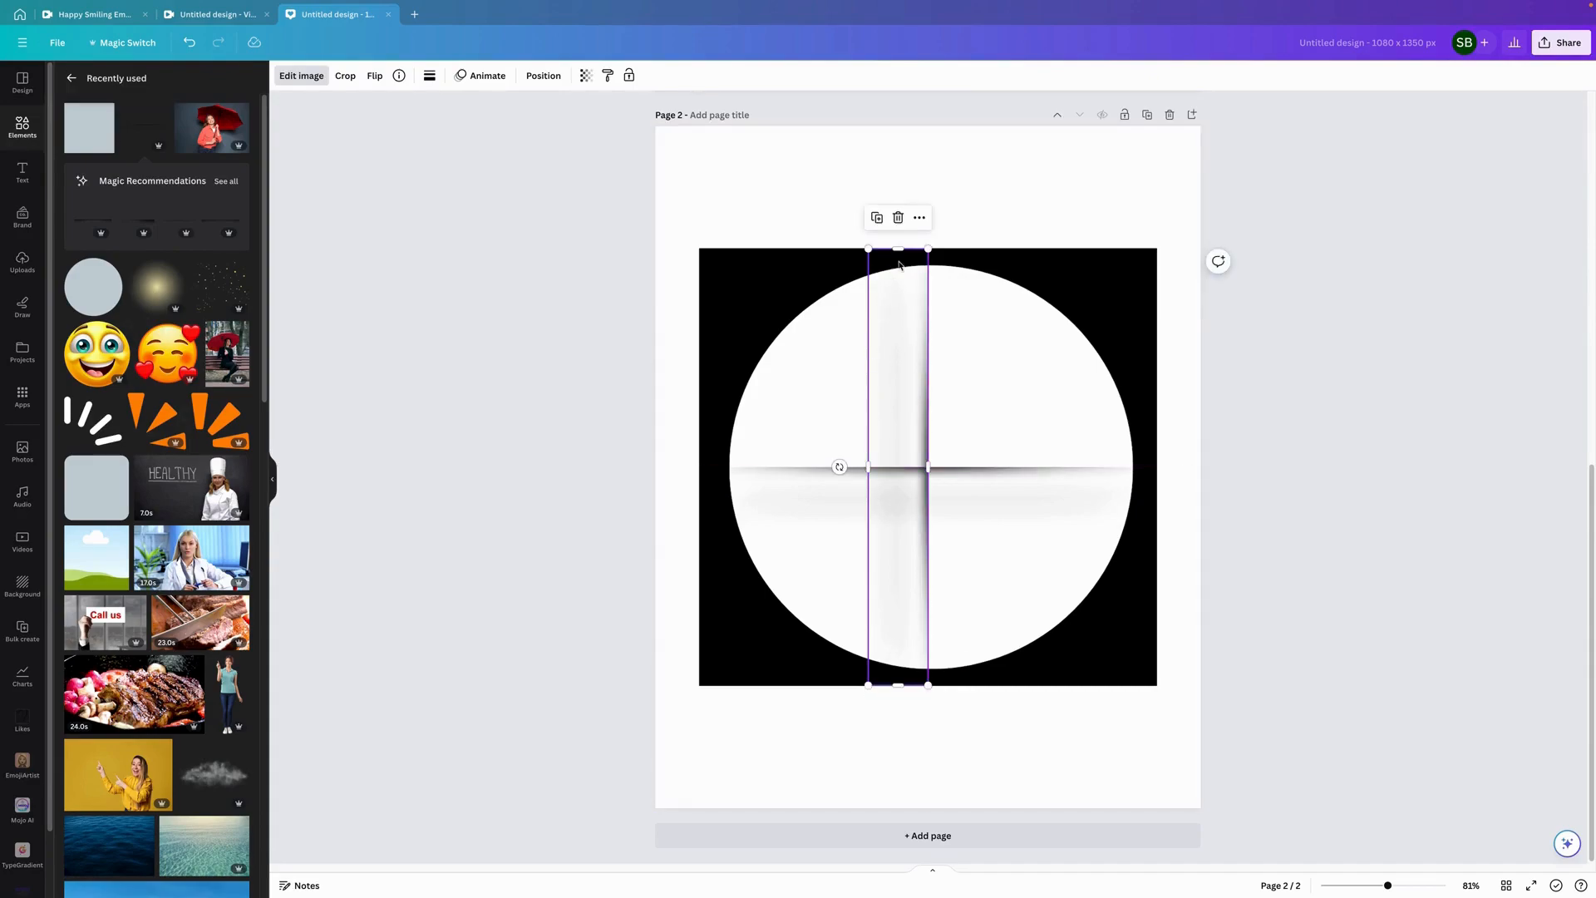
- Duplicate the vertical shadow and rotate copies onto both diagonals, with their dark edges crossing at the circle's centre
left_click(877, 217)
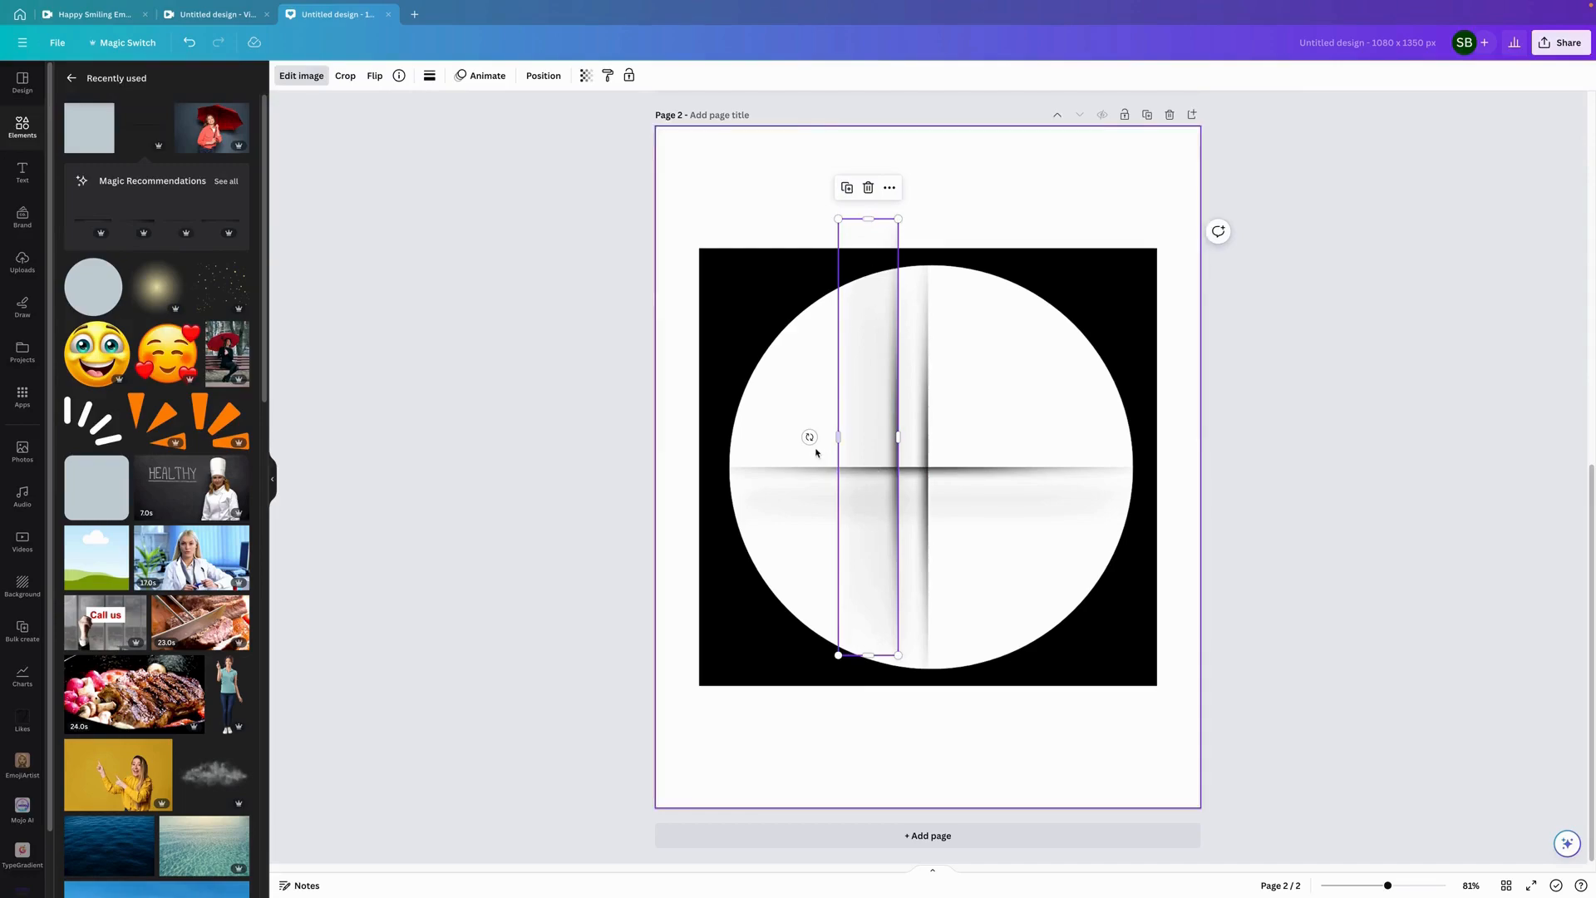
mouse_move(858, 439)
left_mouse_down()
mouse_move(883, 459)
mouse_move(874, 429)
mouse_move(861, 441)
mouse_move(906, 502)
mouse_move(866, 434)
mouse_move(875, 457)
left_mouse_up()
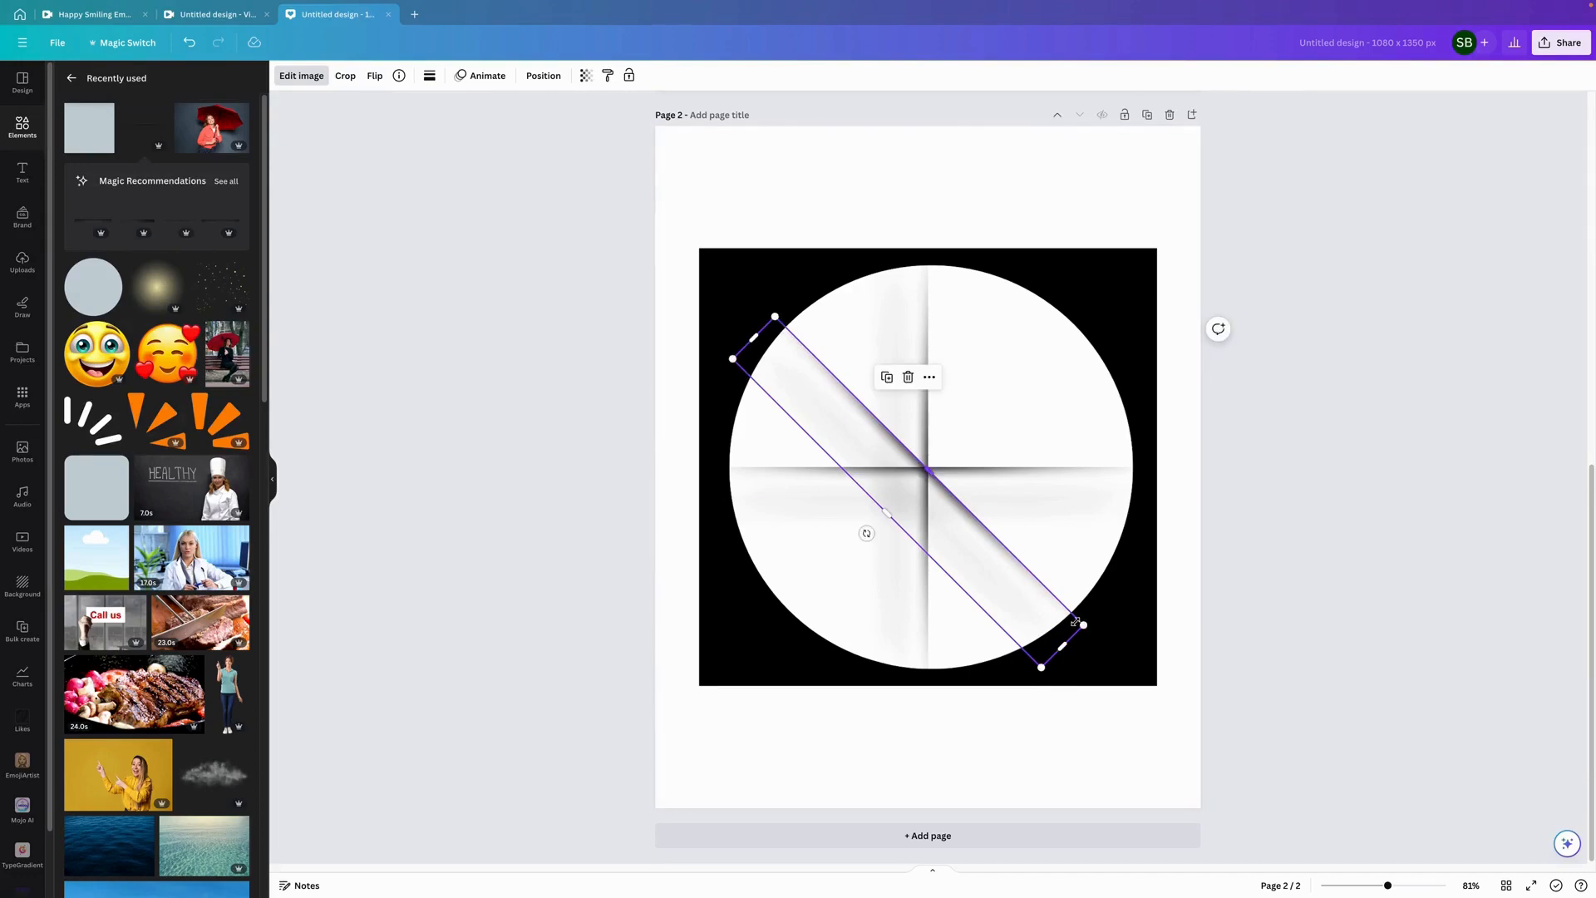
left_click(888, 378)
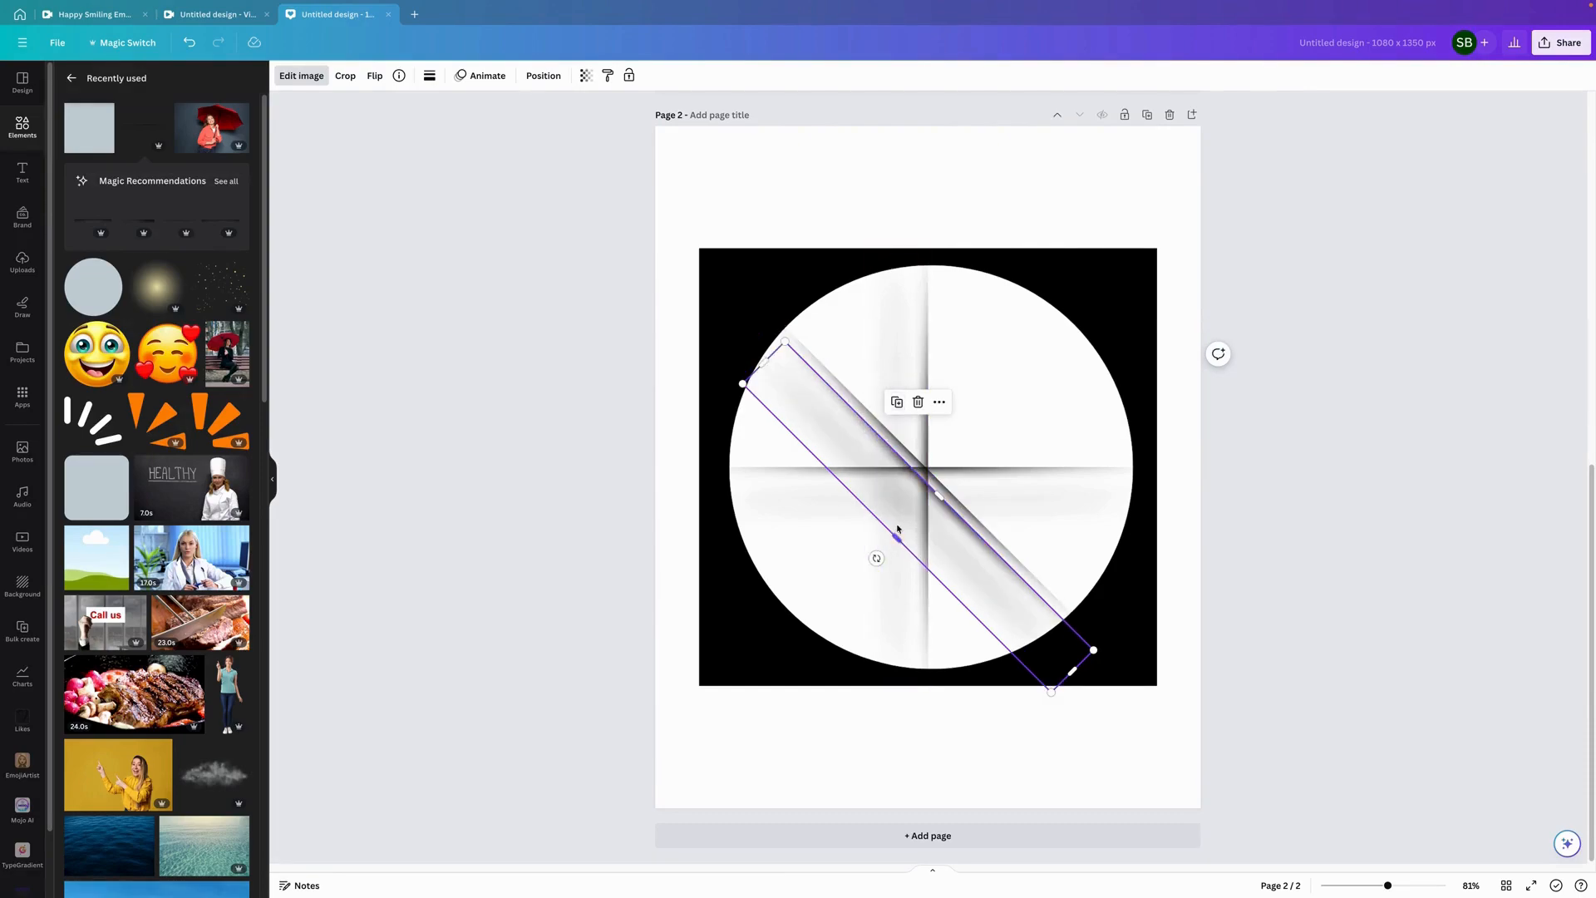
left_click_drag(901, 520, 891, 491)
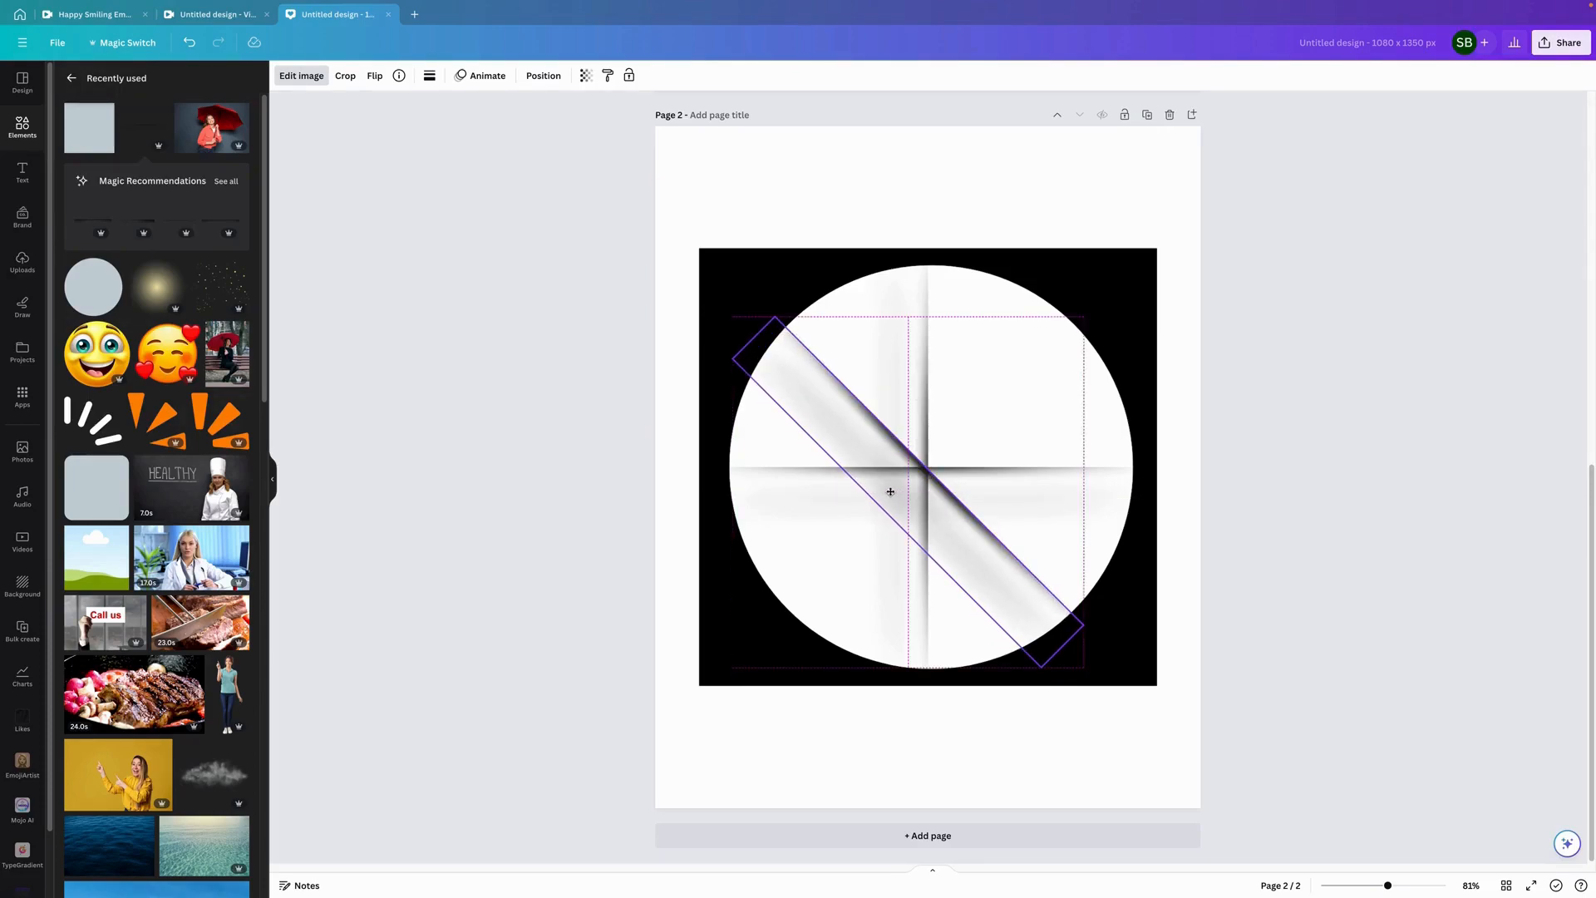
left_click_drag(891, 491, 984, 568)
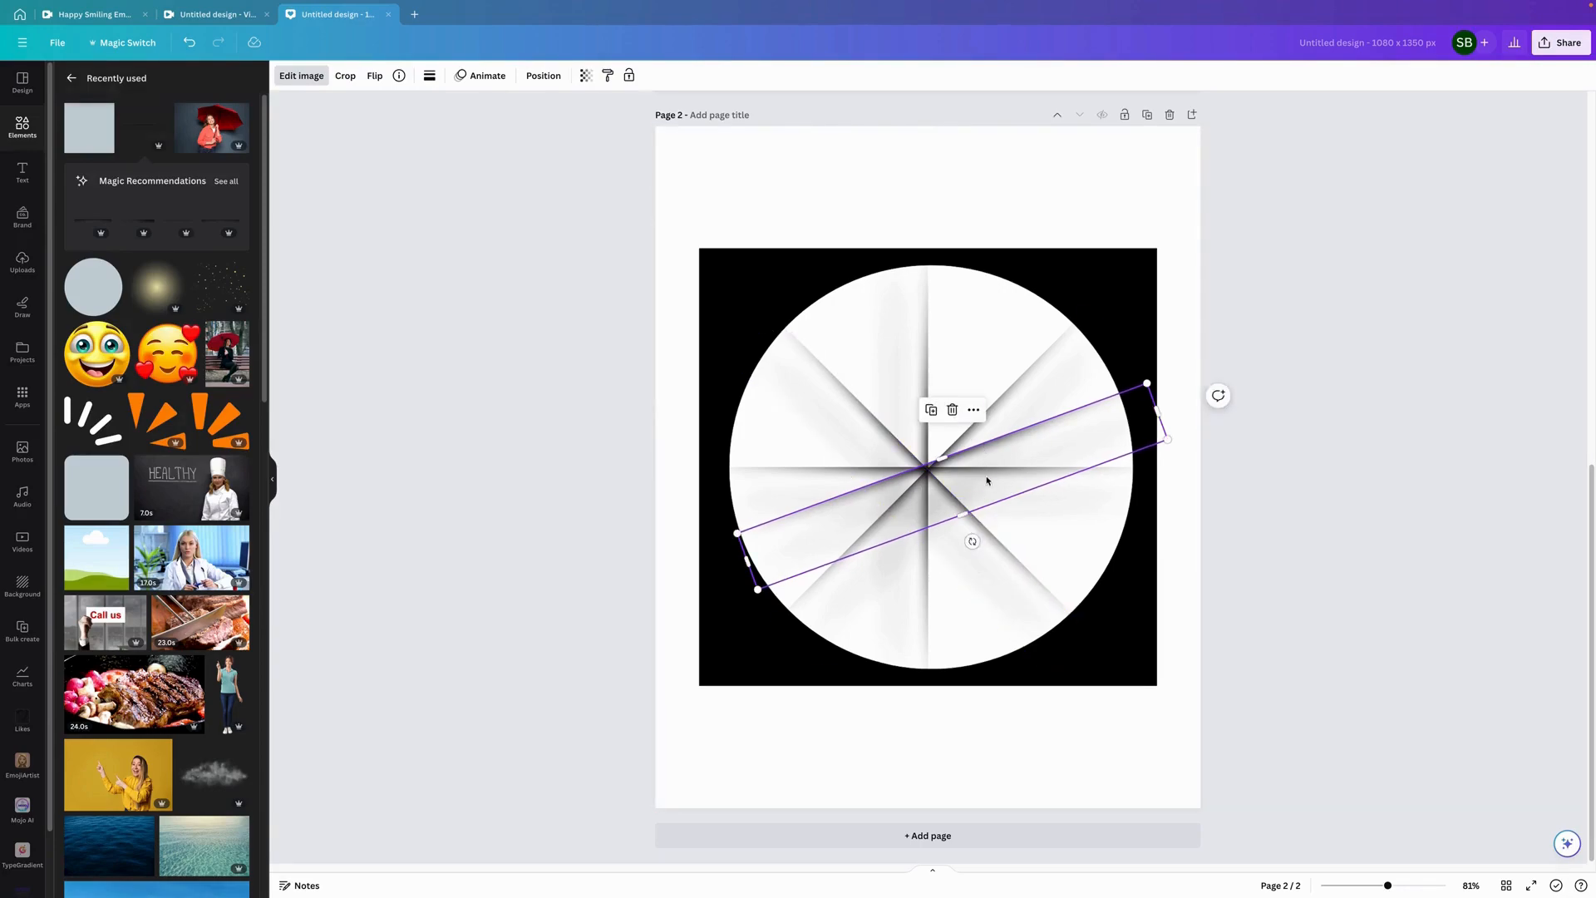
- Position two shallow-angled shadow copies through the circle's centre, tilted in opposite directions between the horizontal line and the diagonals
left_click_drag(988, 481, 905, 494)
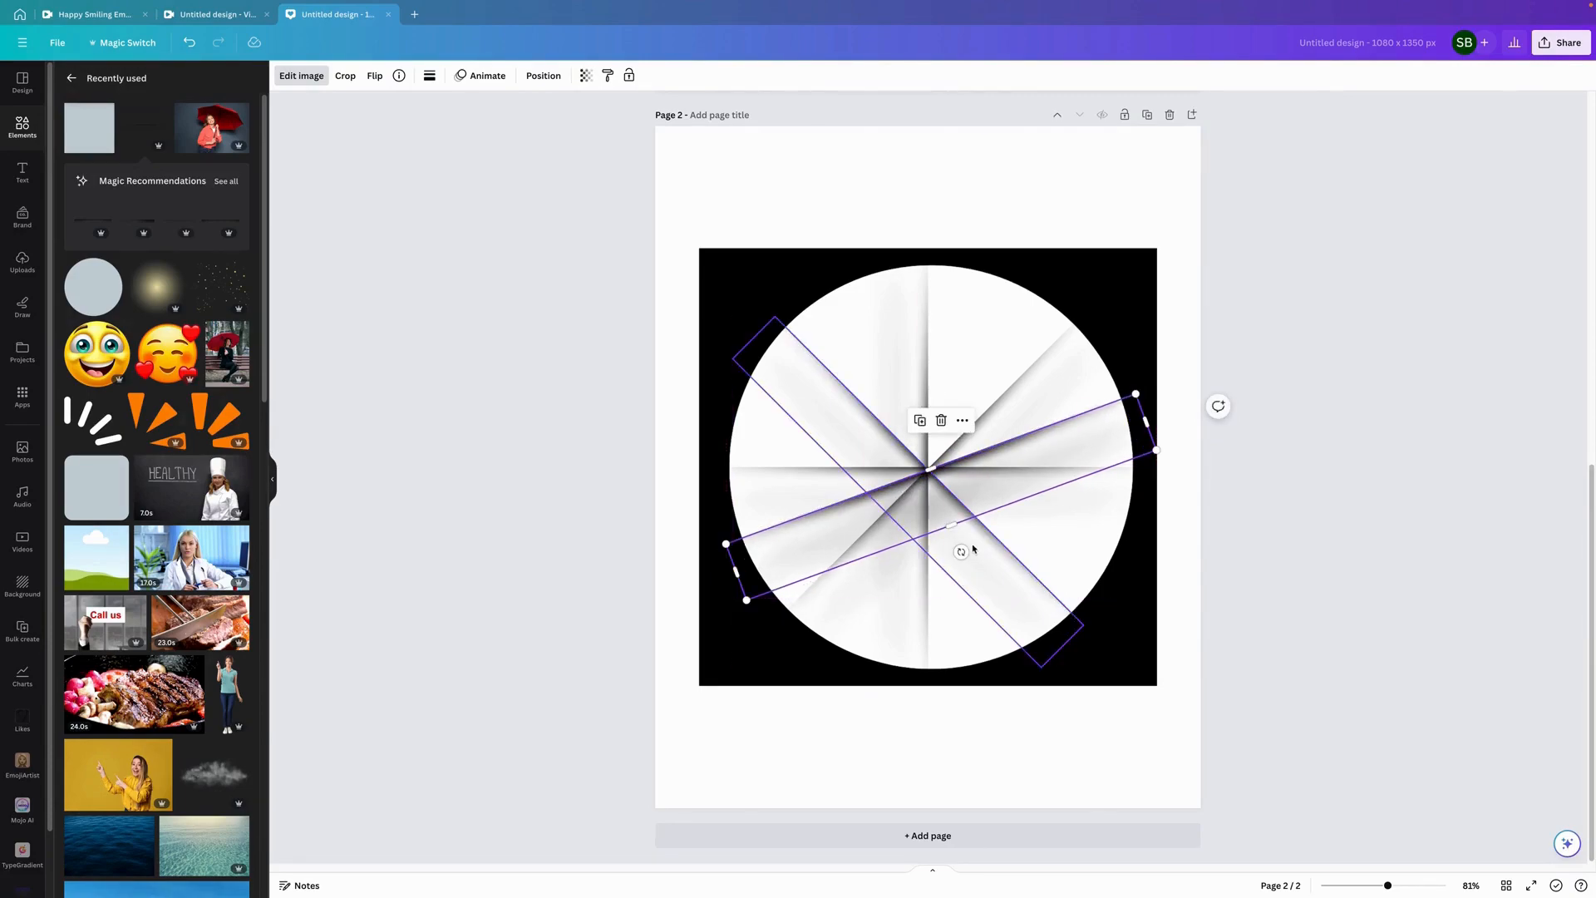
left_click_drag(959, 549, 907, 587)
left_click_drag(953, 504, 900, 553)
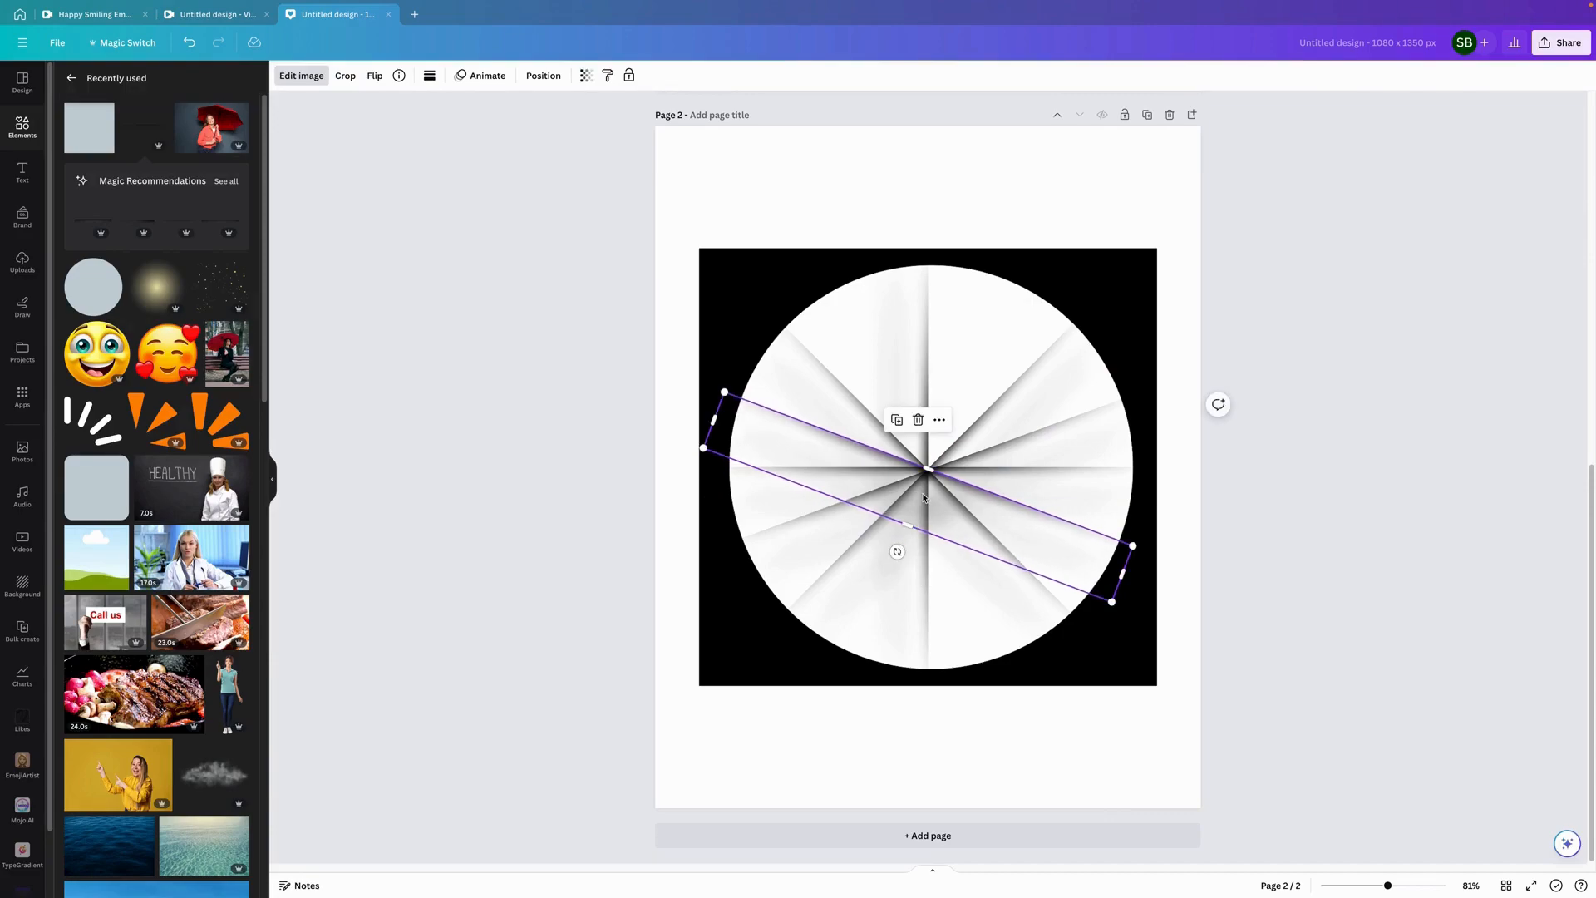
- Duplicate the shallow shadow and place steep copies through the circle's centre, one leaning upper right and one upper left
left_click_drag(923, 497, 904, 496)
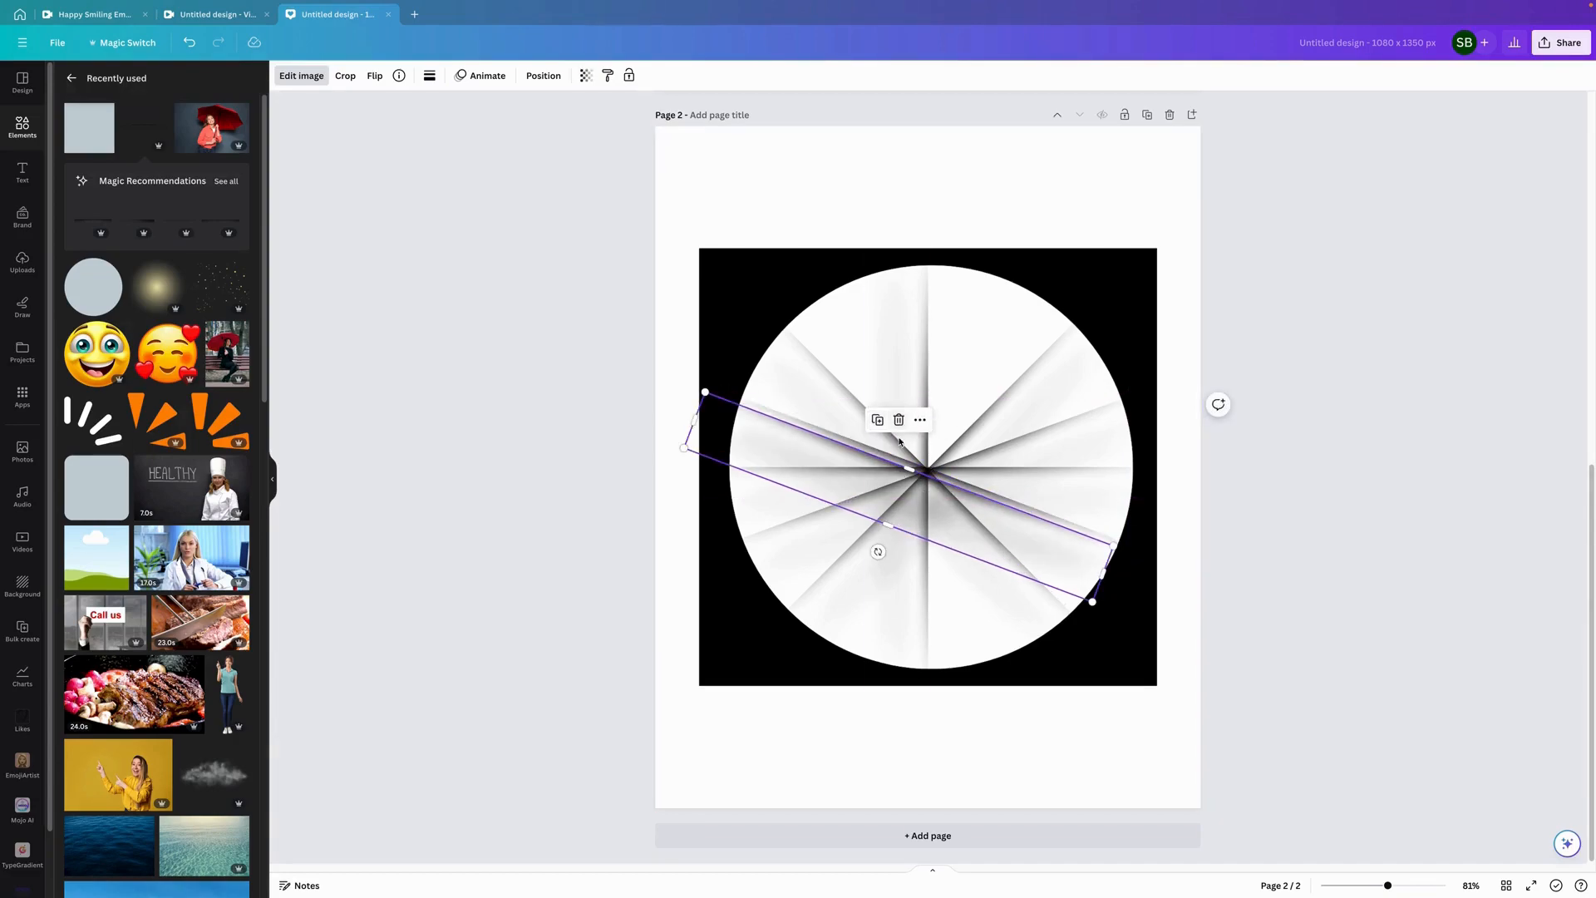
left_click_drag(879, 551, 957, 503)
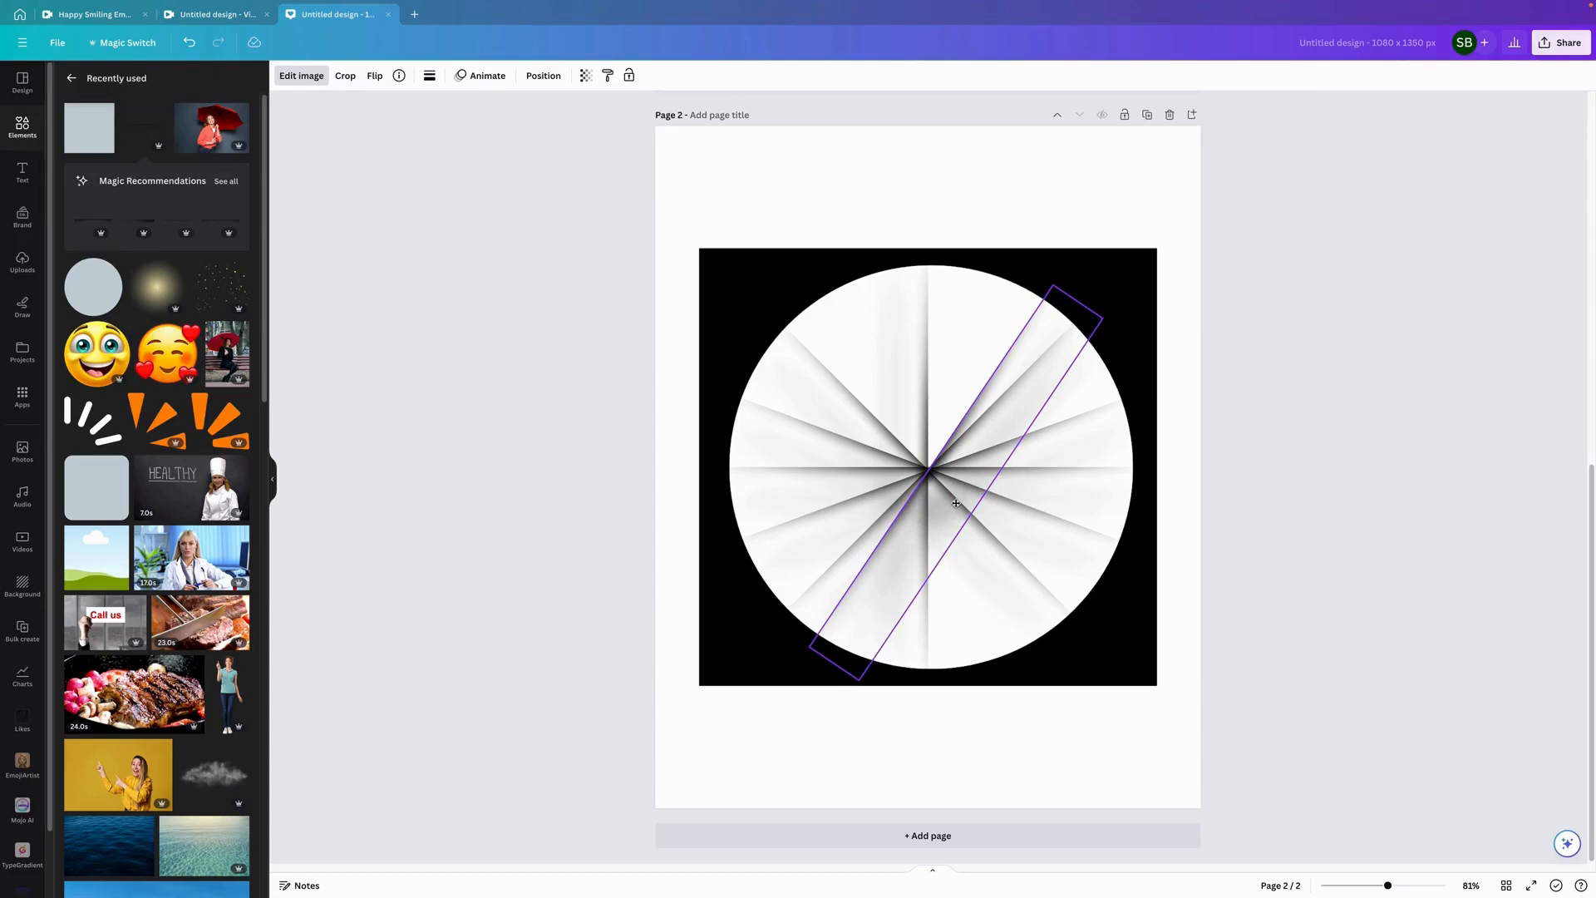
left_click_drag(956, 503, 866, 575)
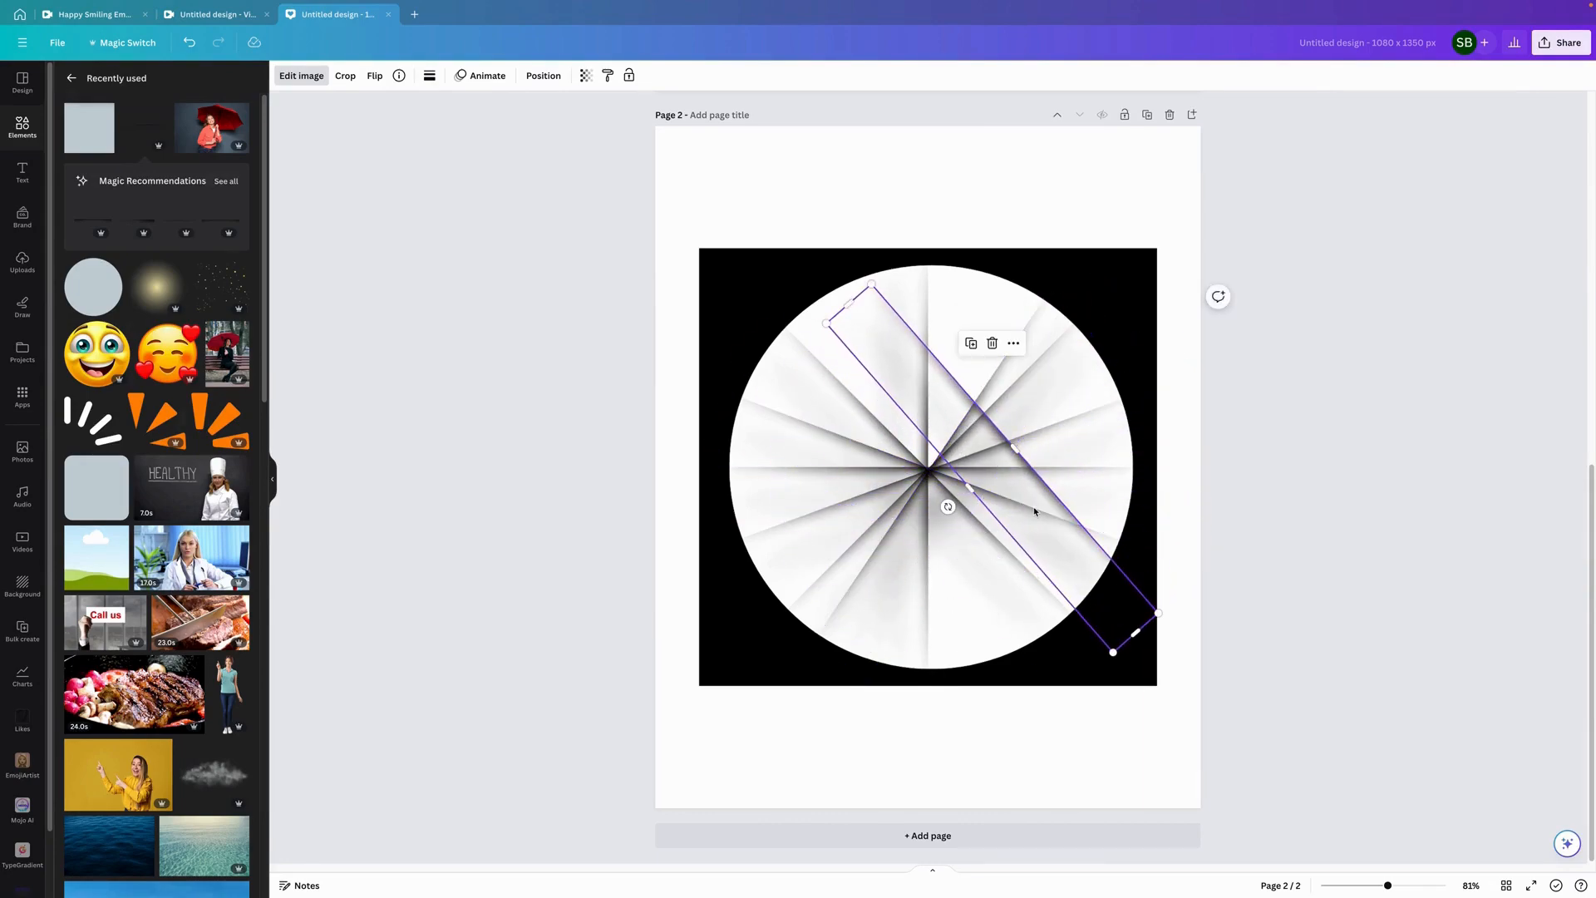
left_click_drag(1036, 509, 901, 501)
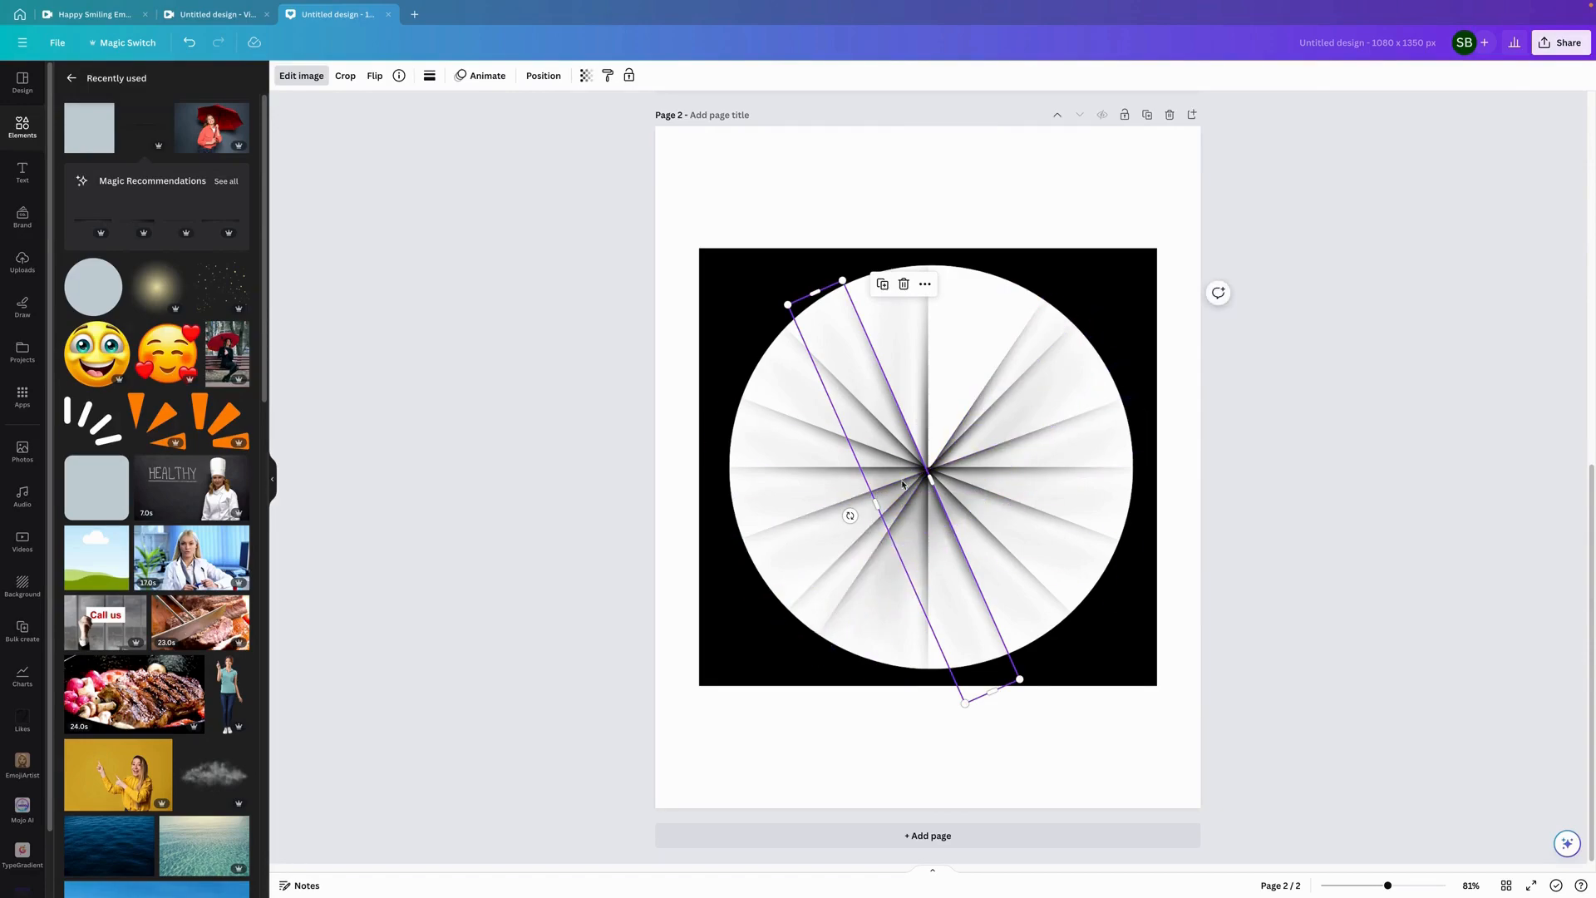
- Duplicate the steep upper-left shadow and rotate the copy through the circle's centre into the gap just right of the vertical line
left_click(883, 285)
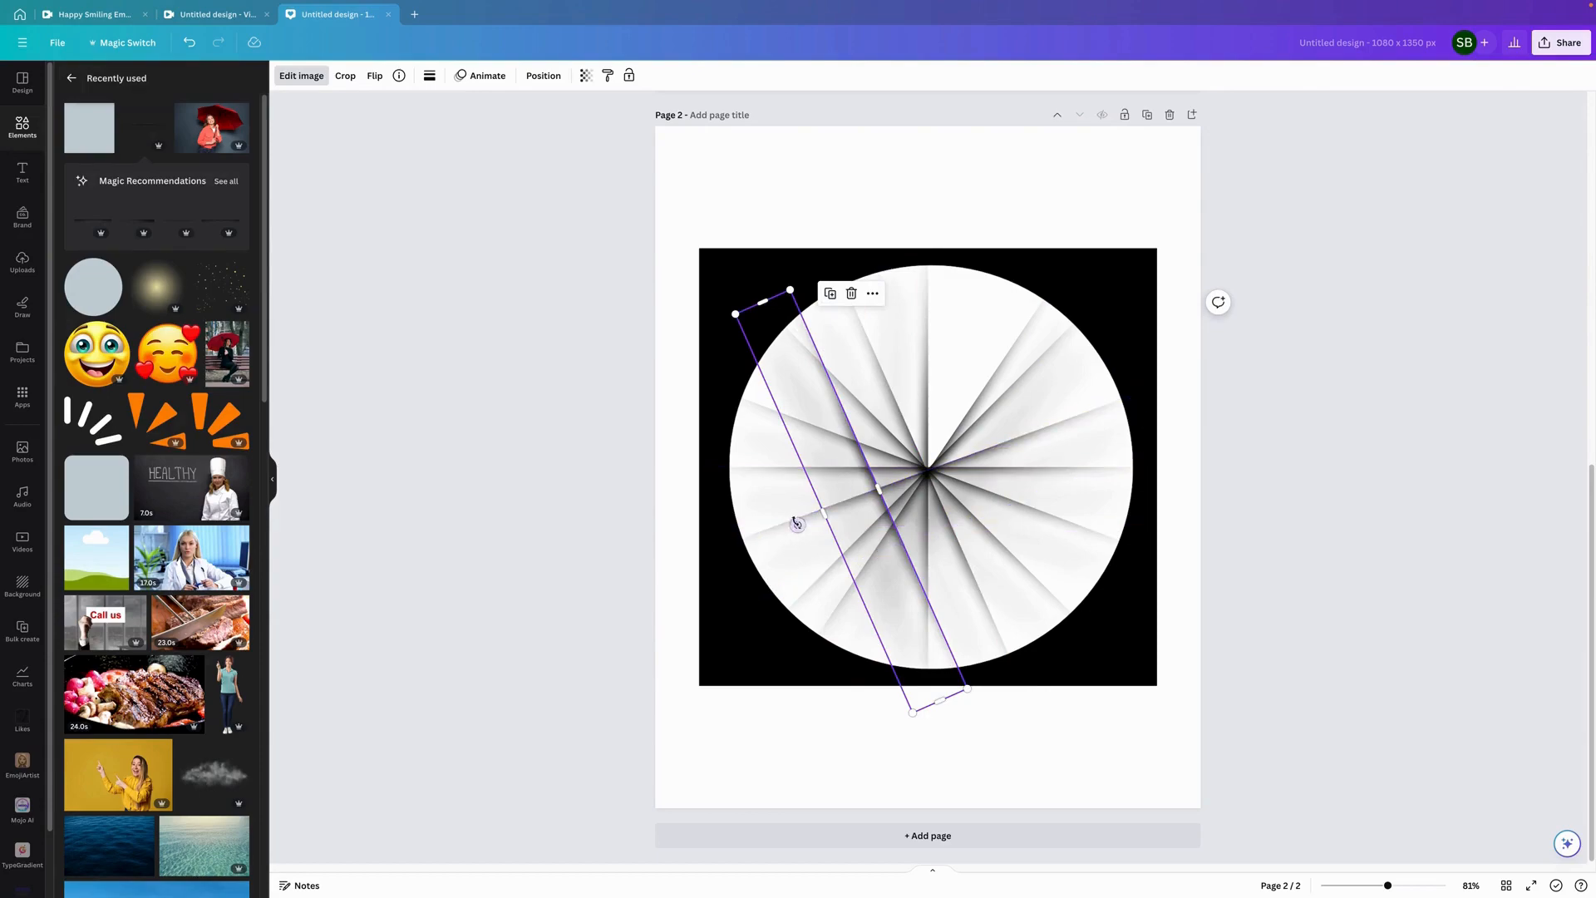
left_click_drag(798, 525, 1026, 474)
left_click_drag(1006, 406, 992, 423)
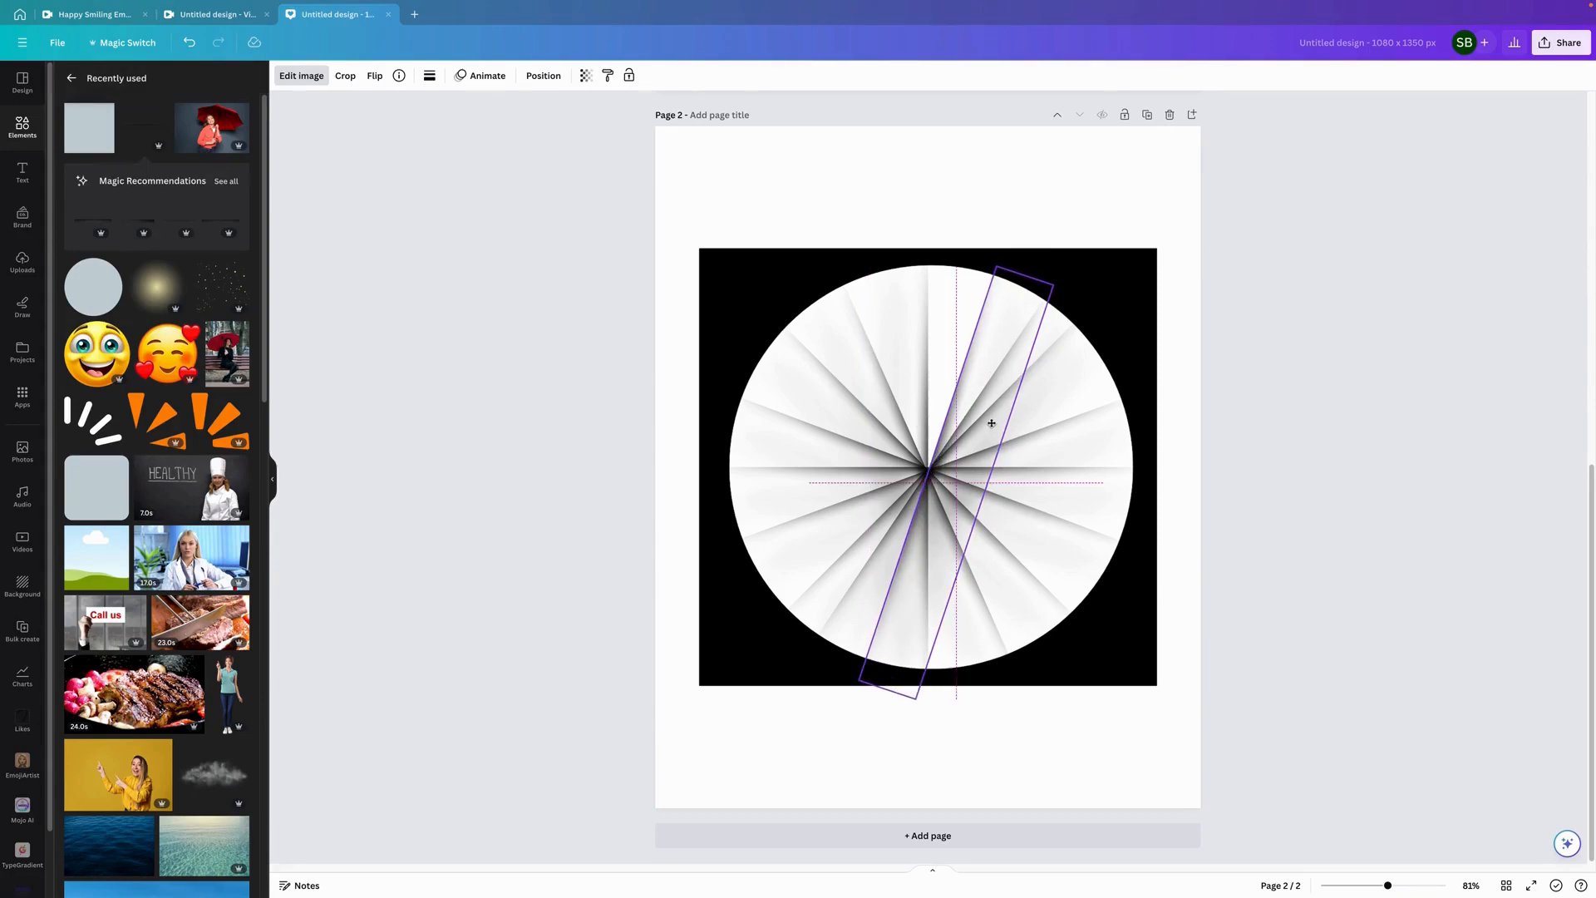
left_click_drag(992, 423, 992, 424)
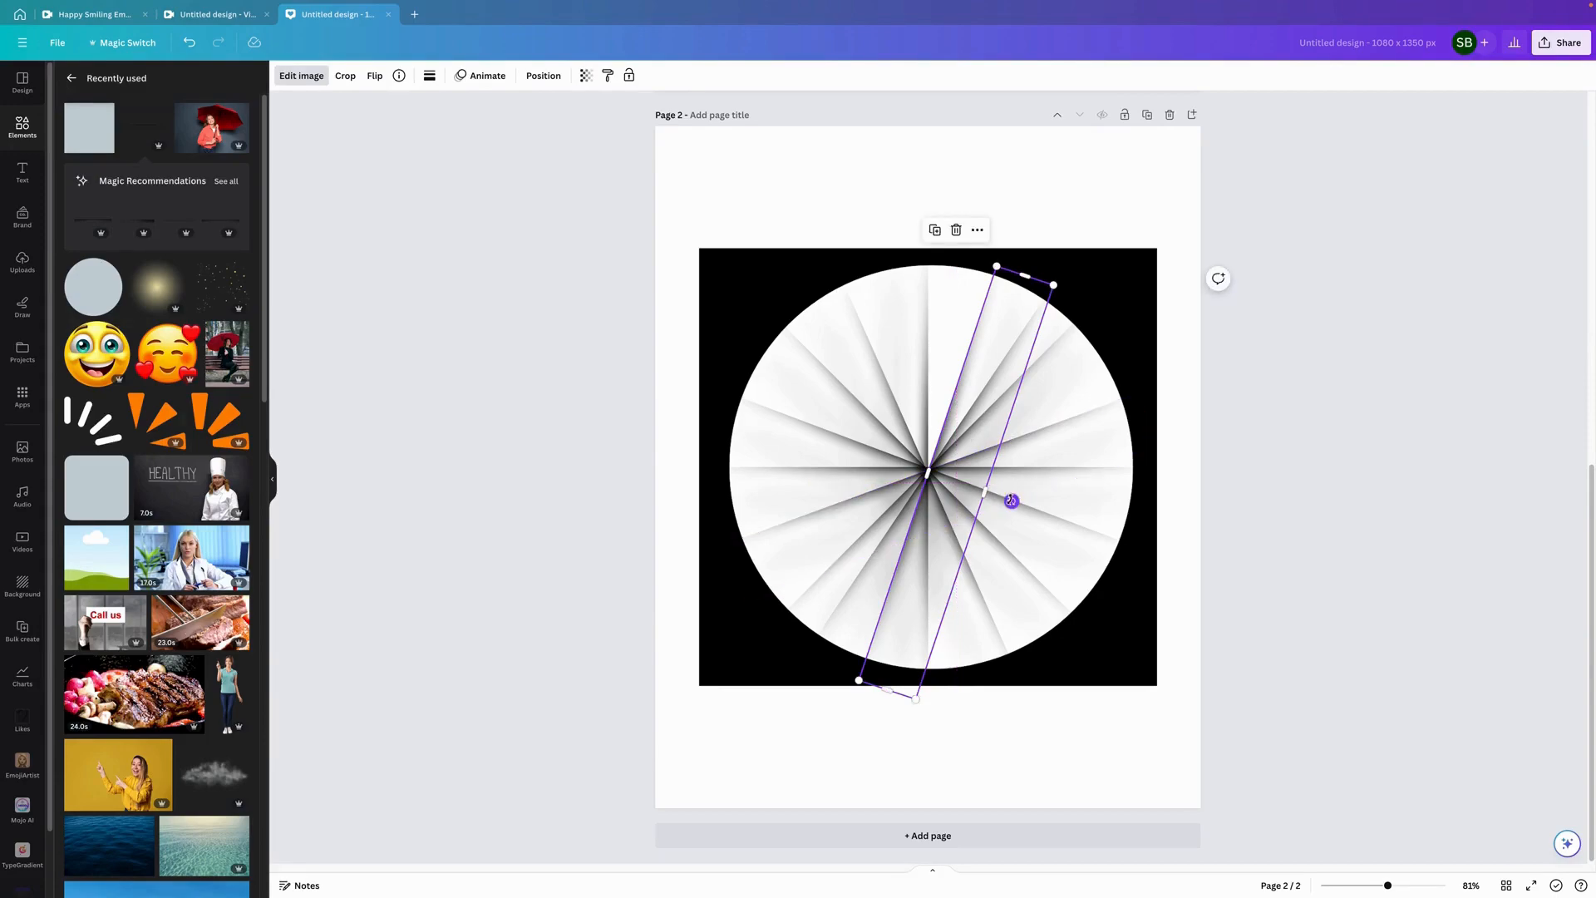
- Rotate the newest steep shadow copy slightly closer to the vertical line, with its dark edge through the circle's centre
left_click_drag(1012, 498, 950, 521)
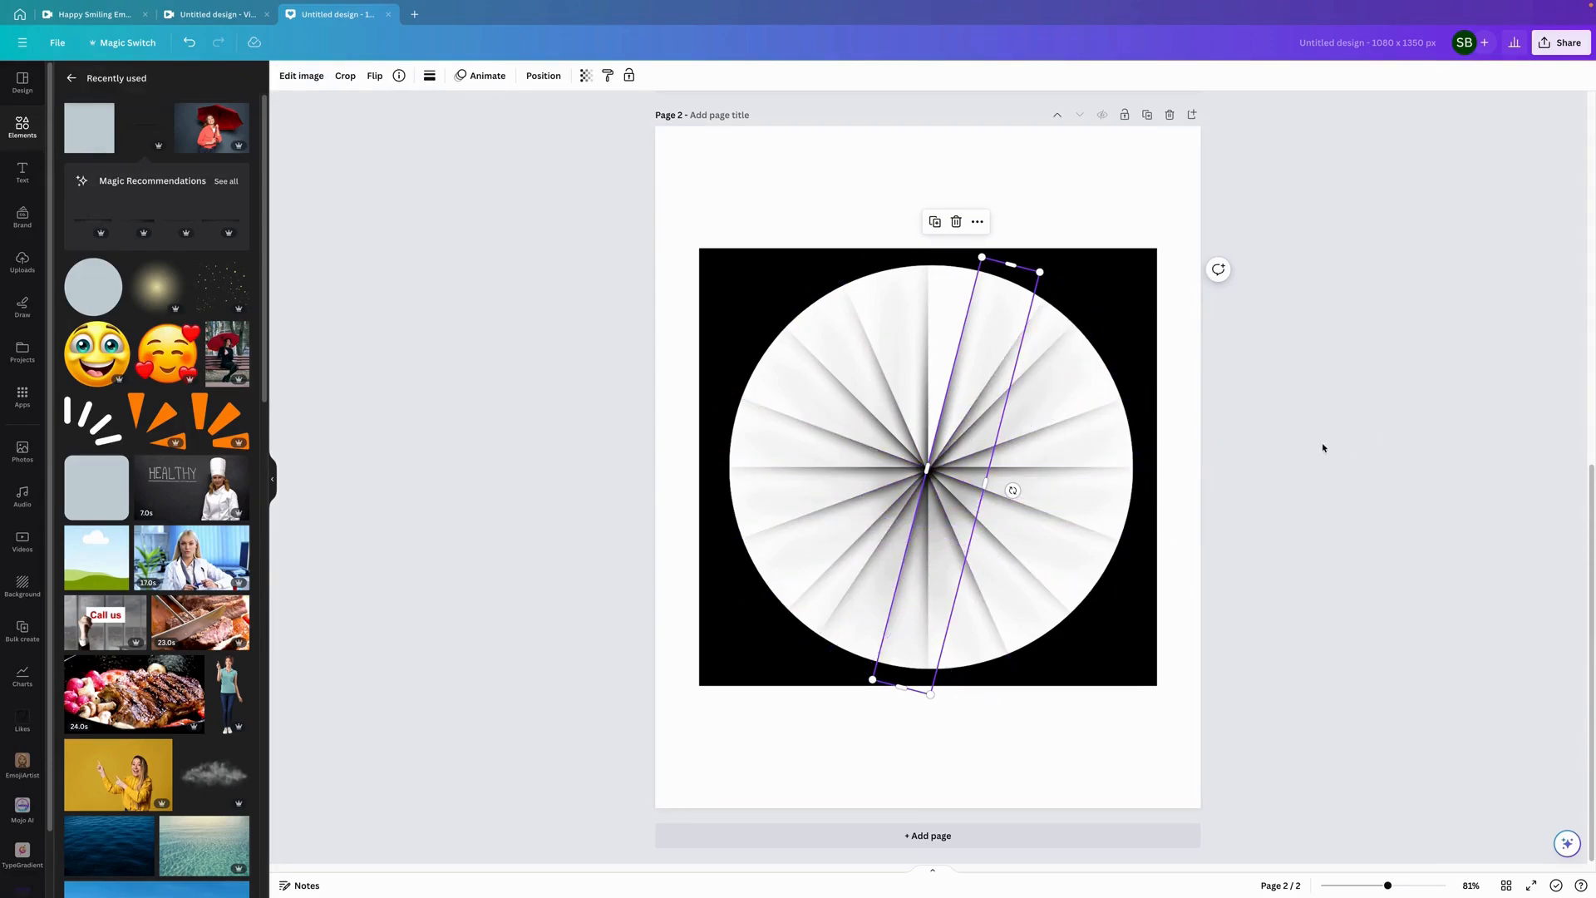
left_click(1494, 468)
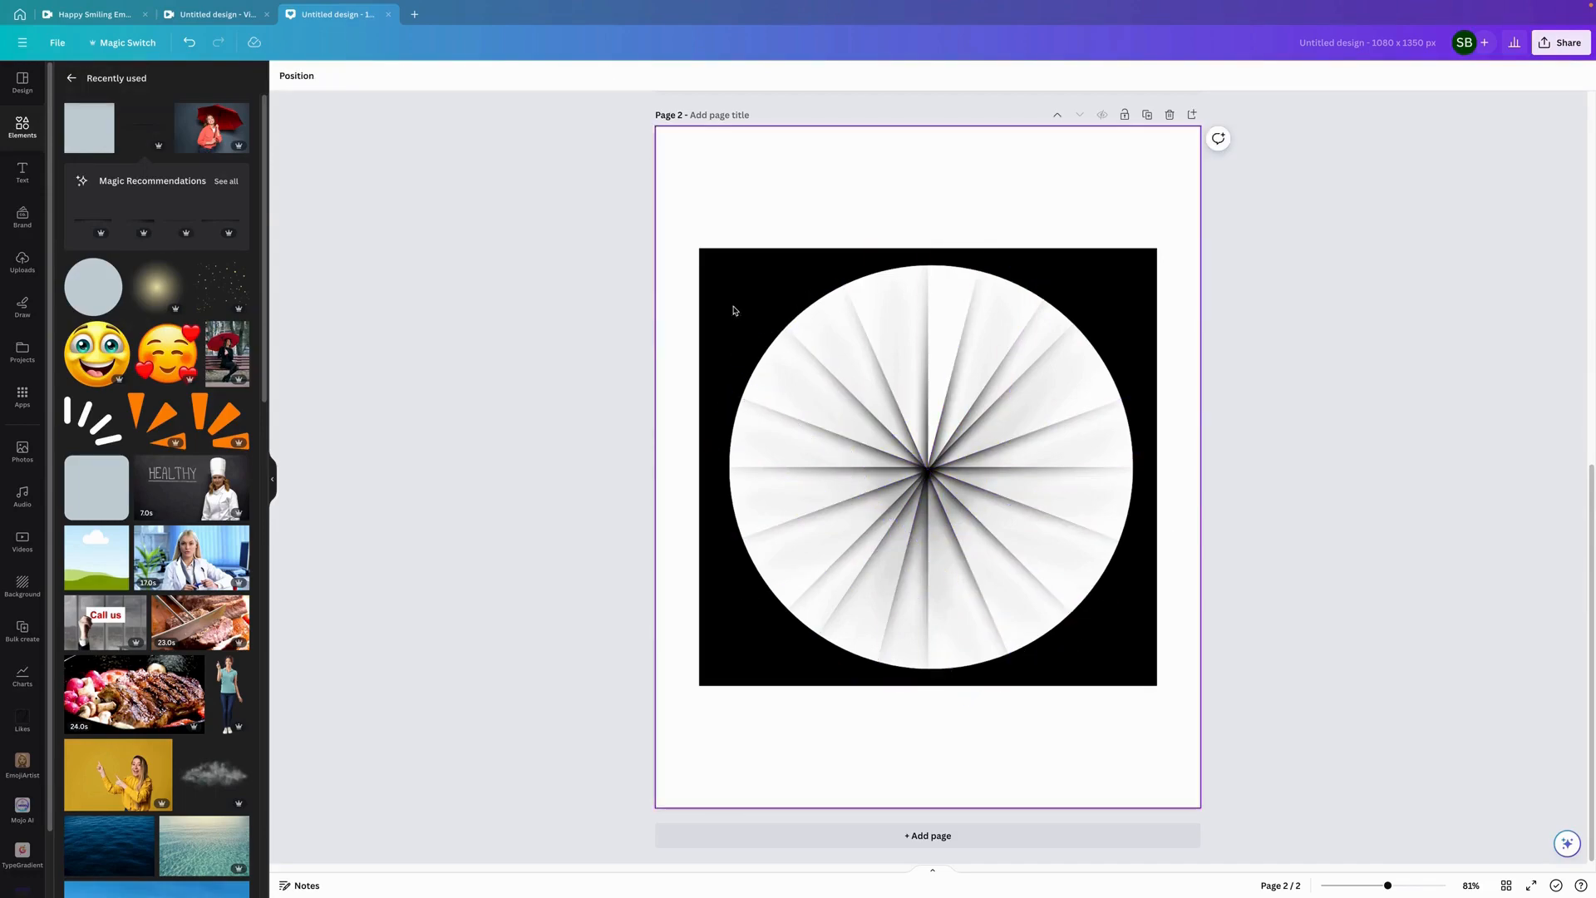
- Add a square shape and stretch it beyond the page's full width to cover the white area above the circle image
left_click(94, 145)
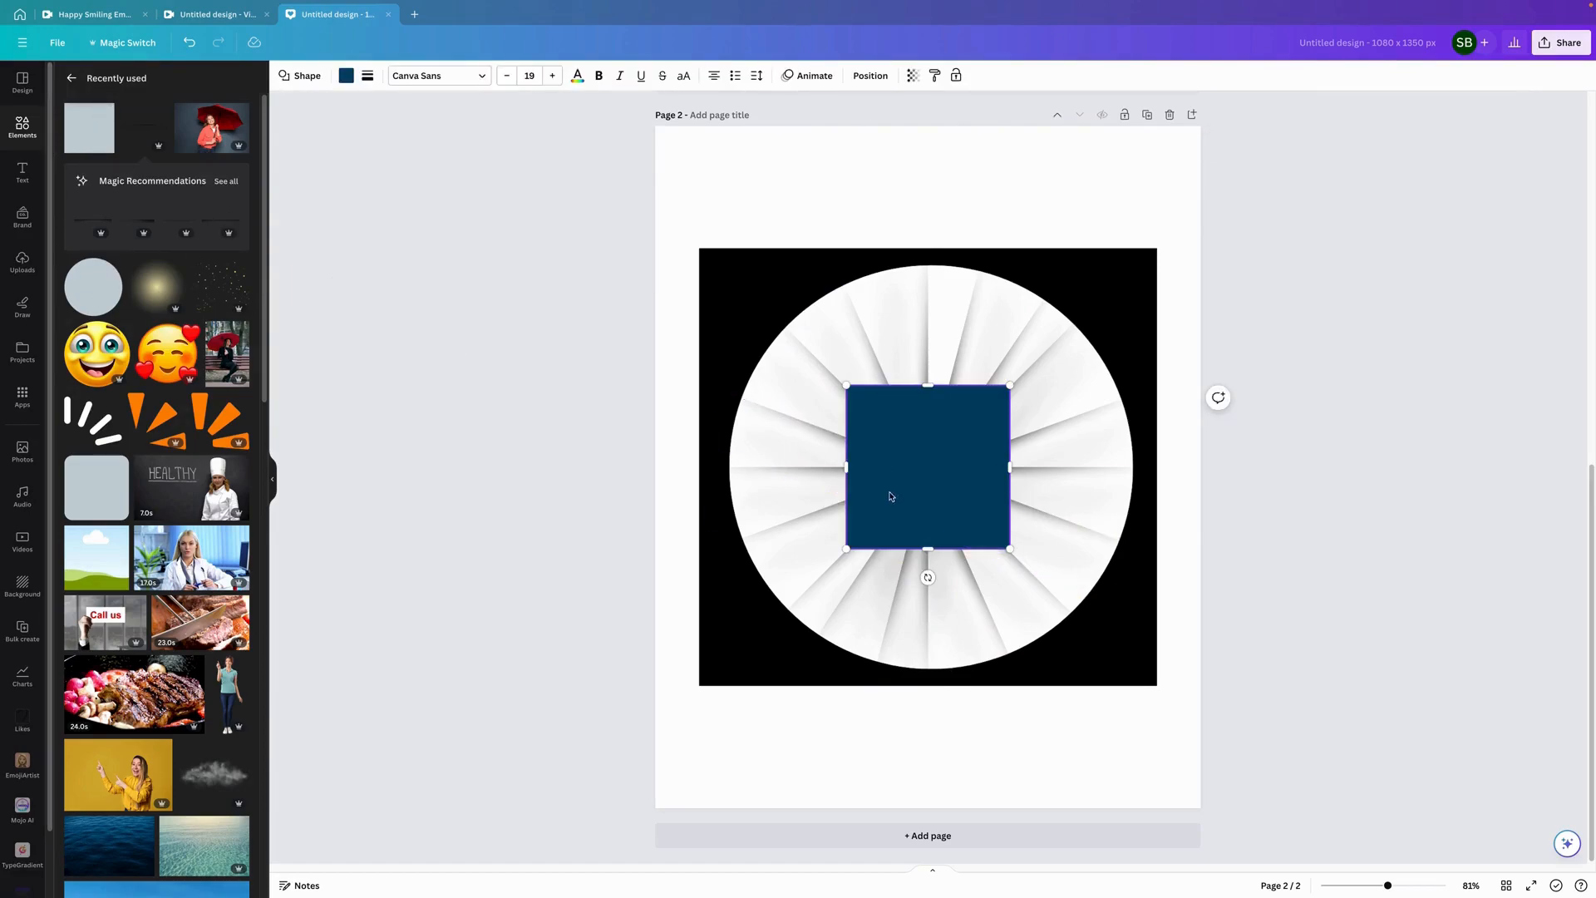
left_click_drag(891, 416, 685, 127)
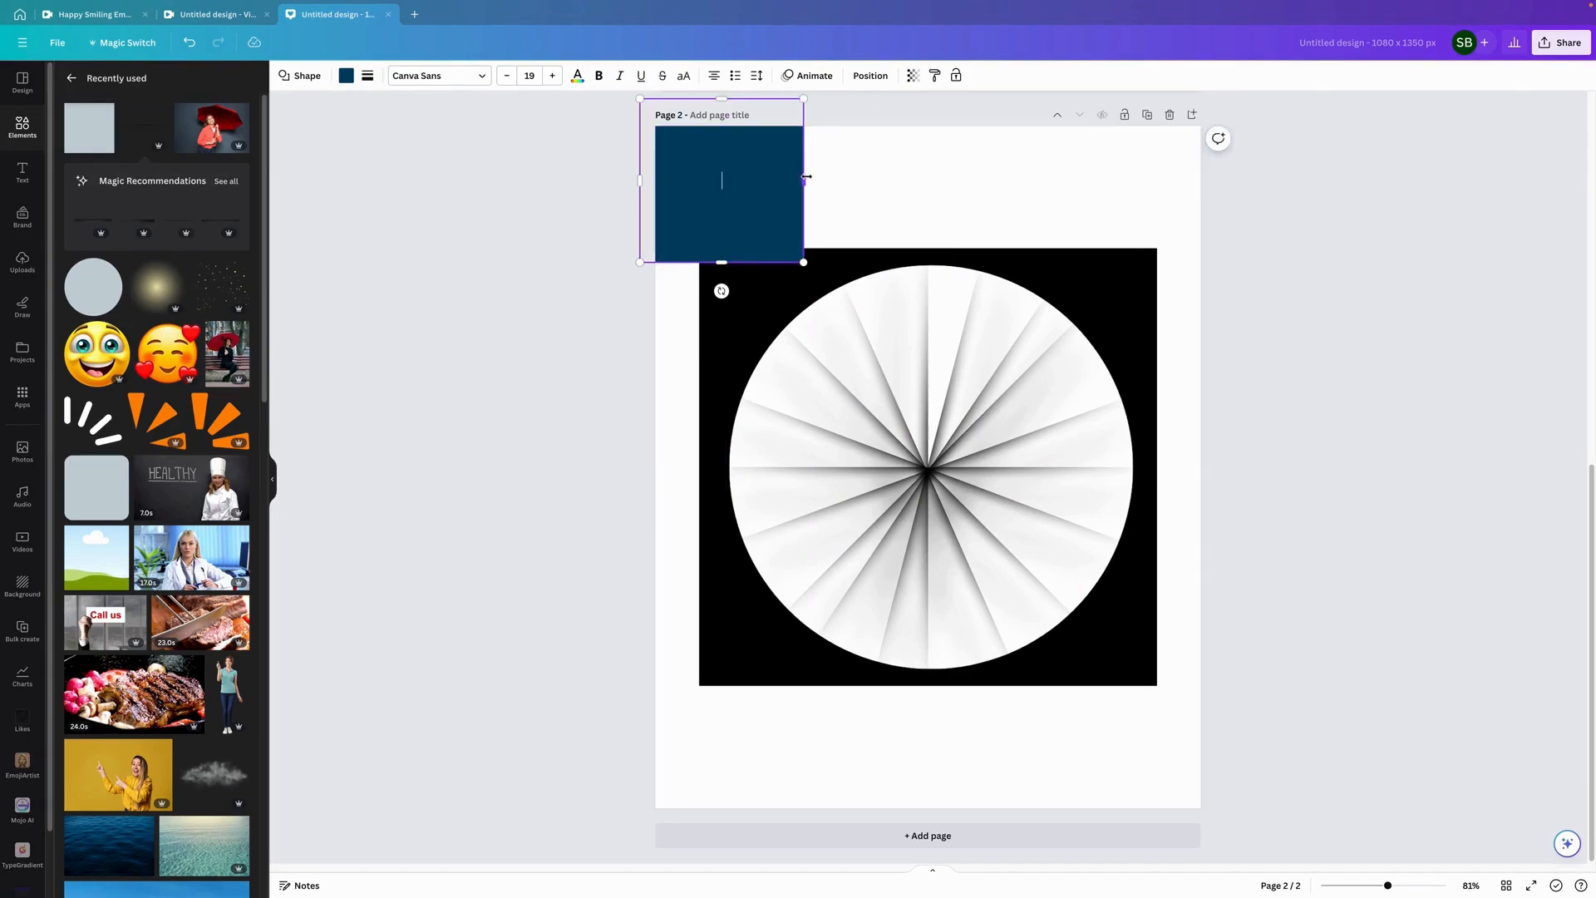
left_click_drag(806, 181, 1275, 181)
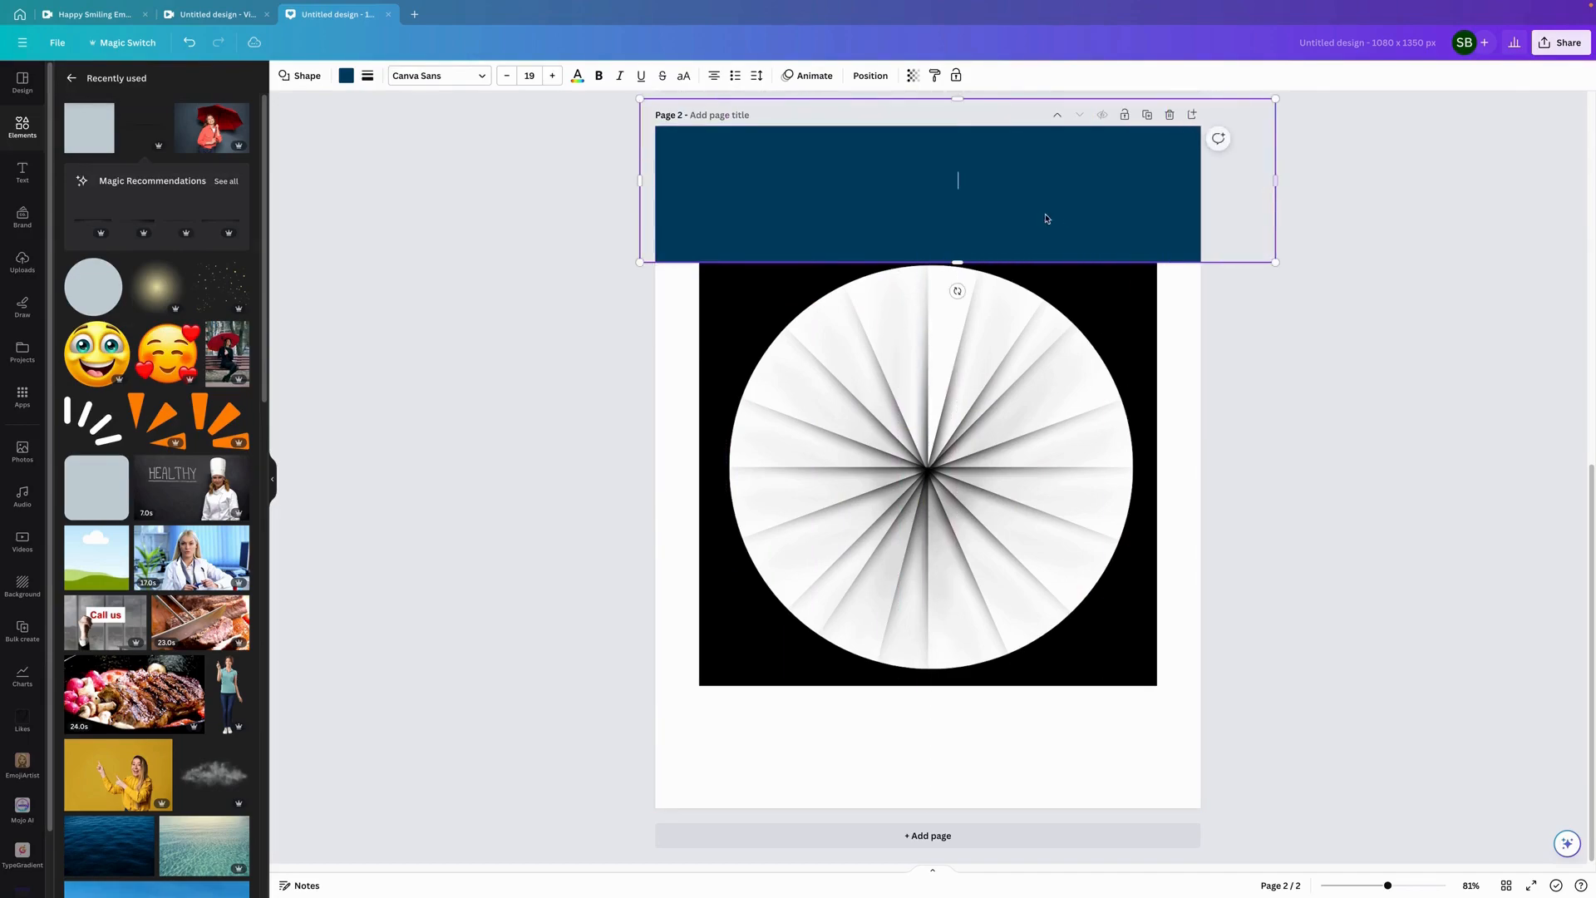
left_click_drag(1019, 218, 1020, 209)
- Fill the wide rectangle above the circle with black from the document colours
left_click(346, 76)
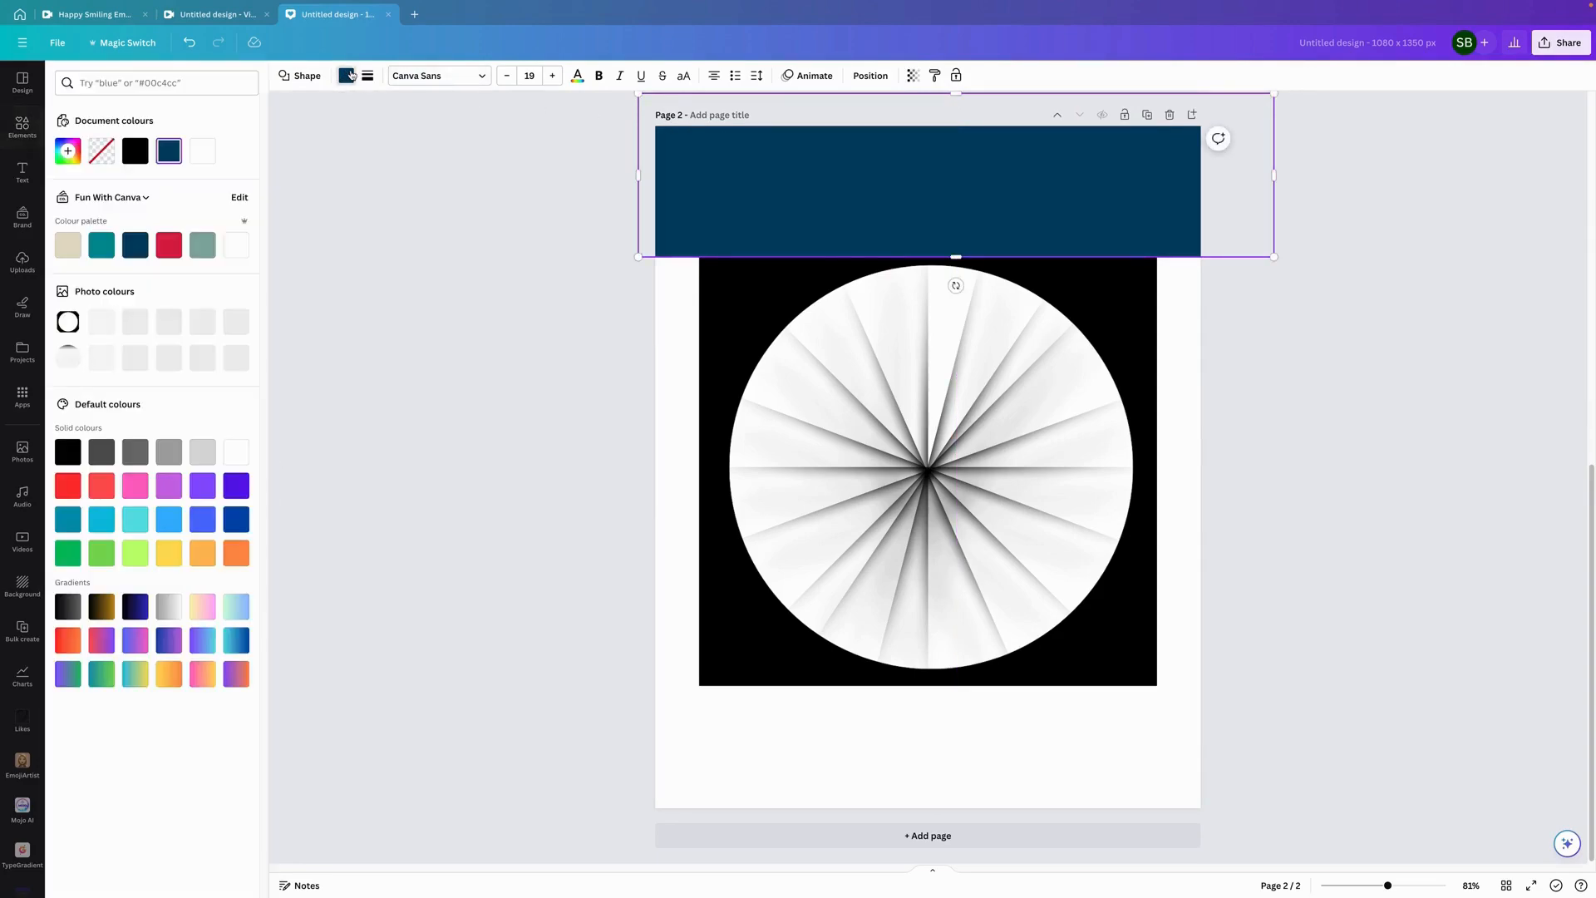
left_click(135, 150)
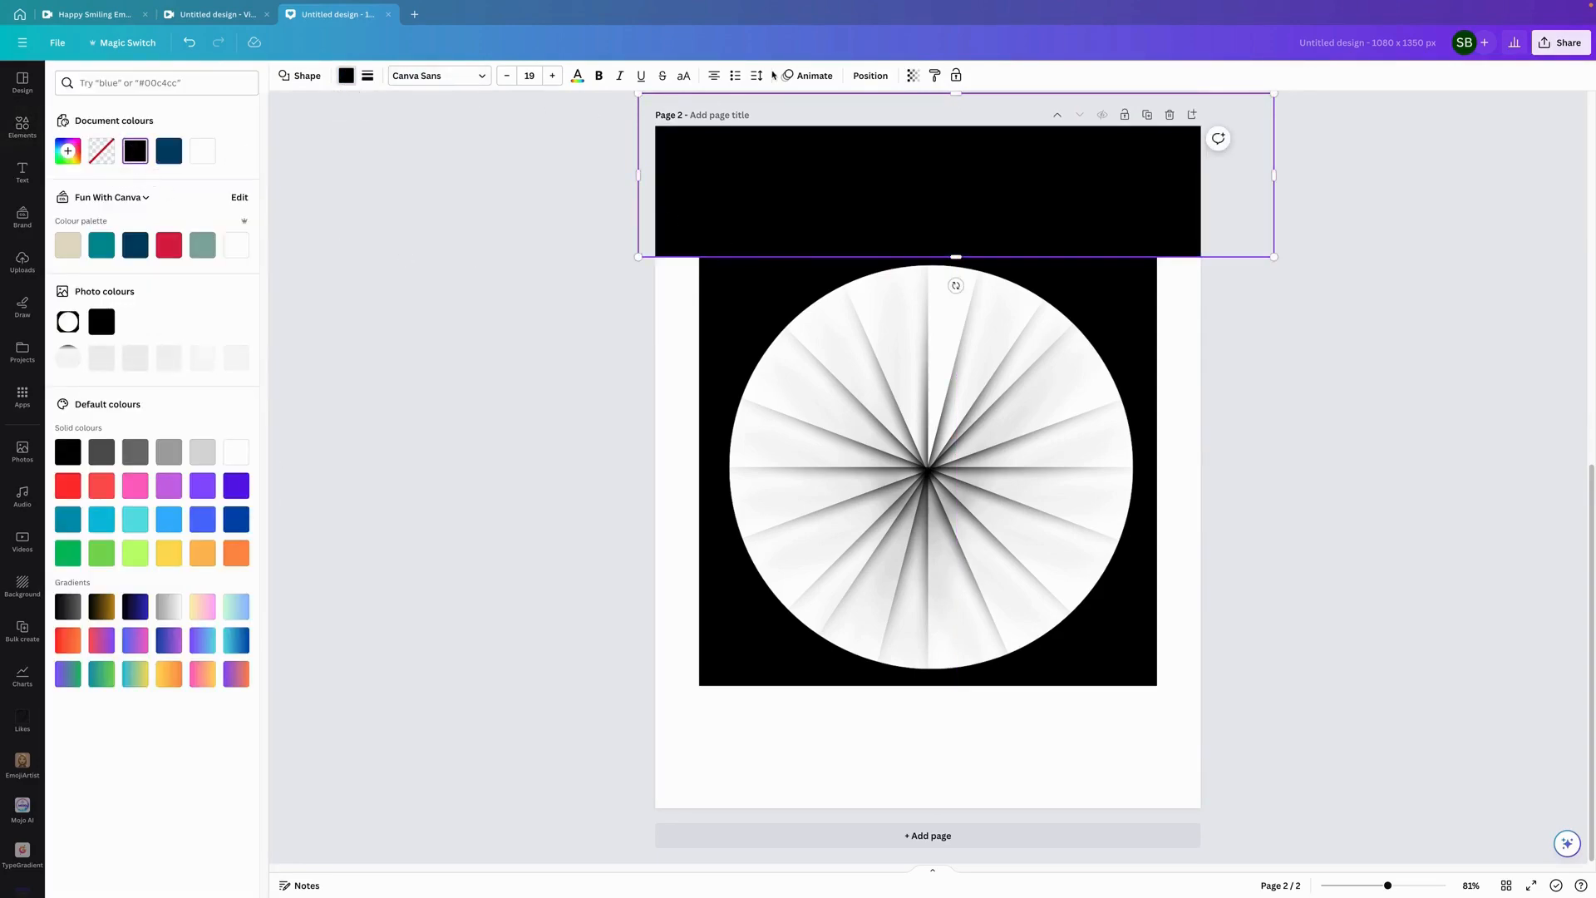
left_click(887, 208)
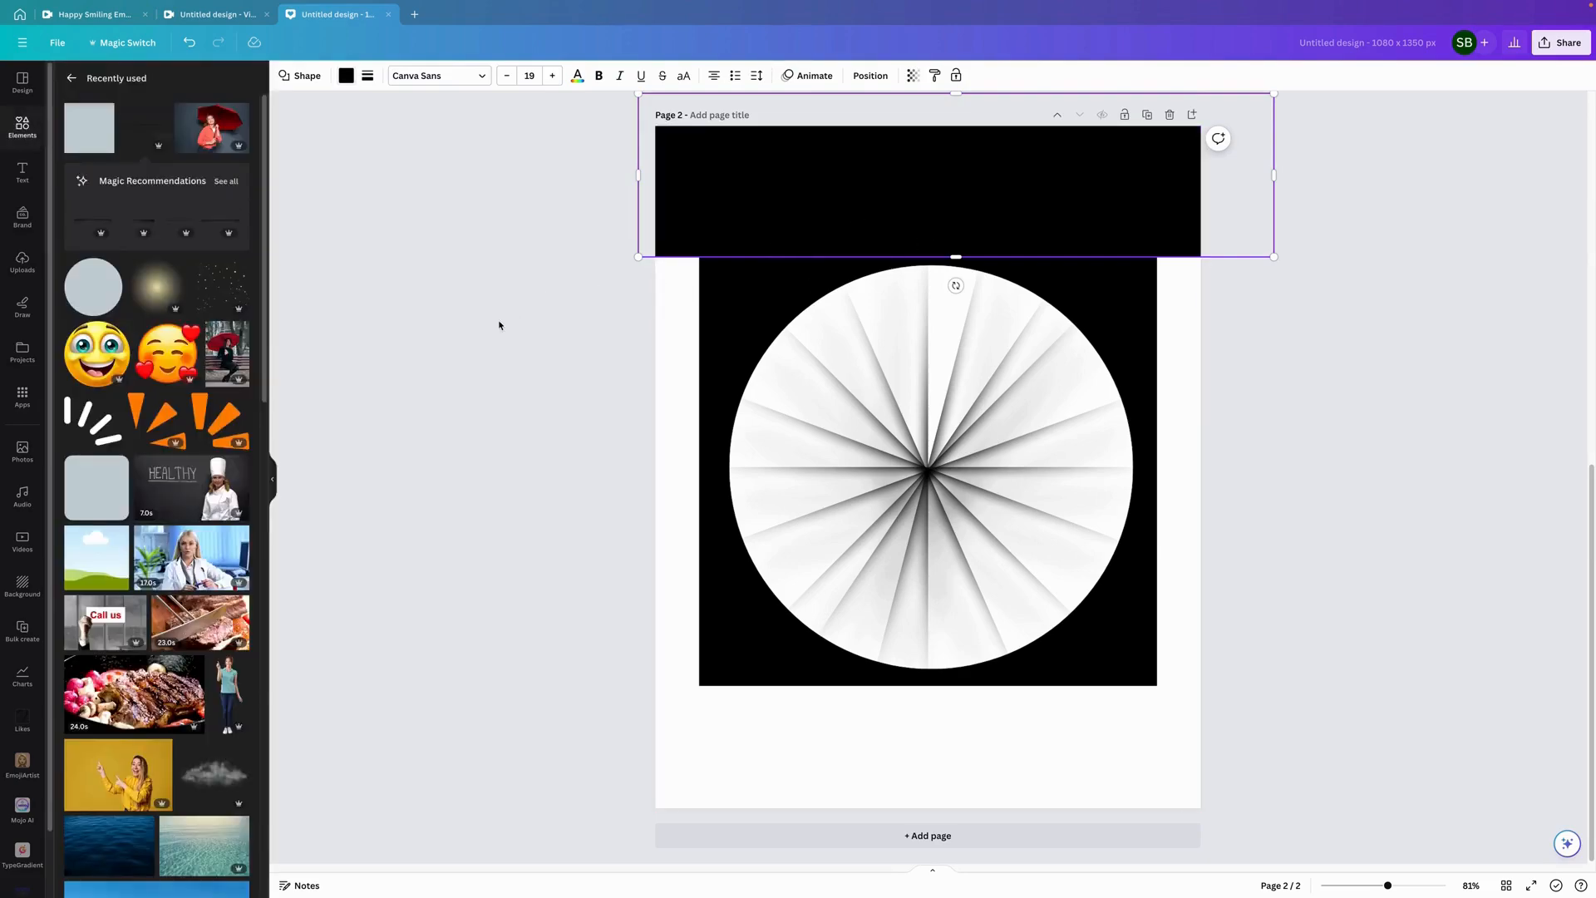
- Duplicate the black rectangle and place the copy over the white area below the circle image
left_click(807, 208)
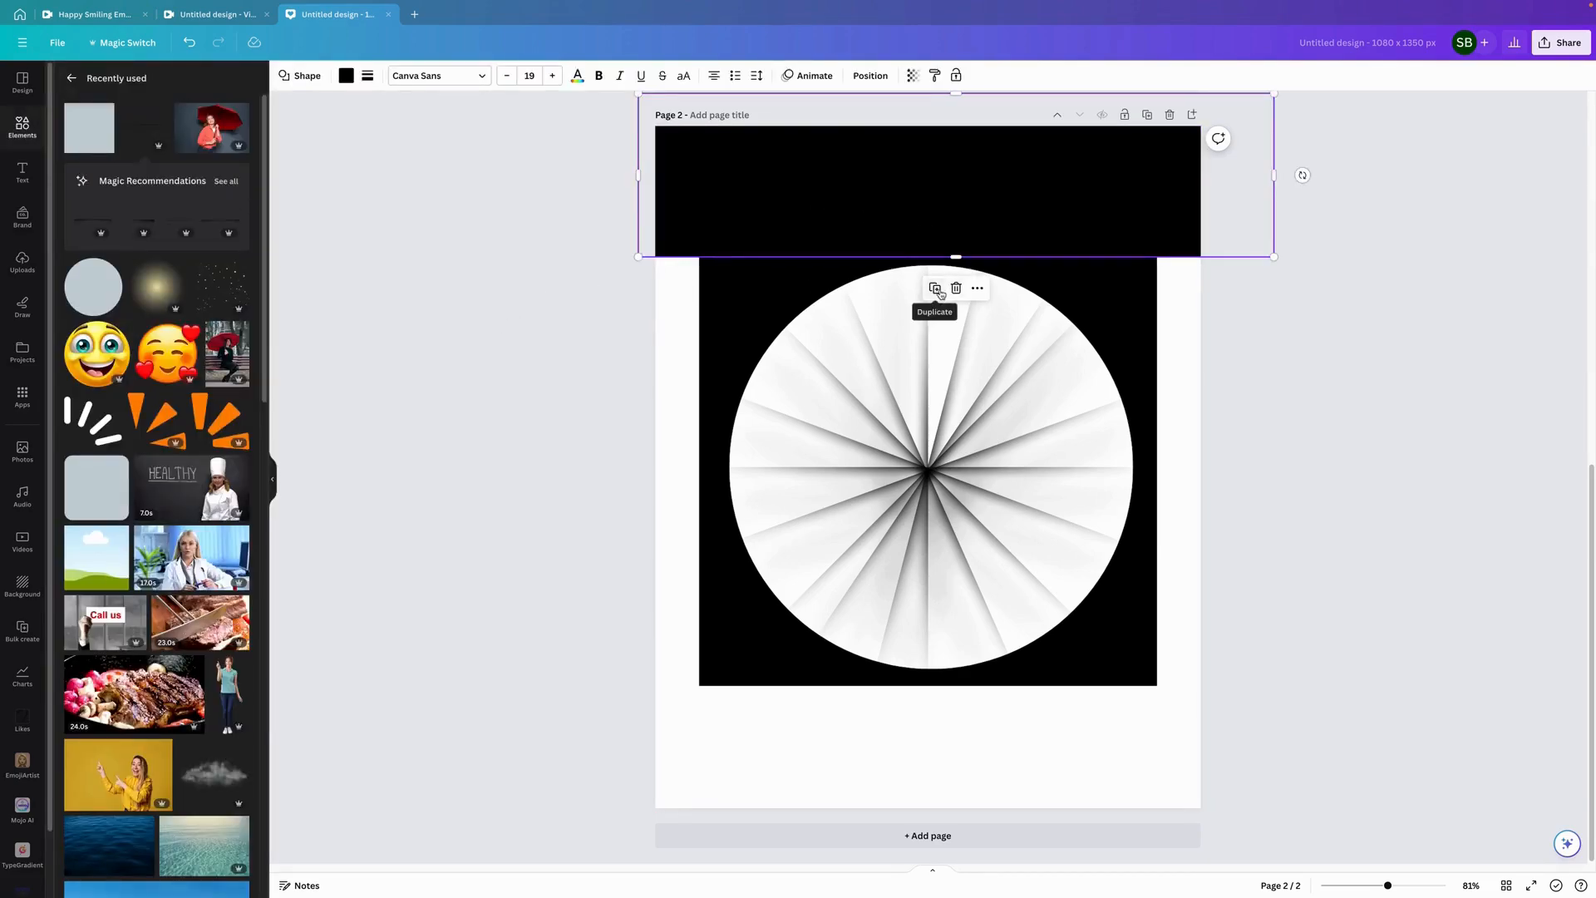
left_click_drag(918, 205, 902, 728)
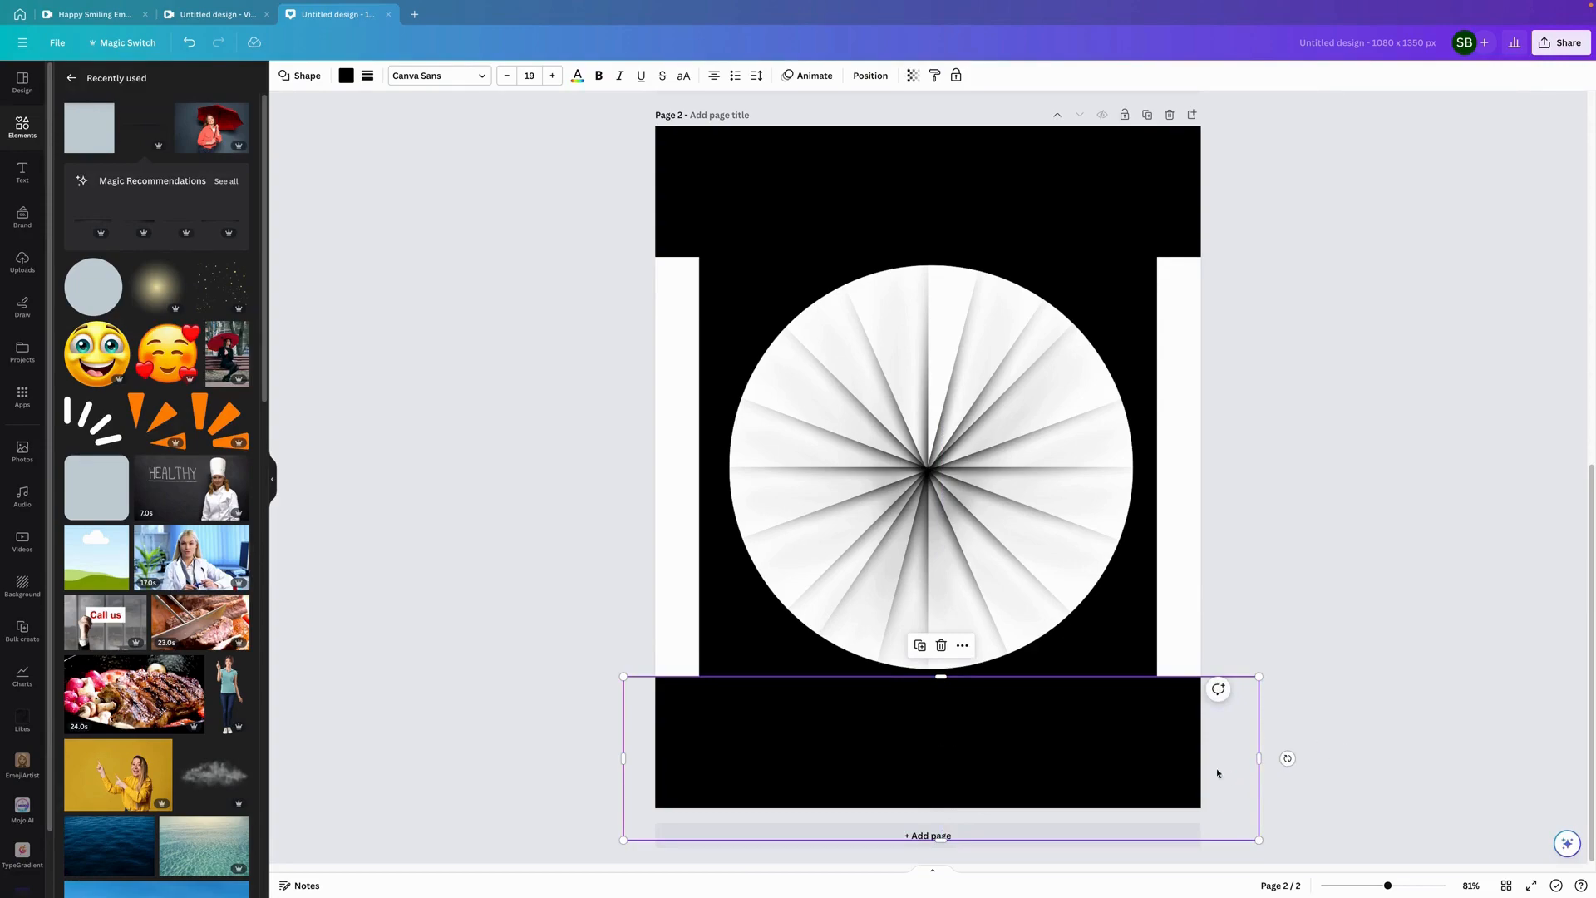
left_click(1364, 619)
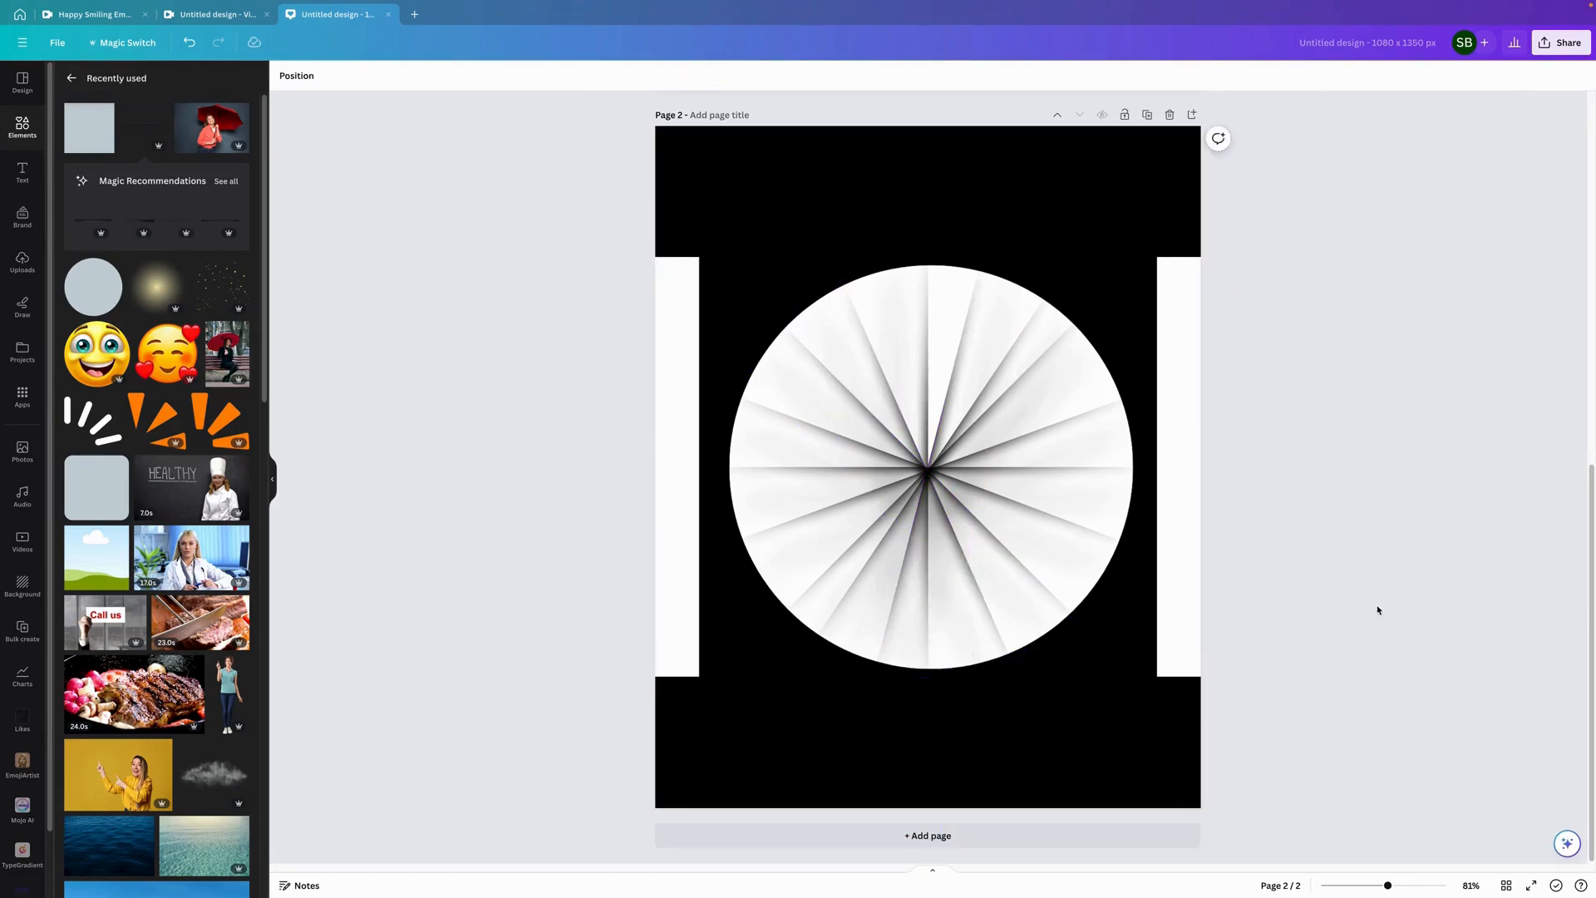
- Duplicate the lower black rectangle and reshape the copy into a full-height strip covering the white gap left of the circle
left_click(1143, 743)
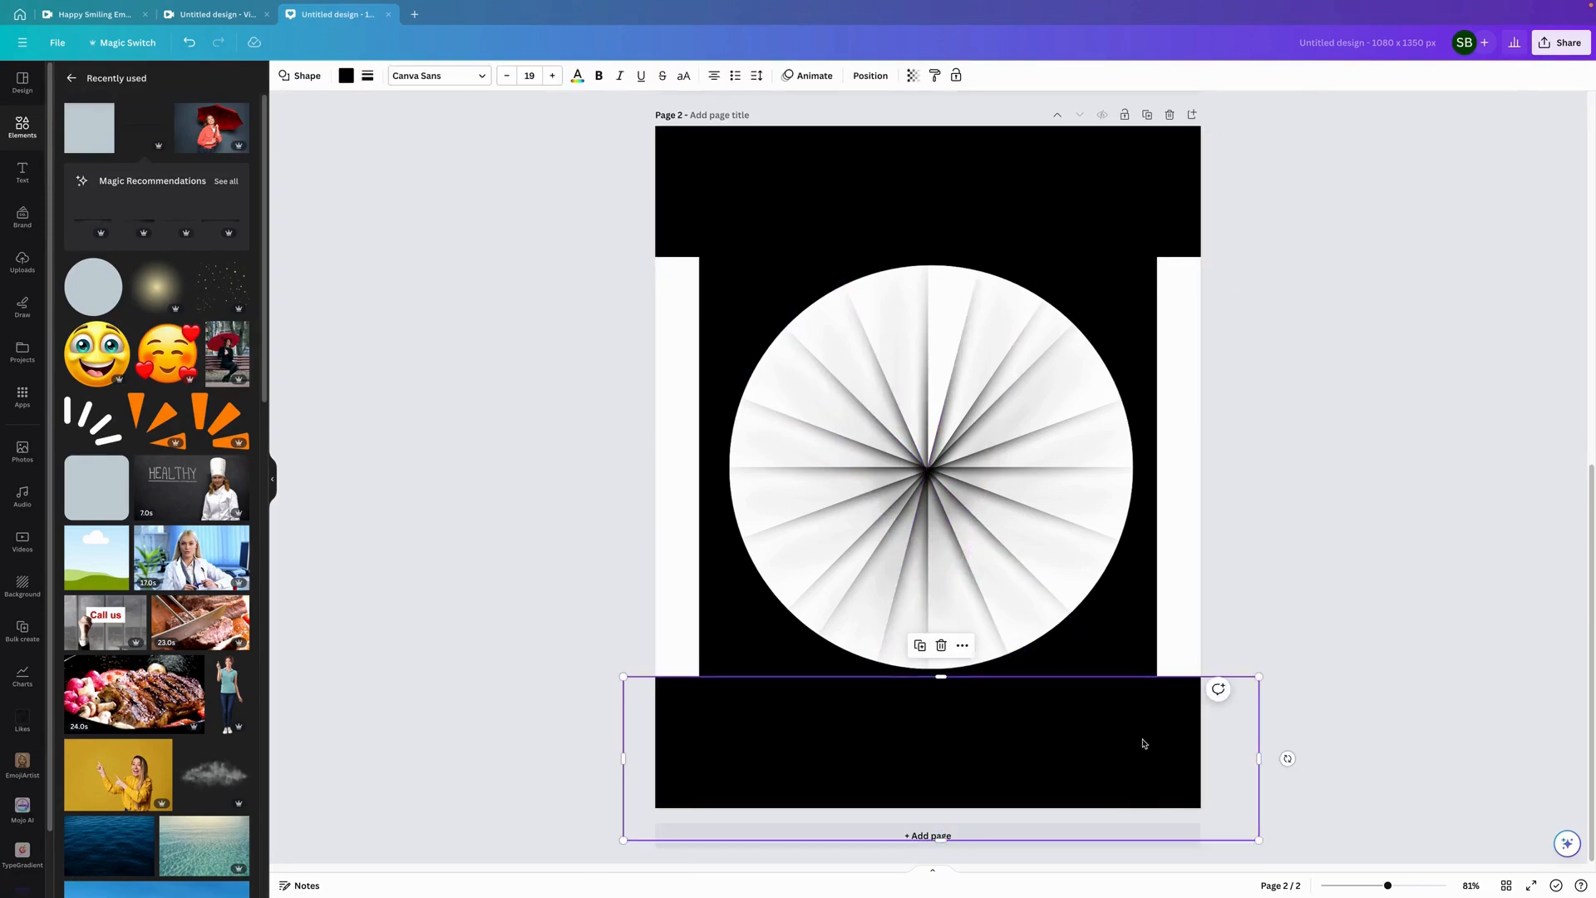
left_click(920, 646)
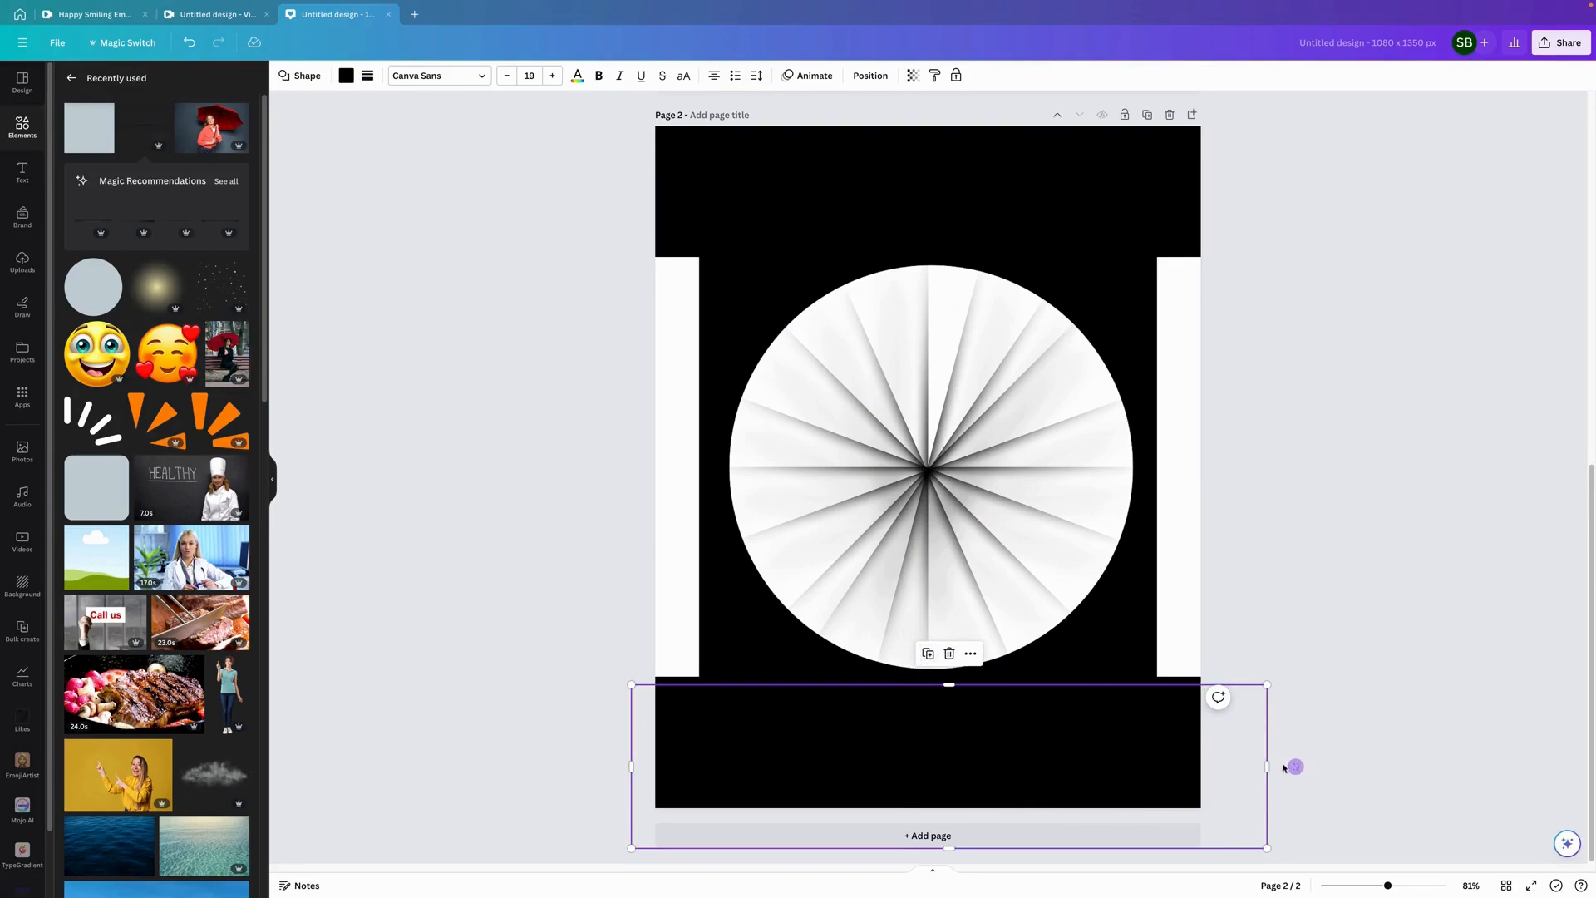
left_click_drag(1267, 766, 717, 766)
left_click_drag(675, 686, 676, 106)
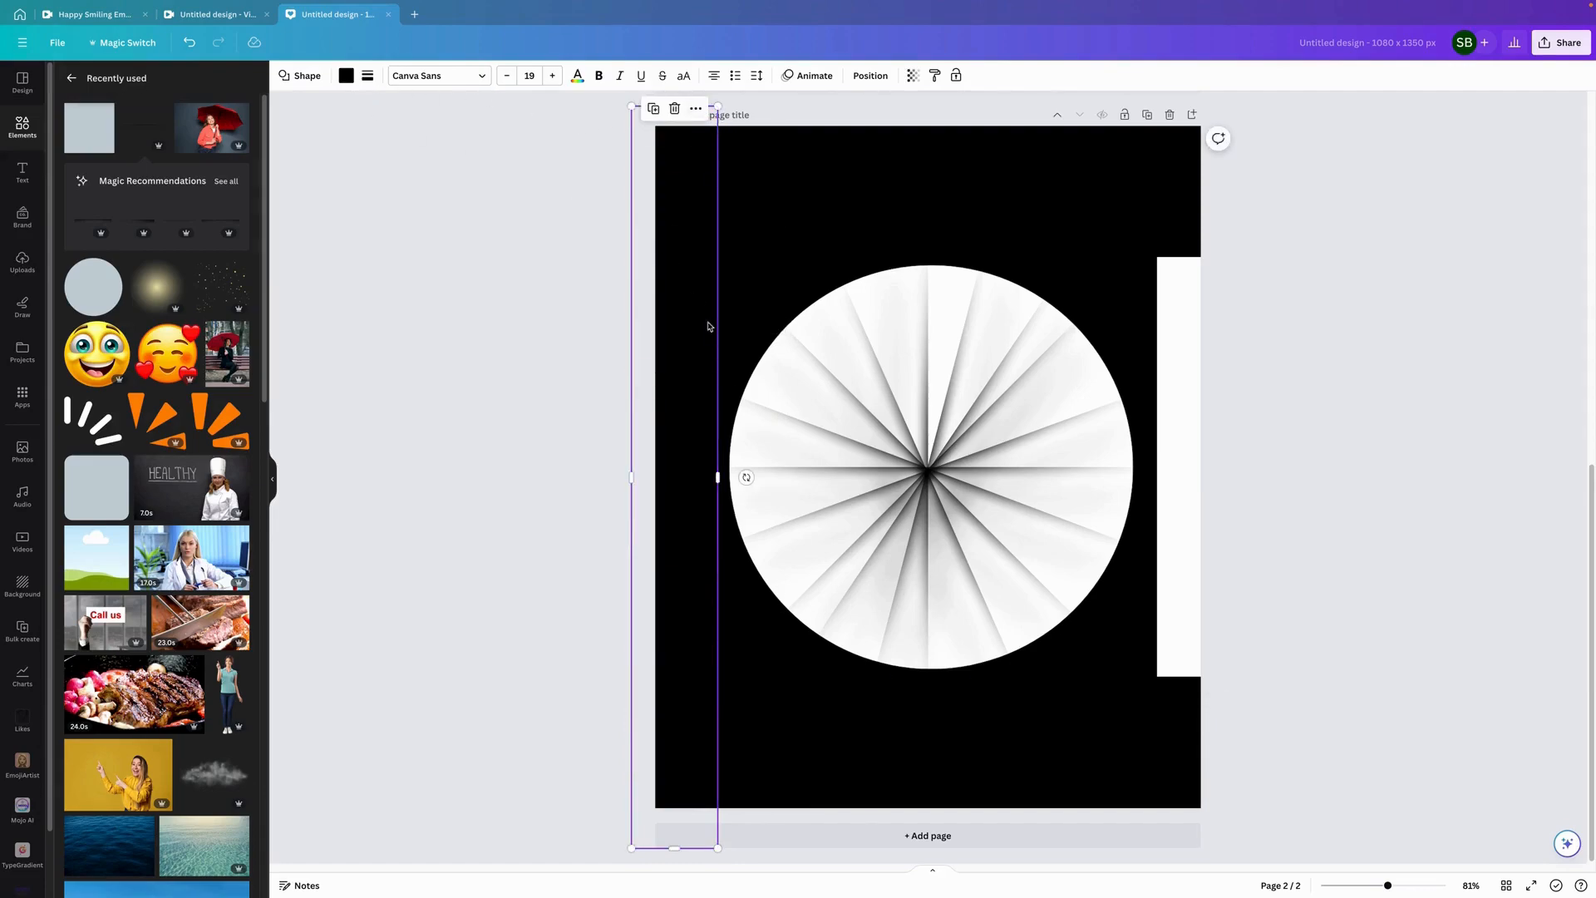
- Duplicate the vertical black strip and place the copy over the white gap right of the circle
left_click(654, 109)
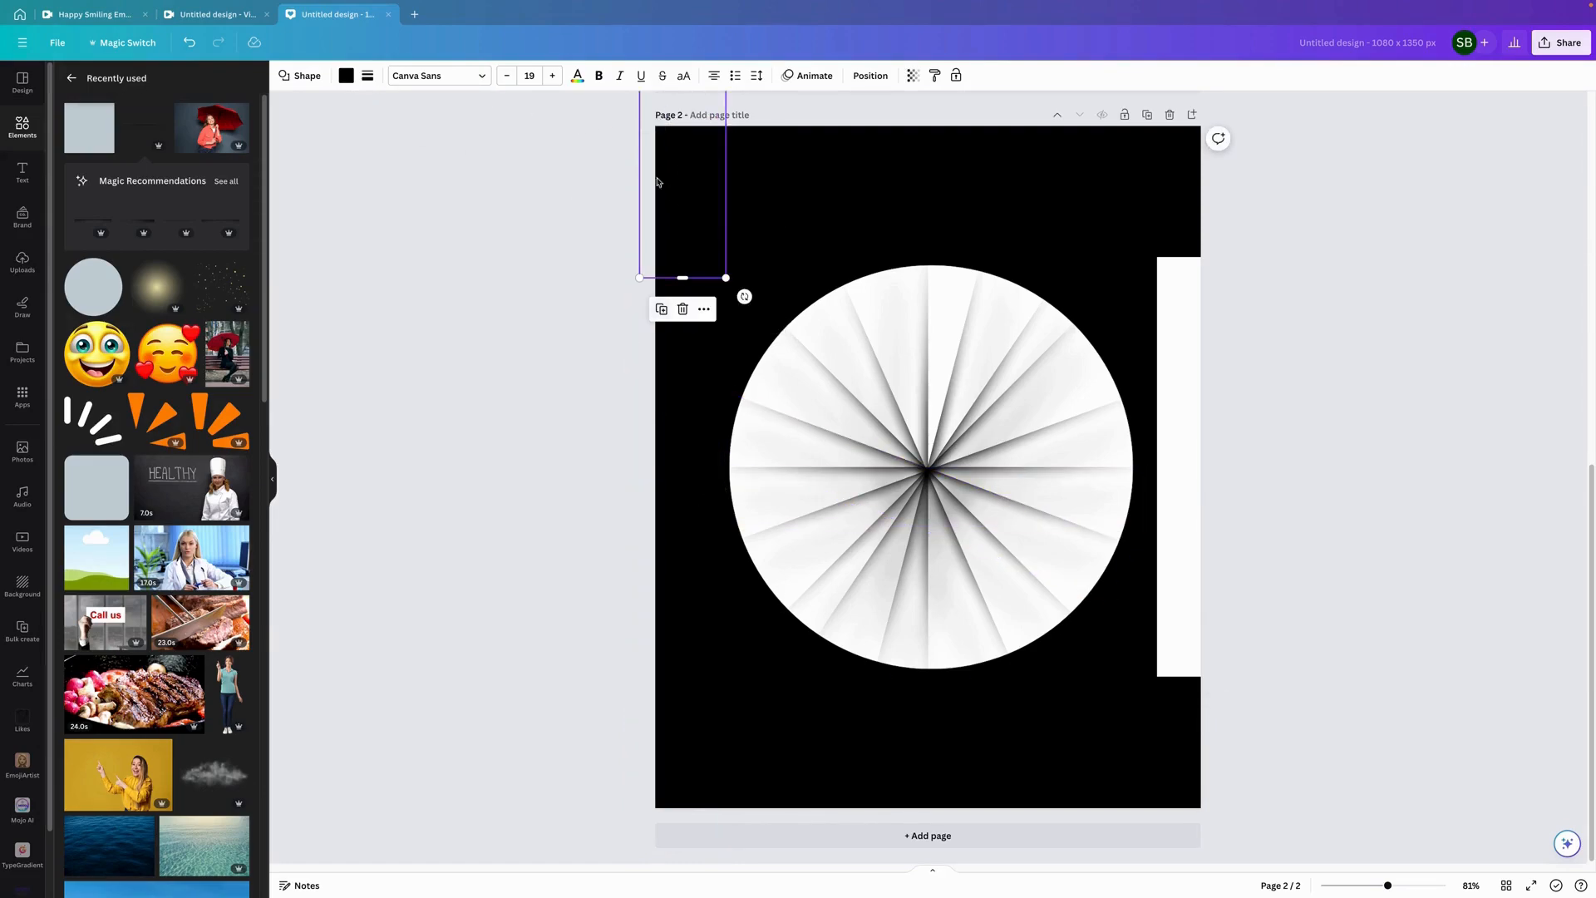
left_click_drag(684, 198, 1186, 763)
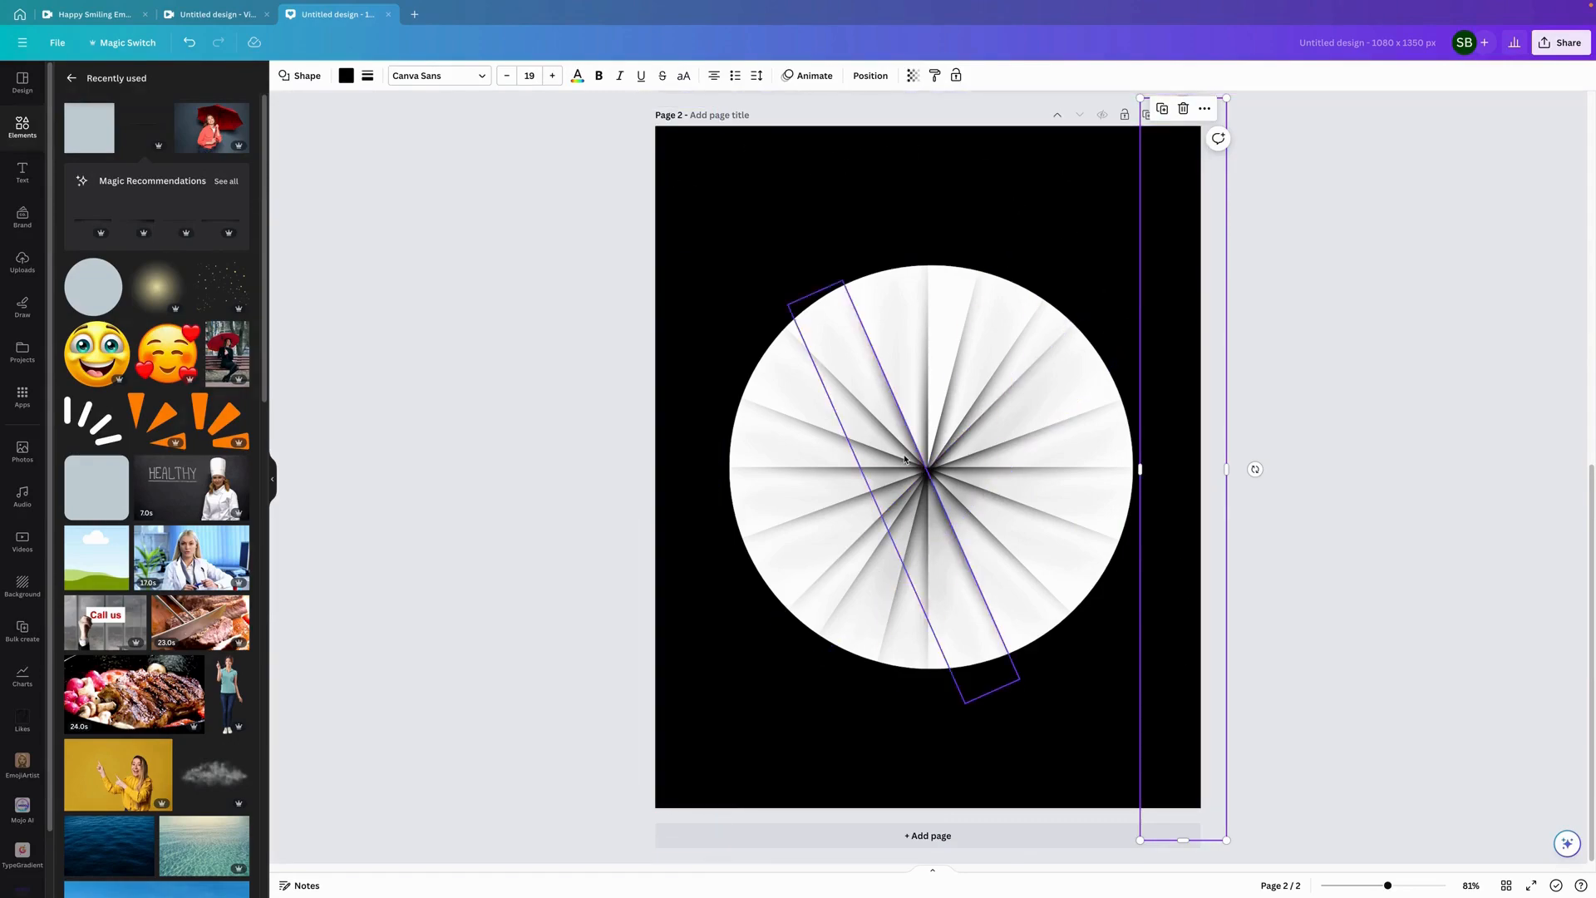
left_click(1583, 190)
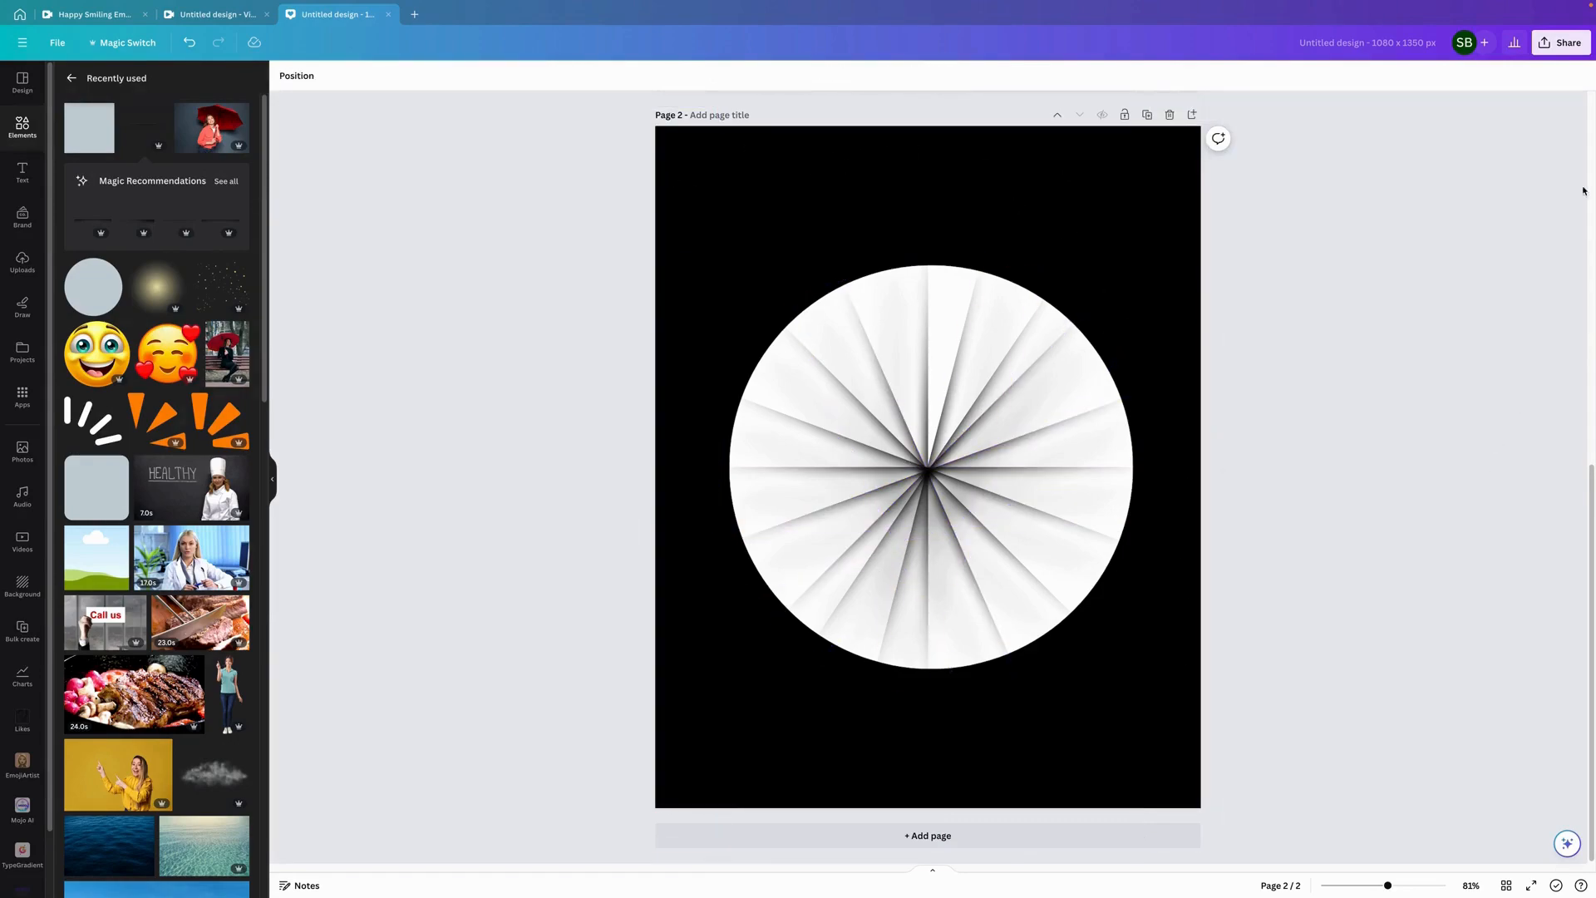
left_click(1561, 43)
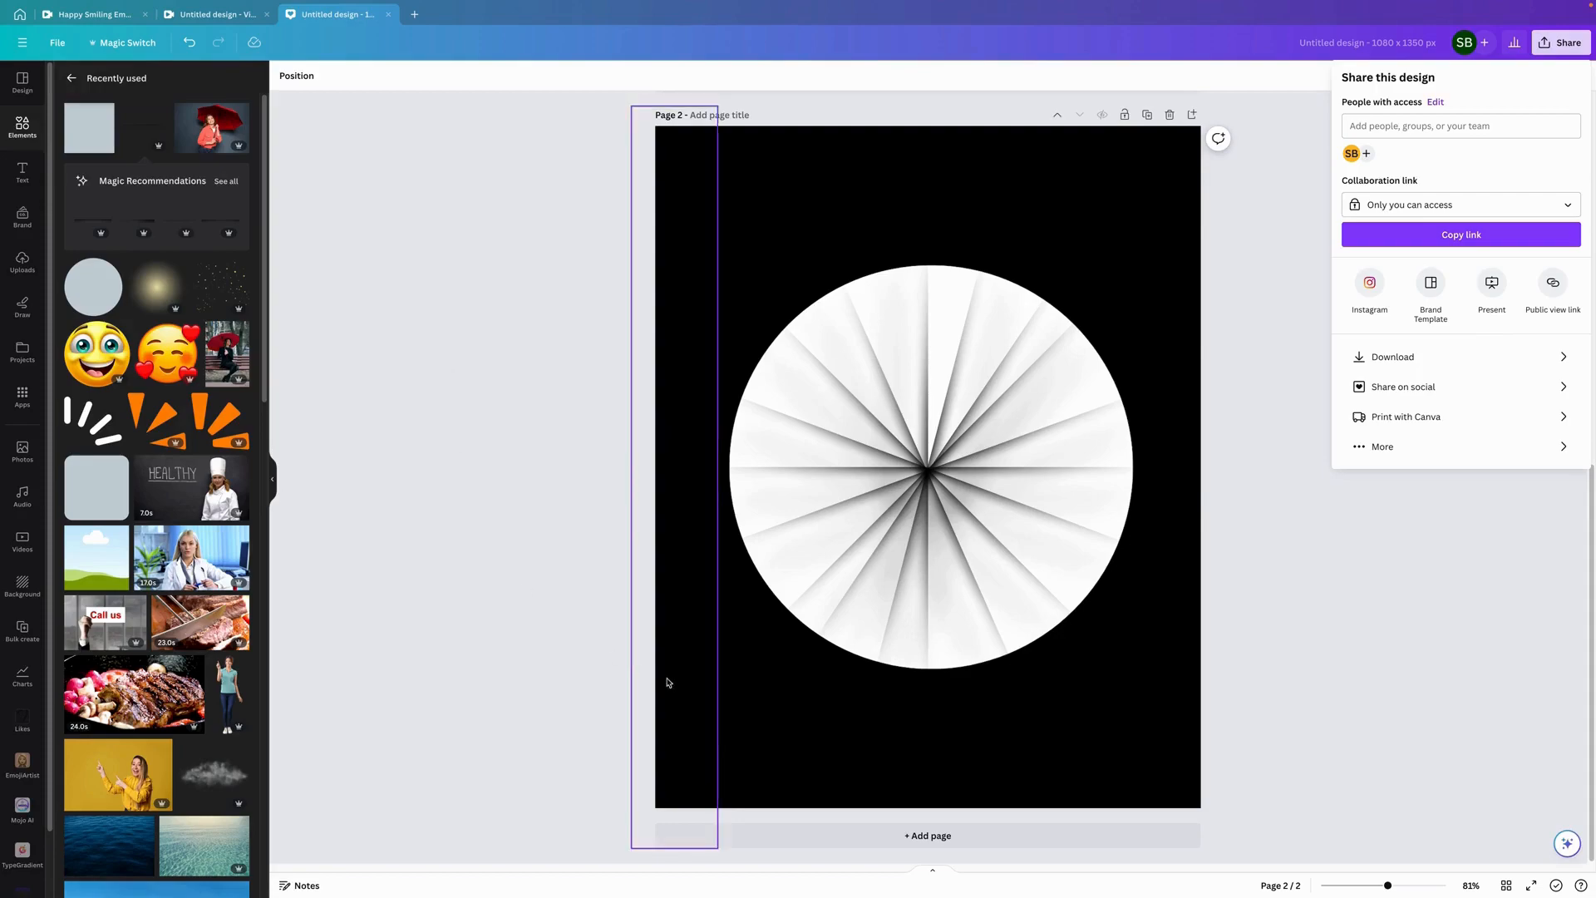
- Select the page's background layer beneath the shapes and set its colour to teal from the Fun With Canva palette
right_click(722, 763)
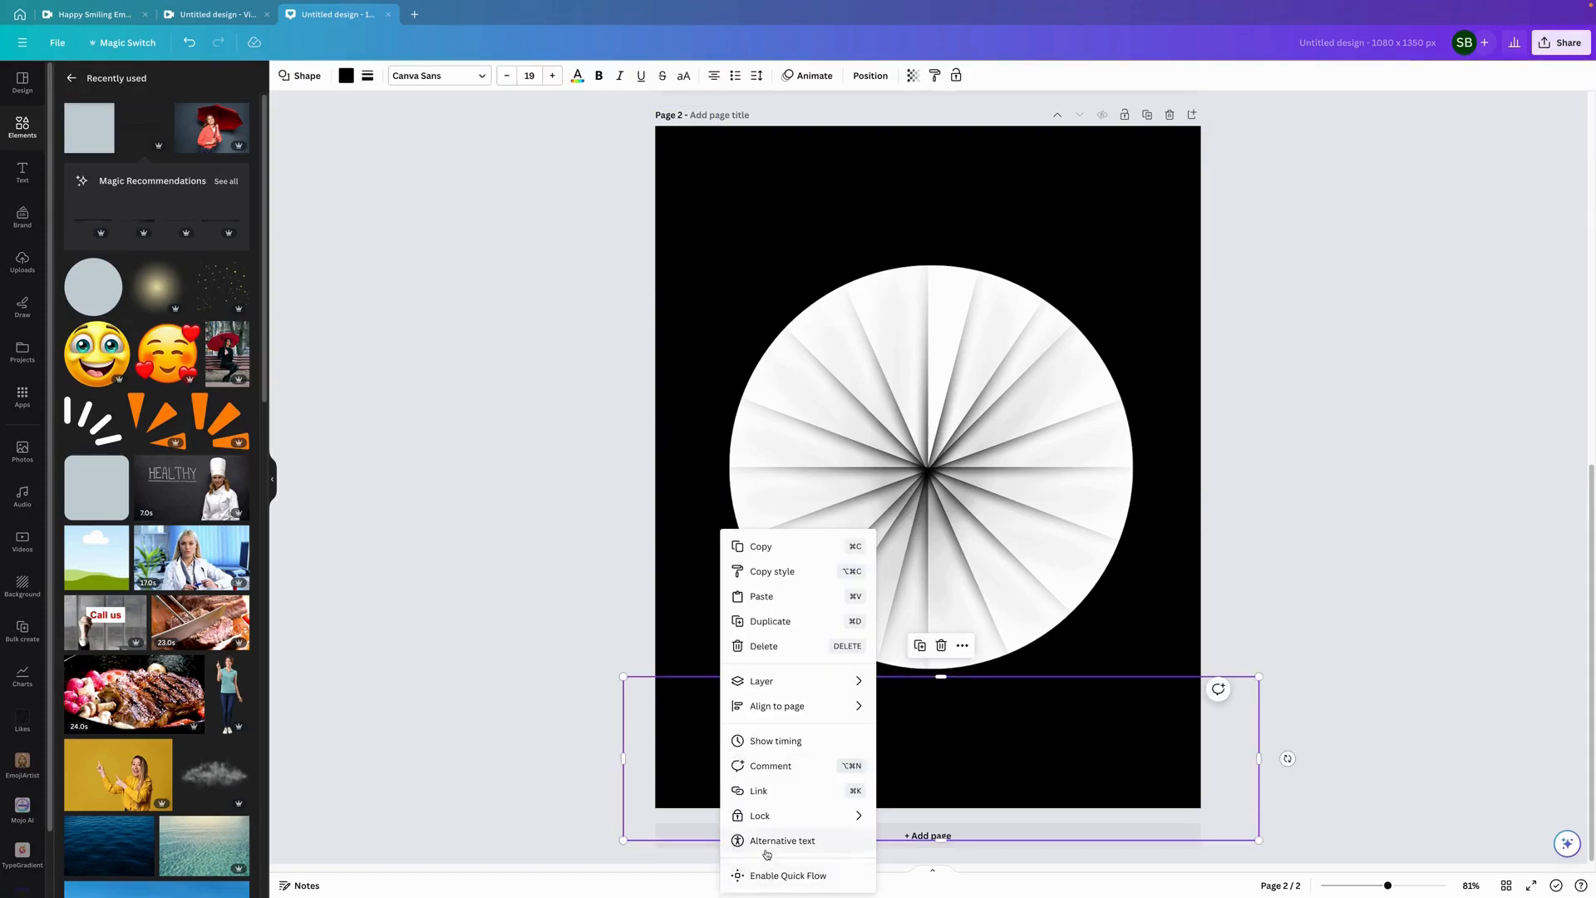
mouse_move(787, 690)
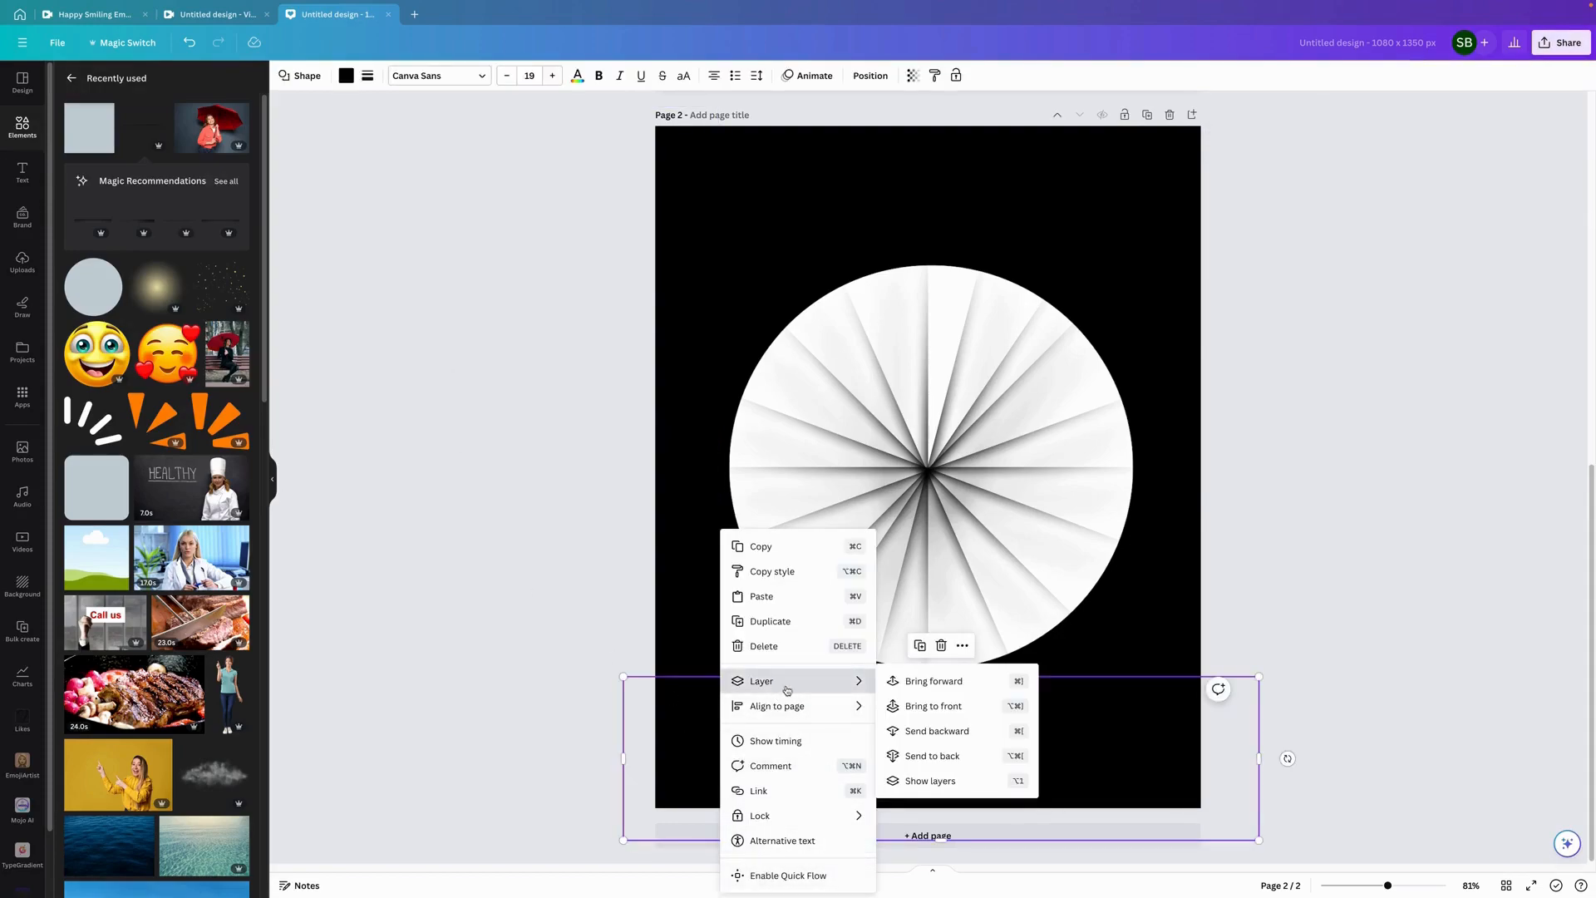
left_click(956, 781)
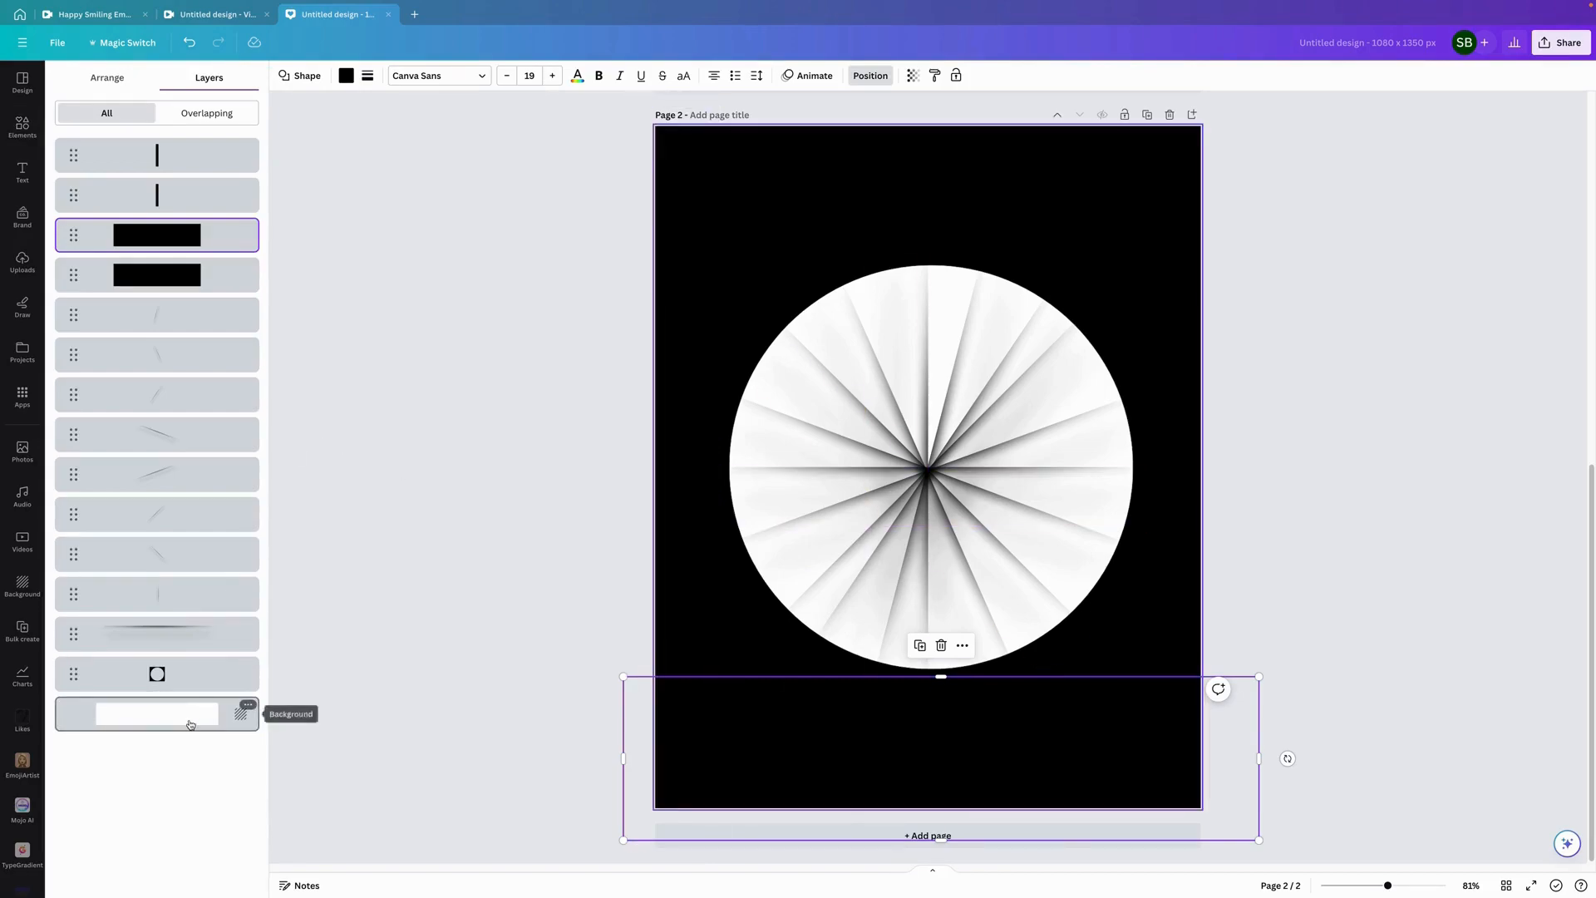
left_click(240, 713)
left_click(284, 78)
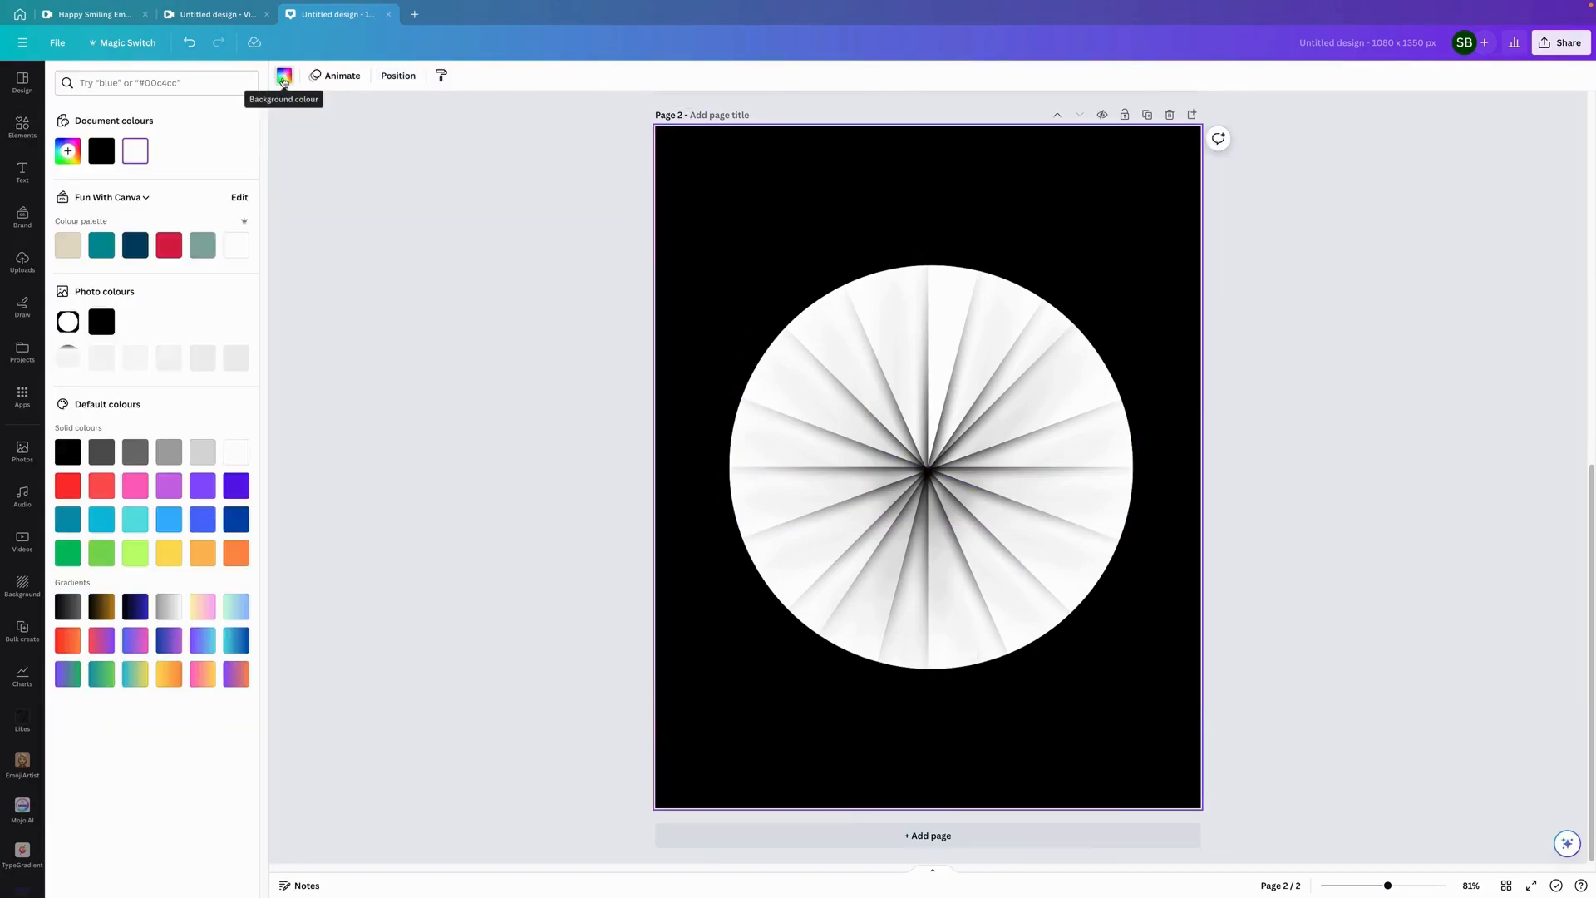
left_click(102, 251)
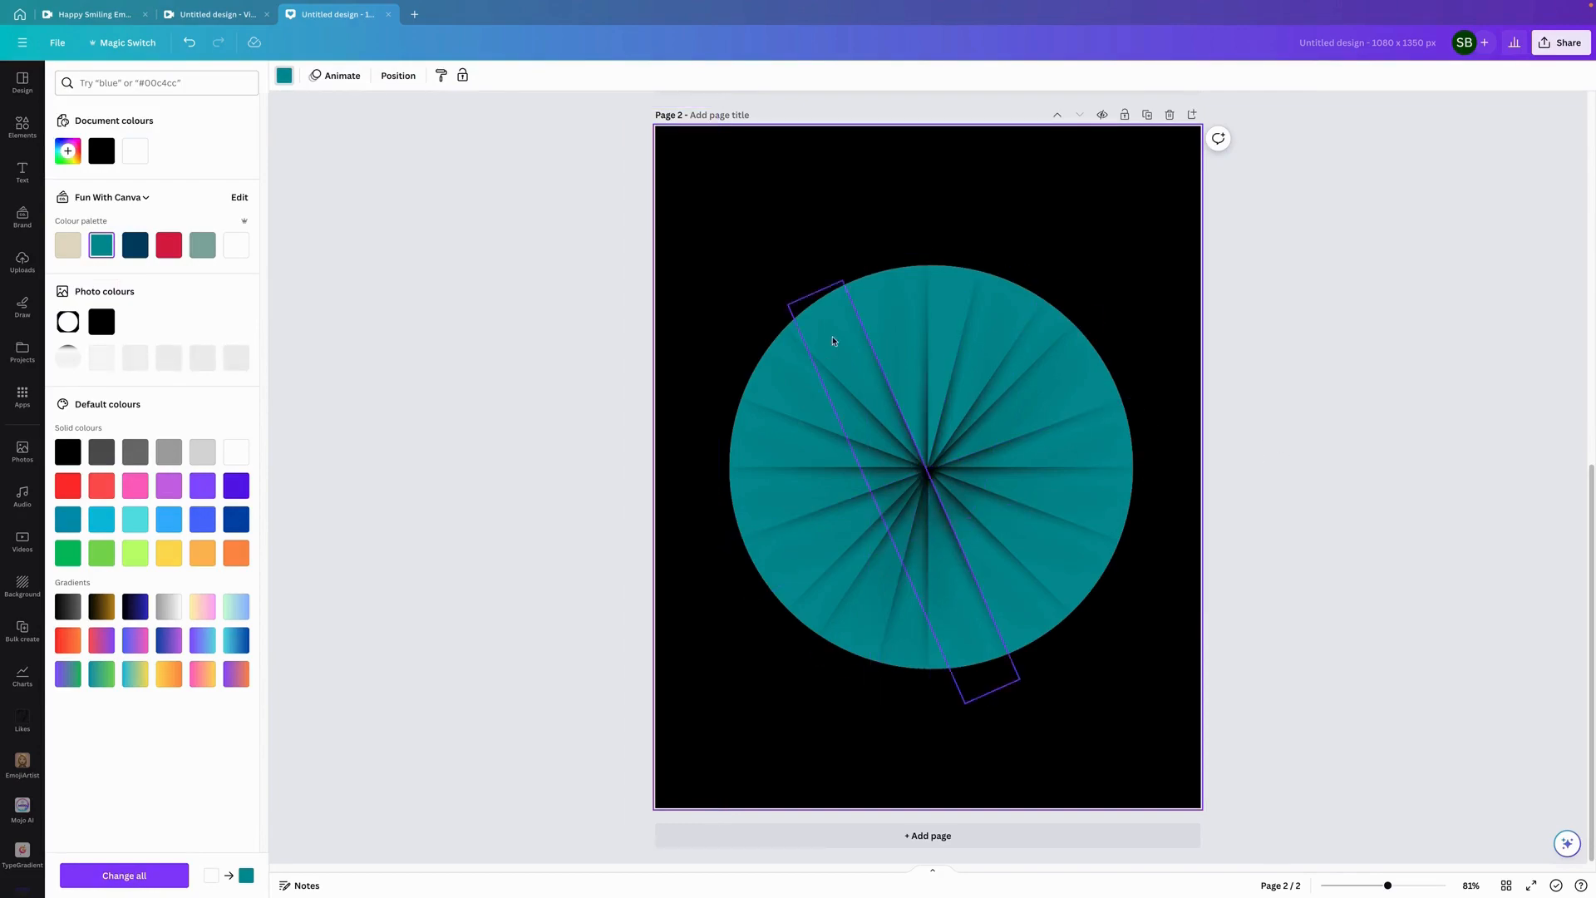
left_click(1355, 534)
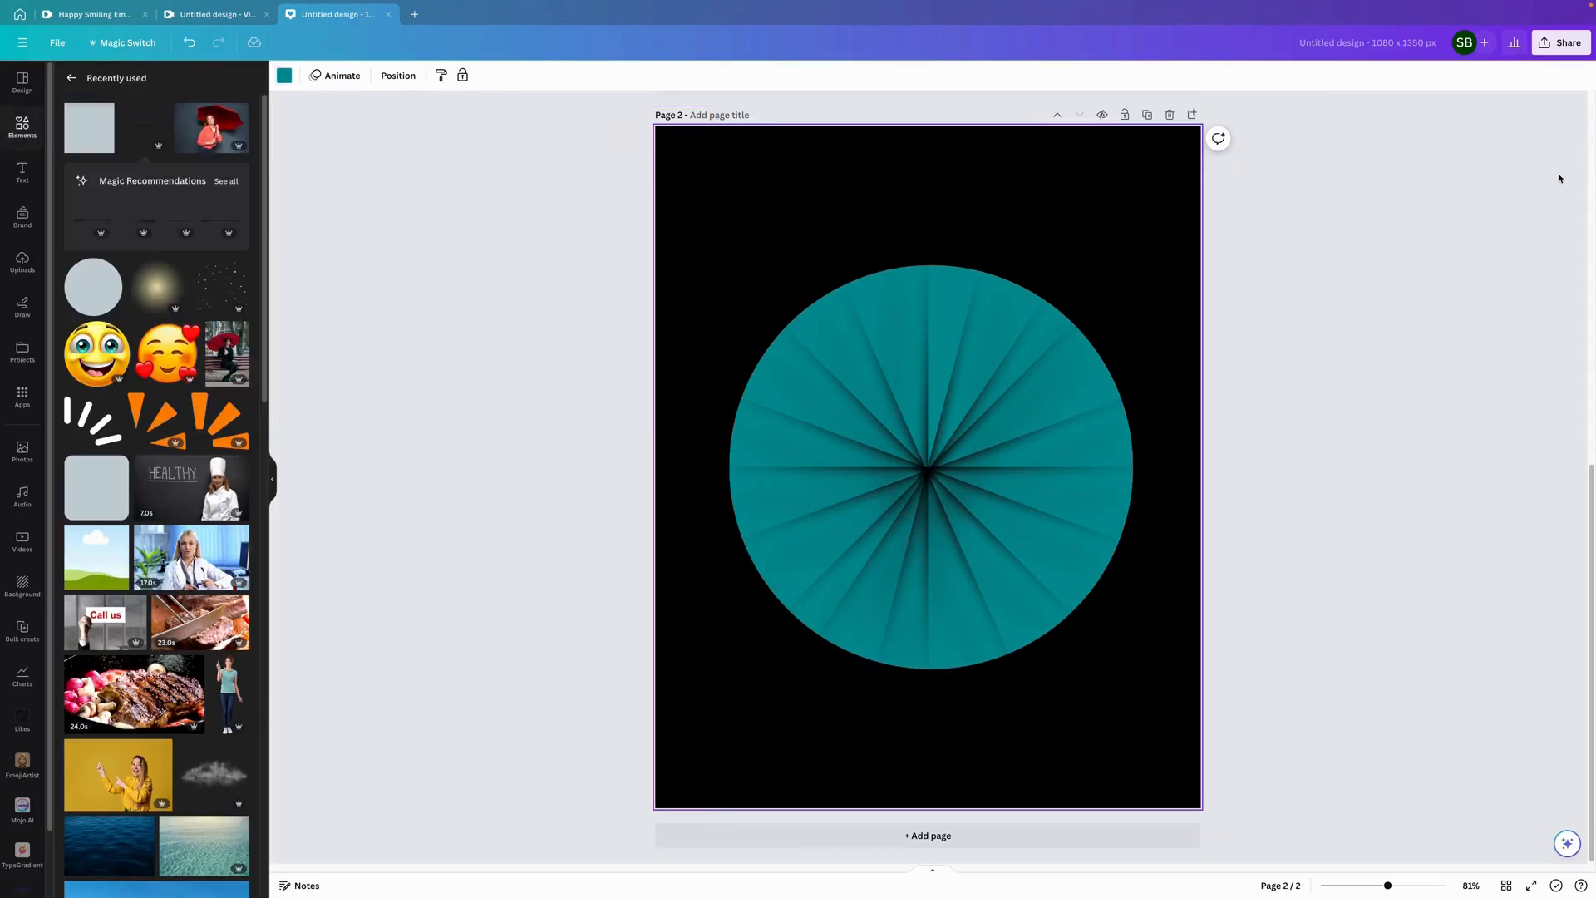
- Set up a PNG download of the design restricted to page 2
left_click(1569, 45)
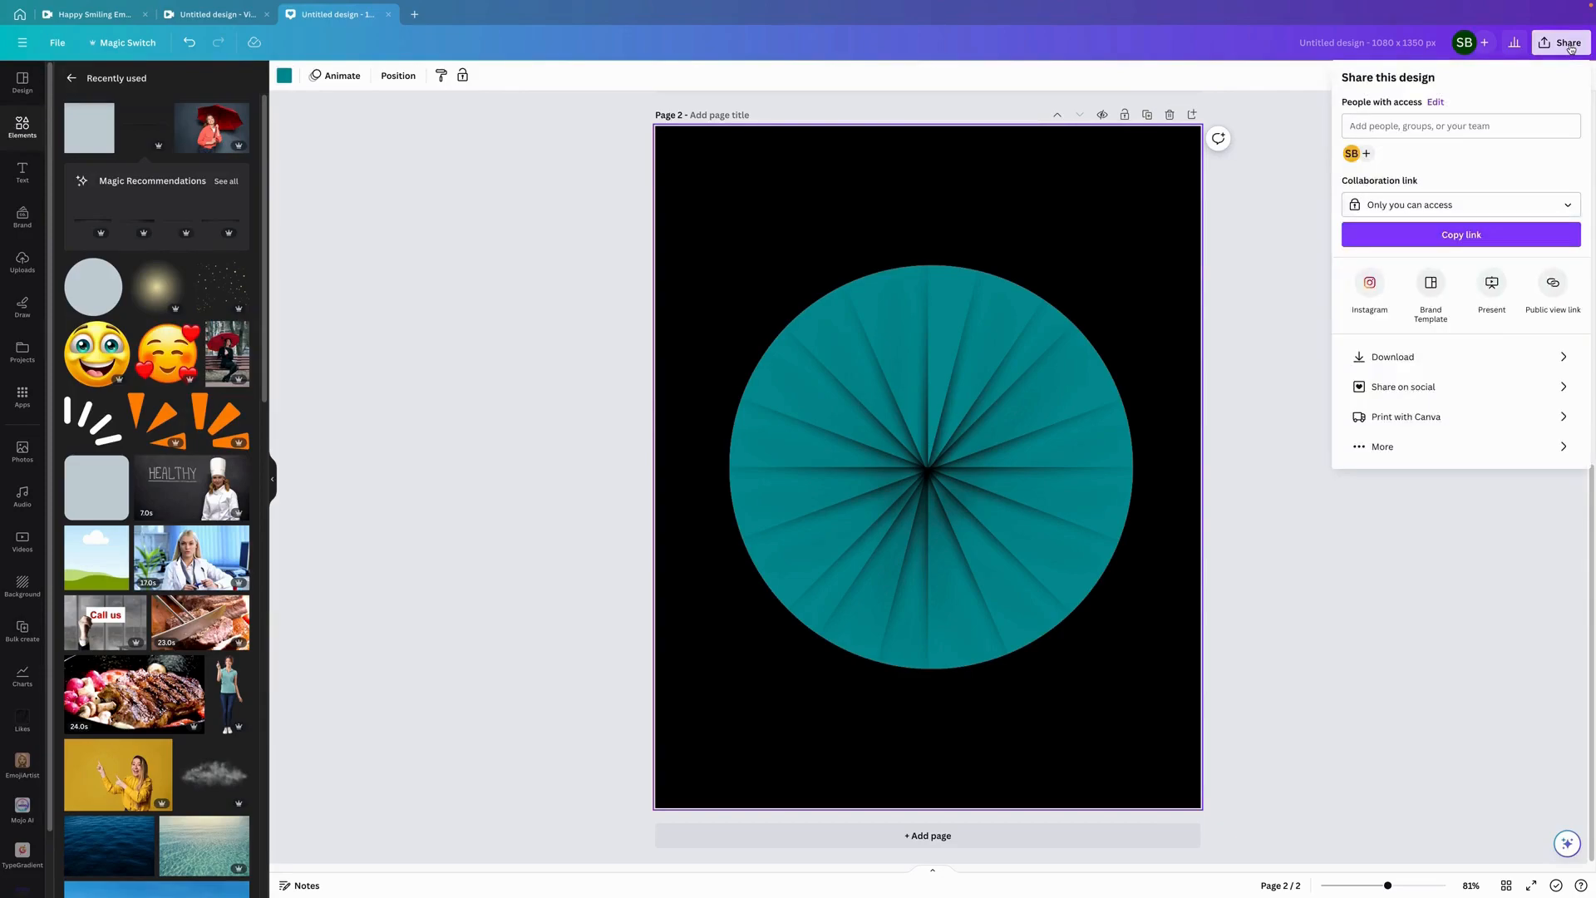
left_click(1429, 358)
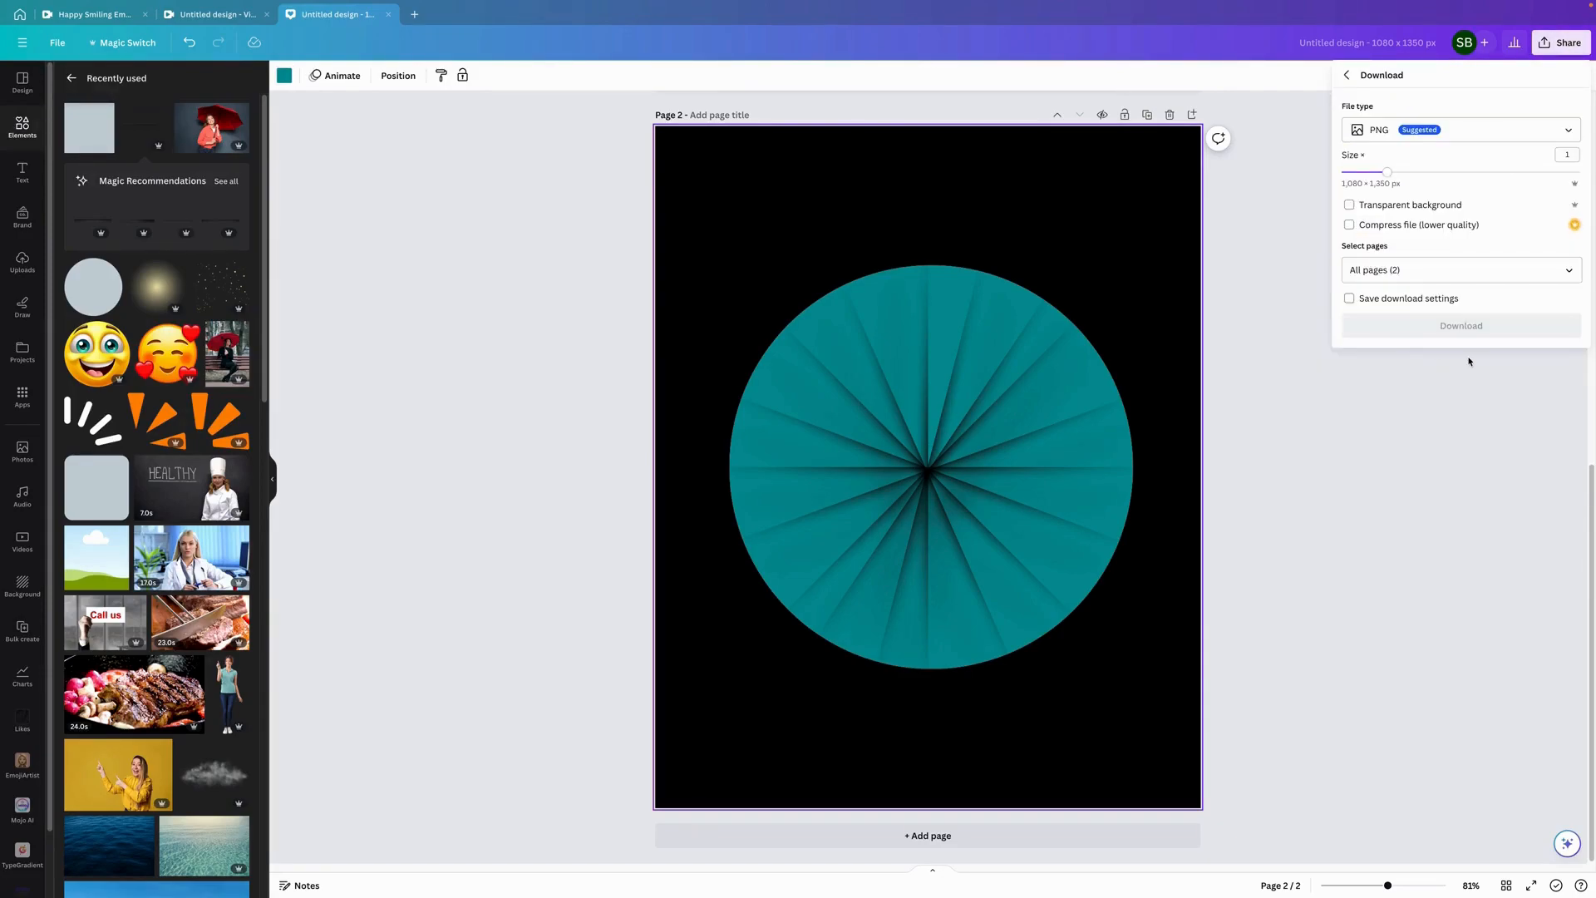
left_click(1392, 271)
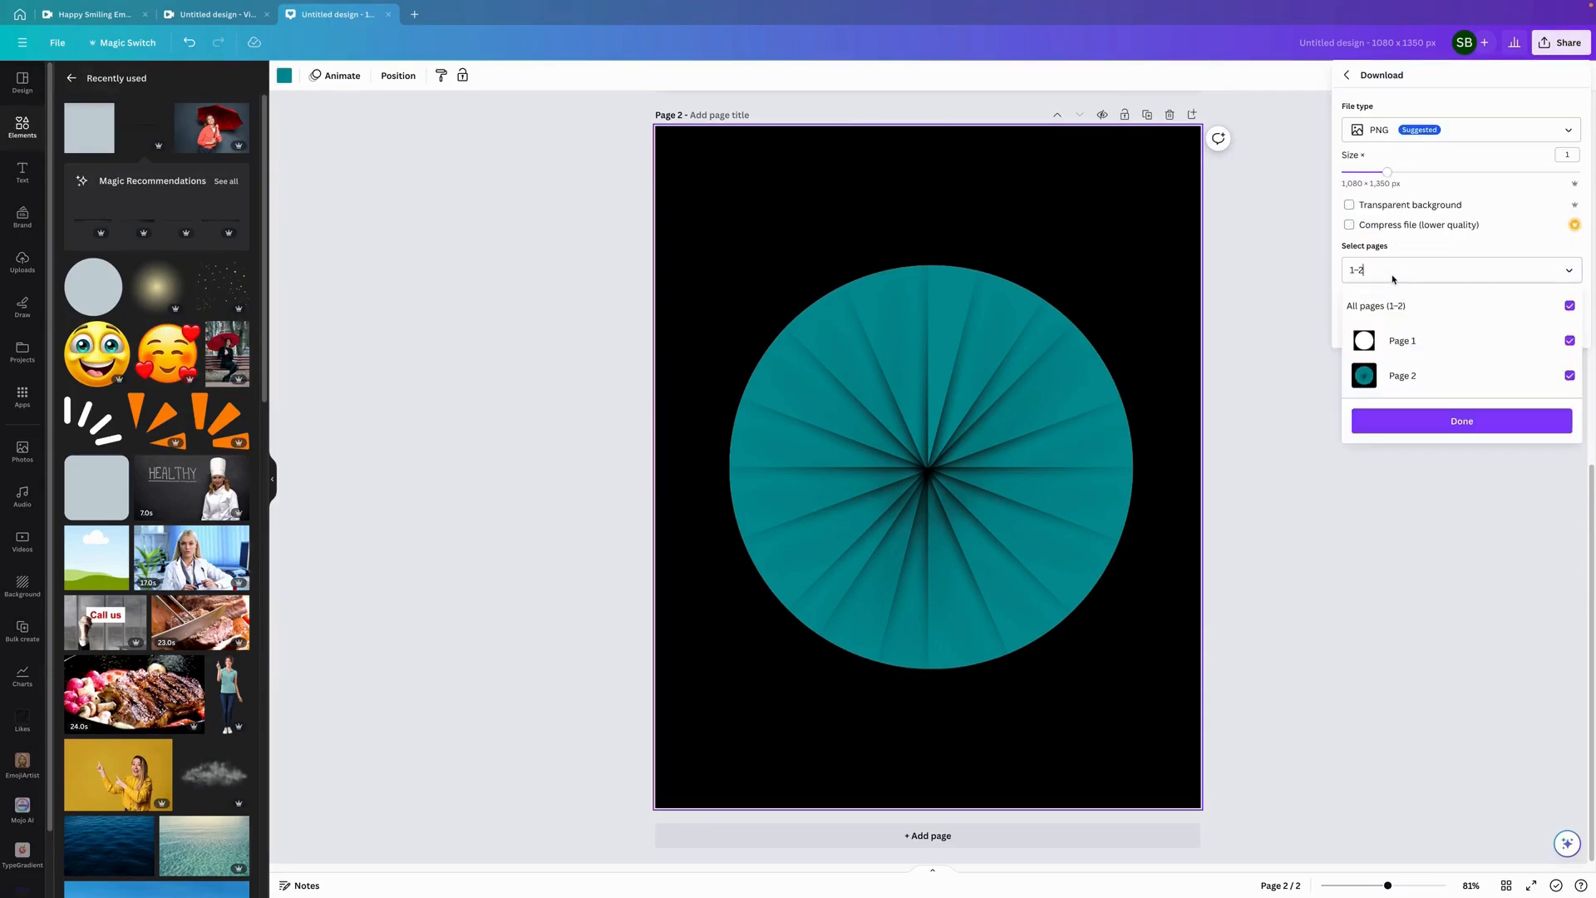
left_click(1387, 310)
left_click(1392, 376)
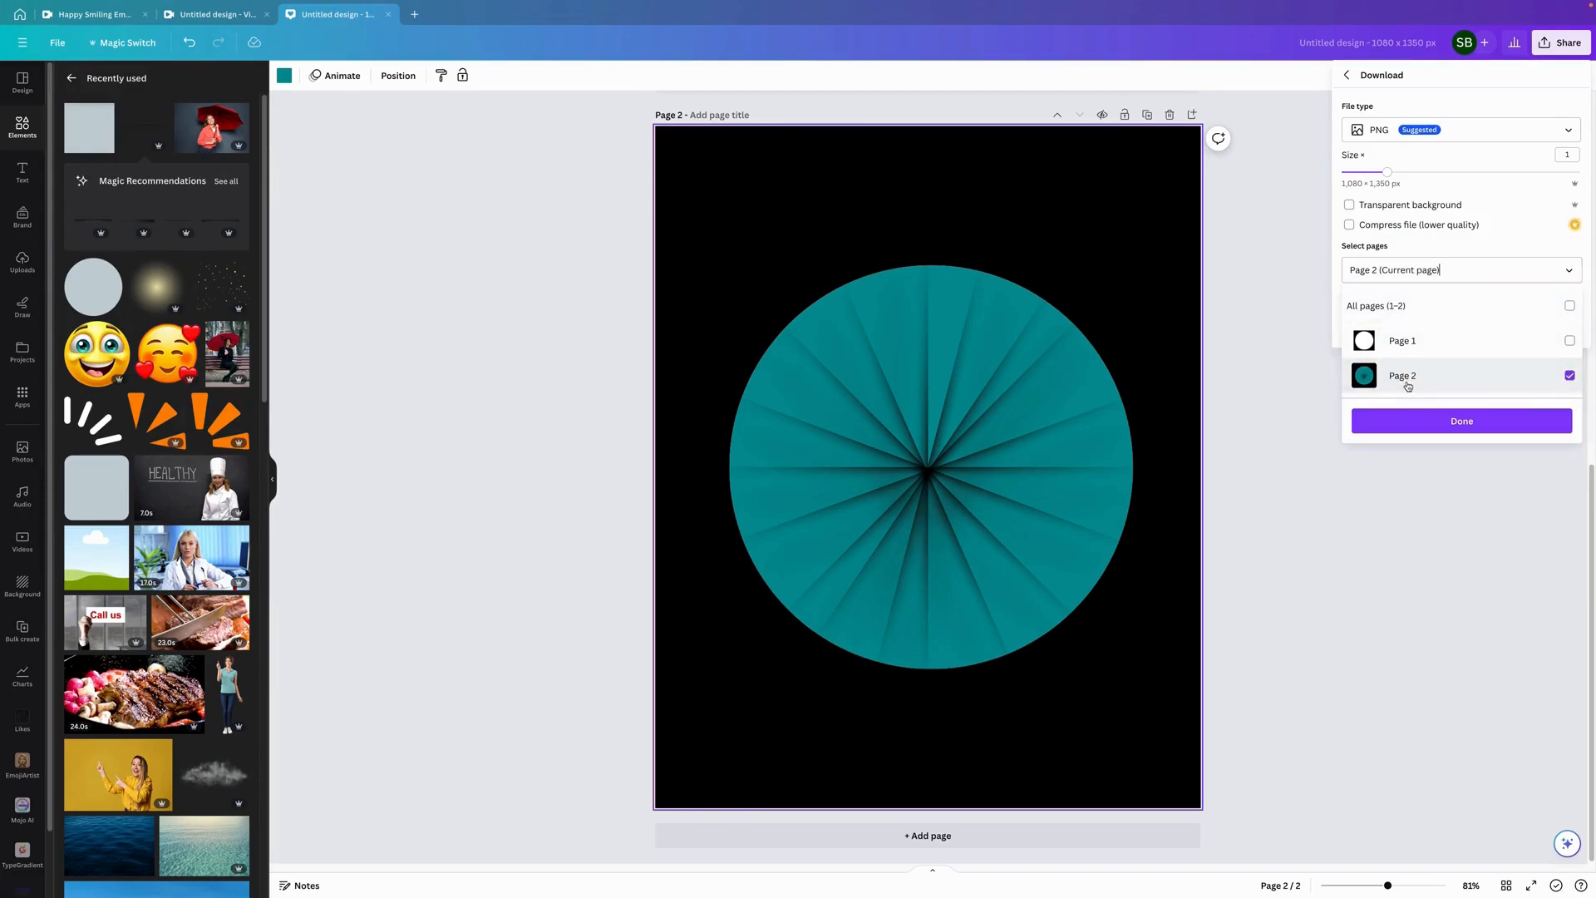
left_click(1418, 423)
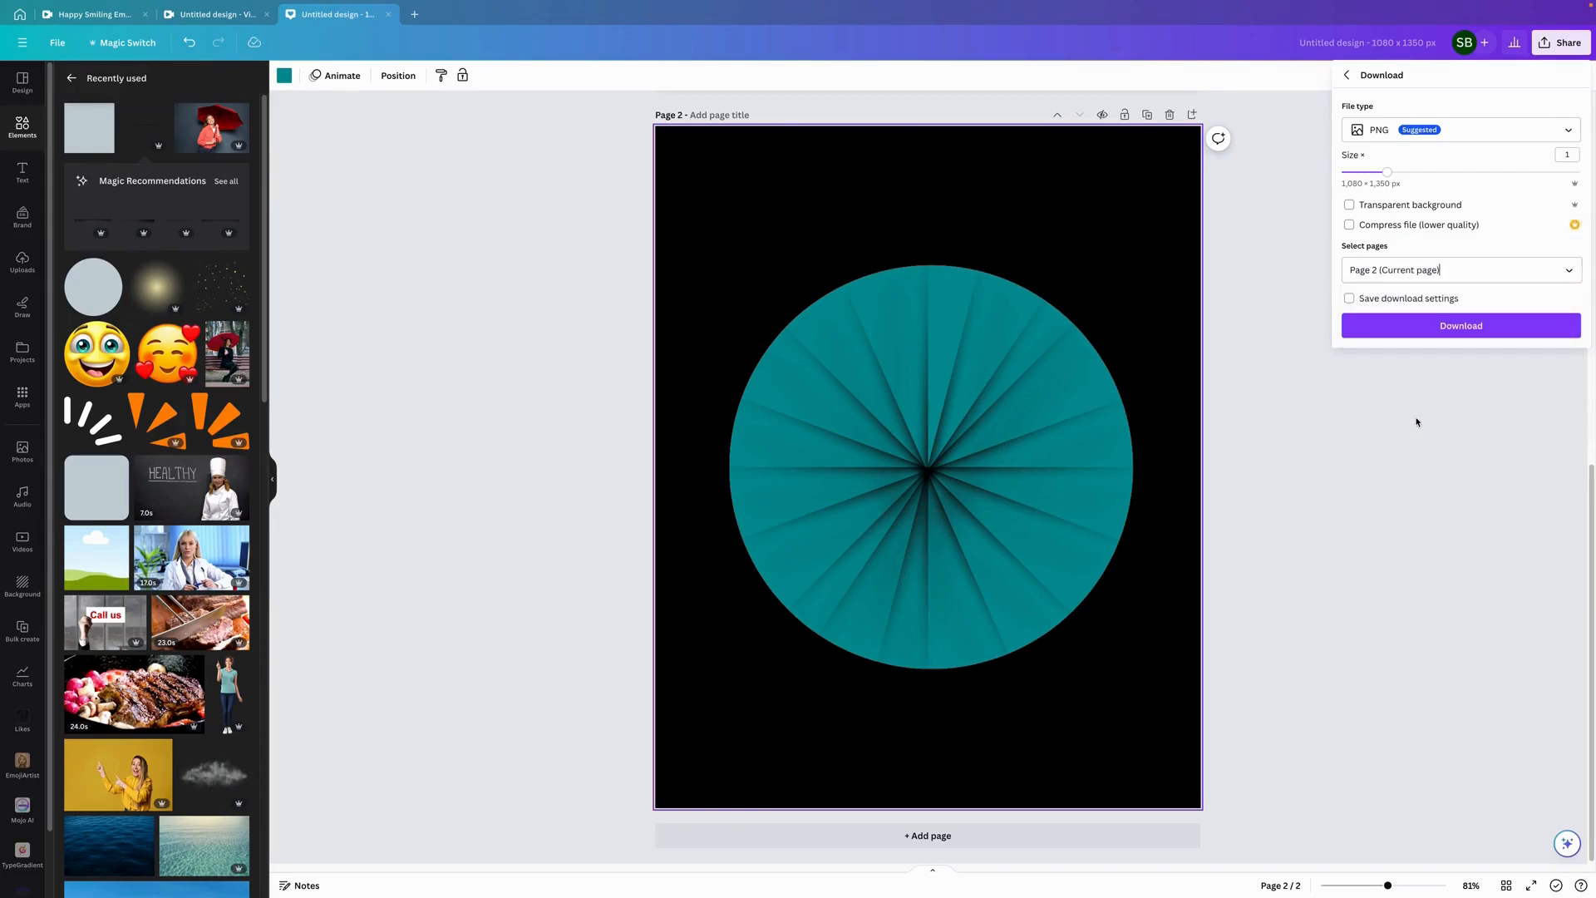
- Download page 2 and save the PNG as Circle in the Circle 2 folder
left_click(1415, 332)
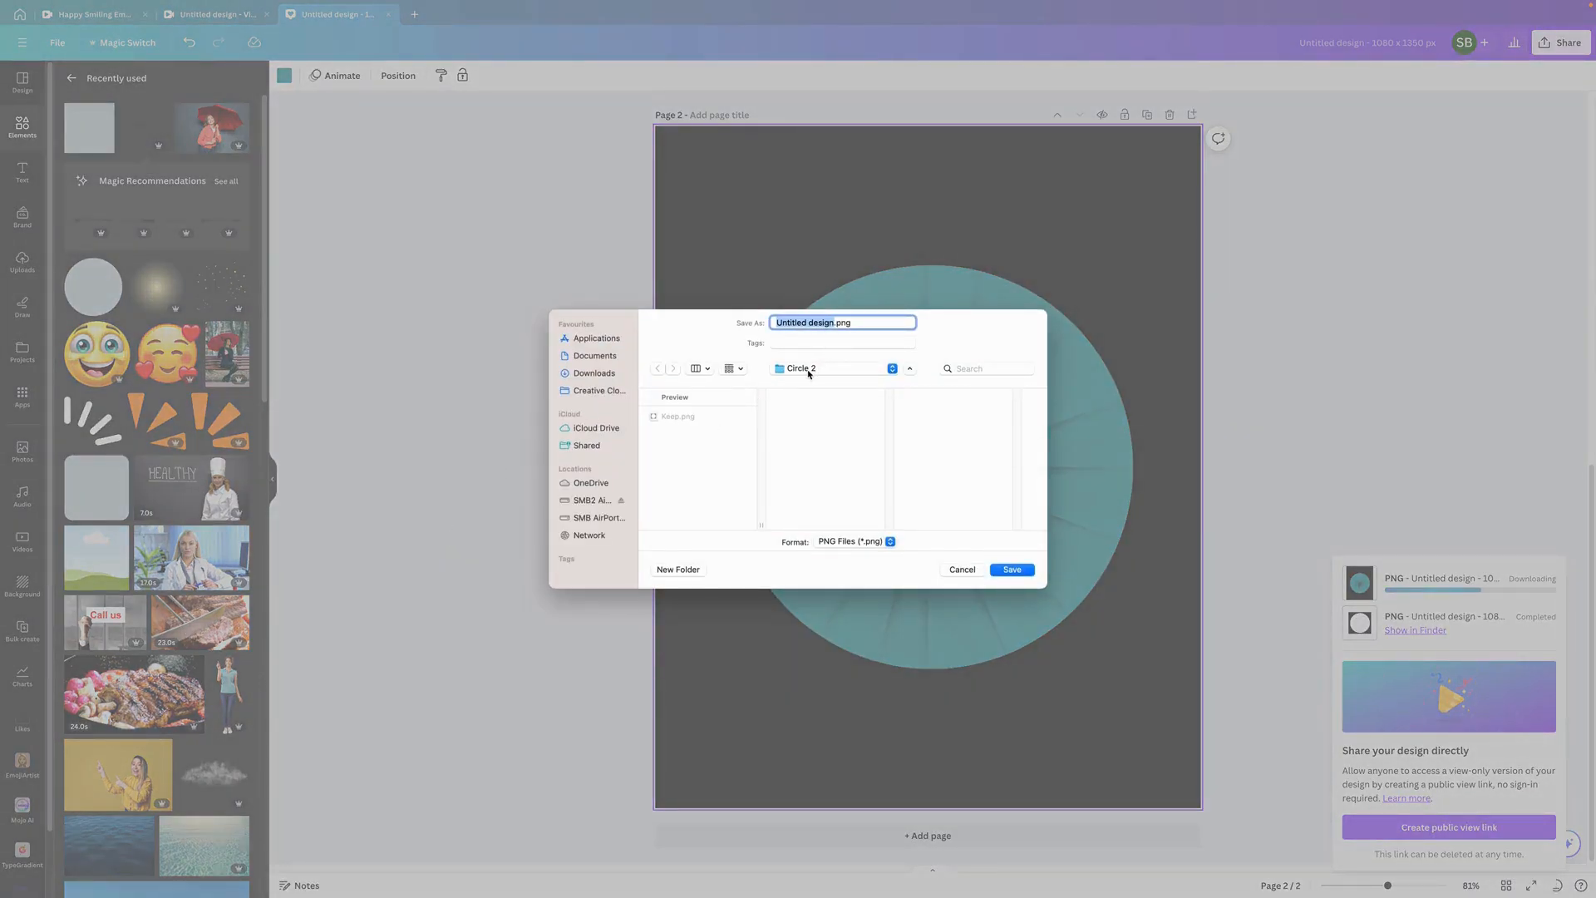
type("Circle")
left_click(1016, 572)
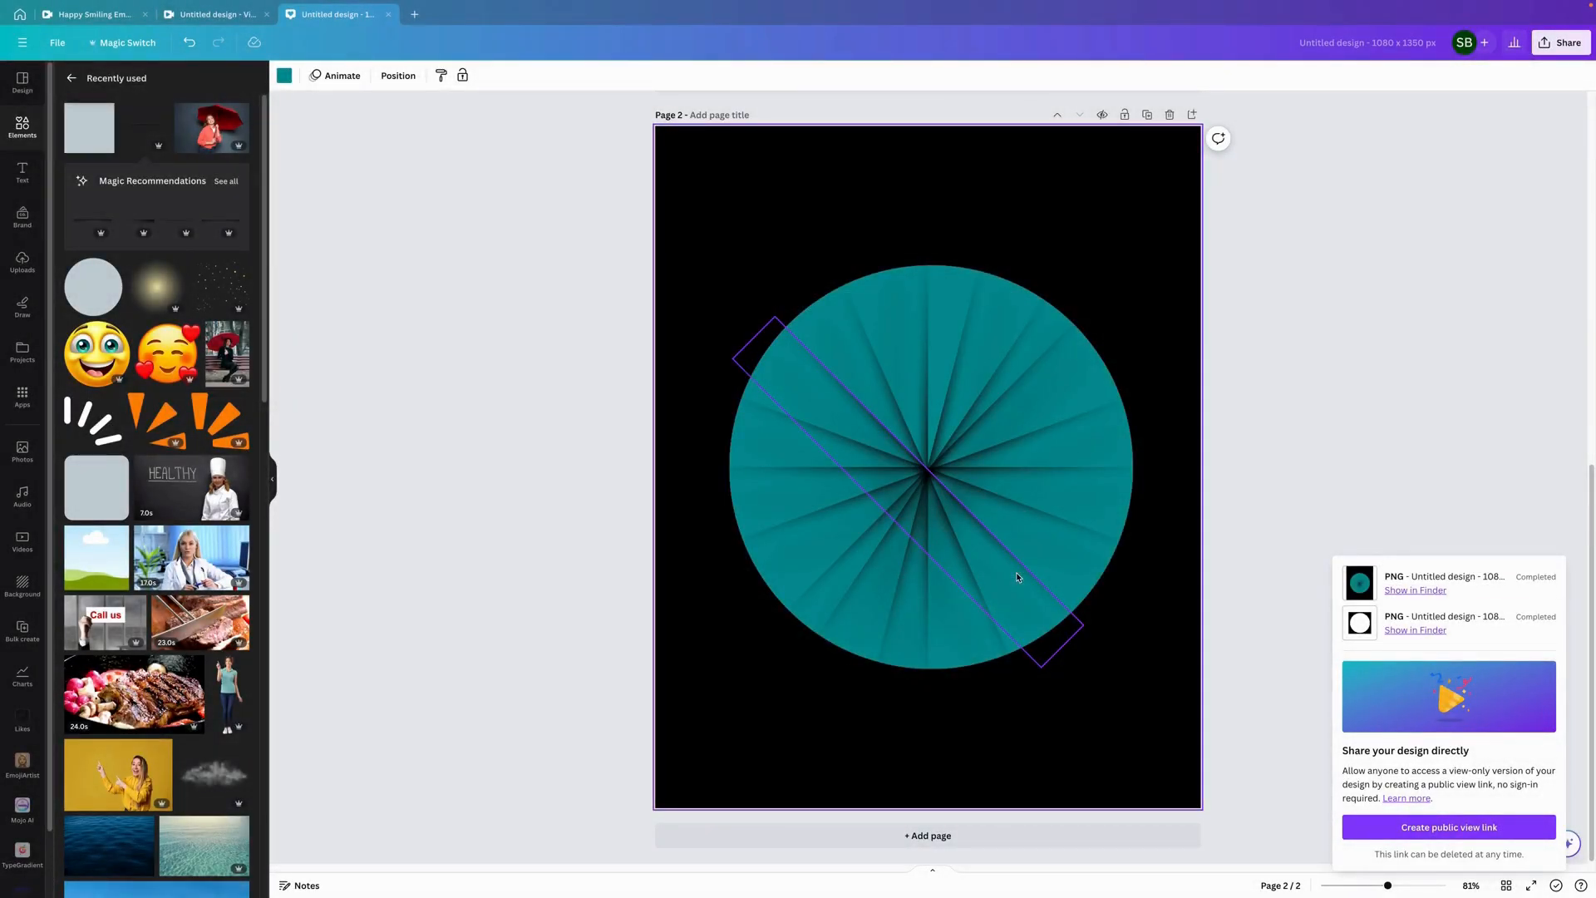
- Add a third page to the design and upload Circle.png from the Circle 2 folder
key("Delete")
left_click(780, 845)
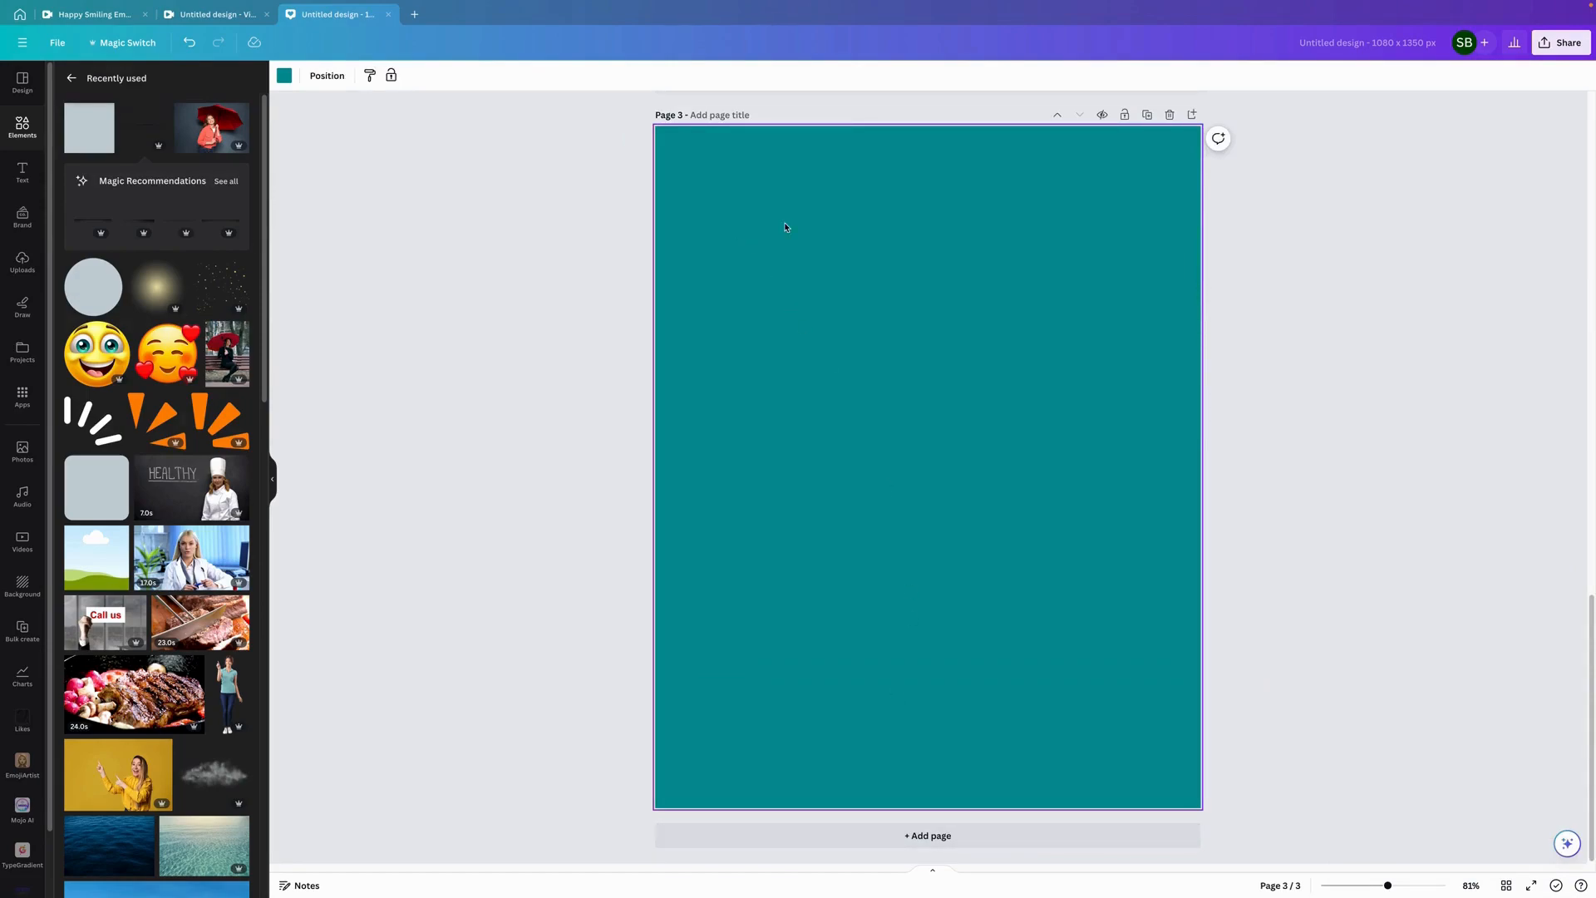
left_click(22, 262)
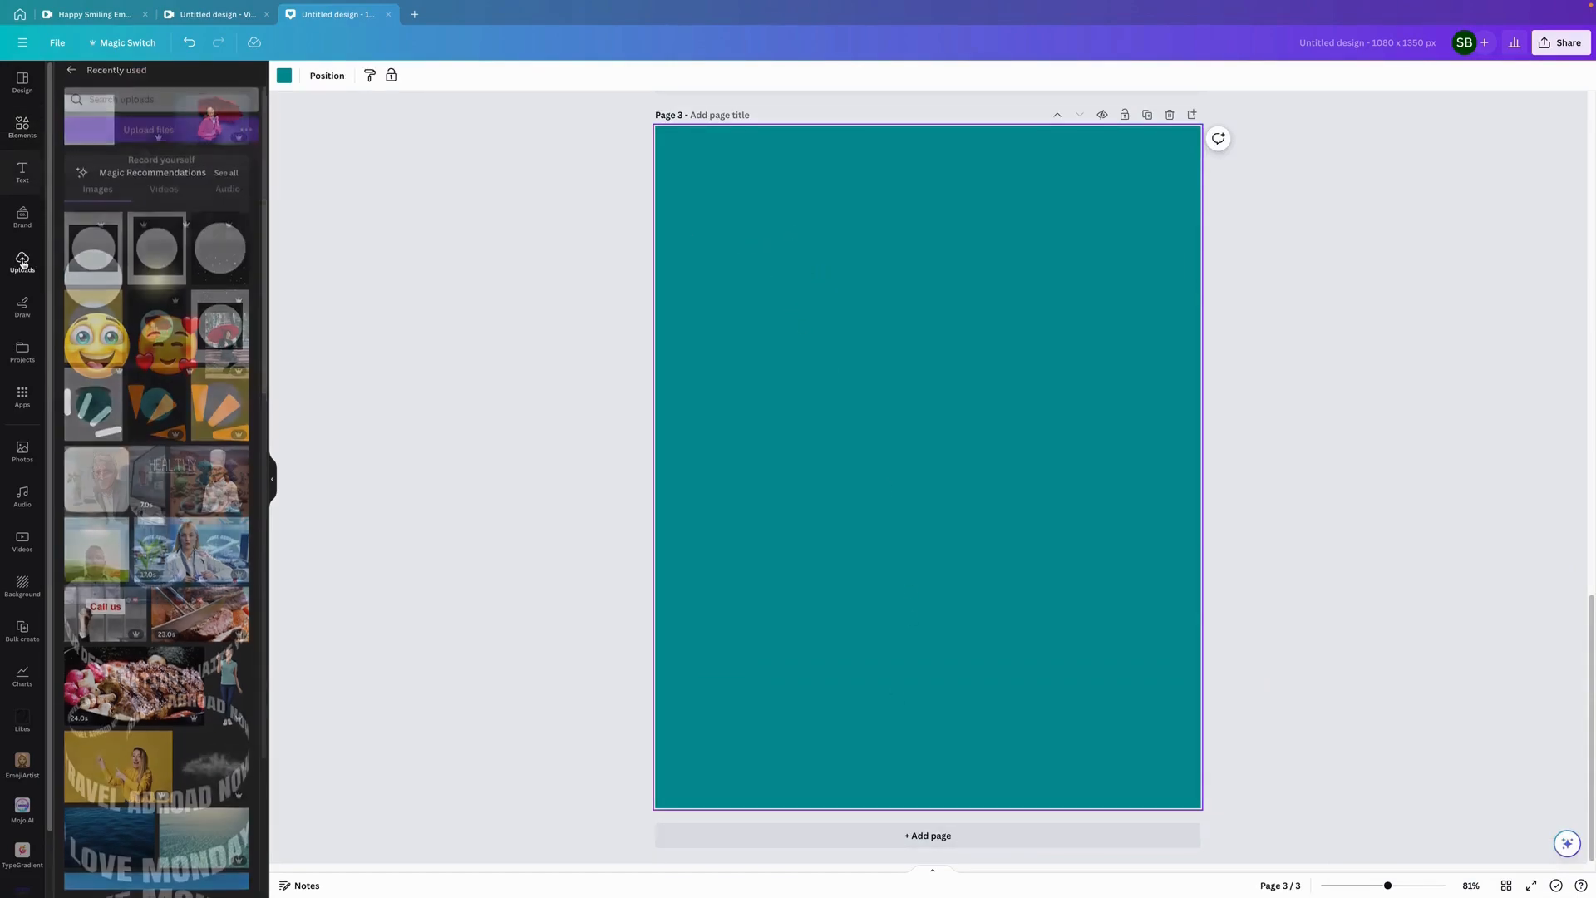
left_click(150, 114)
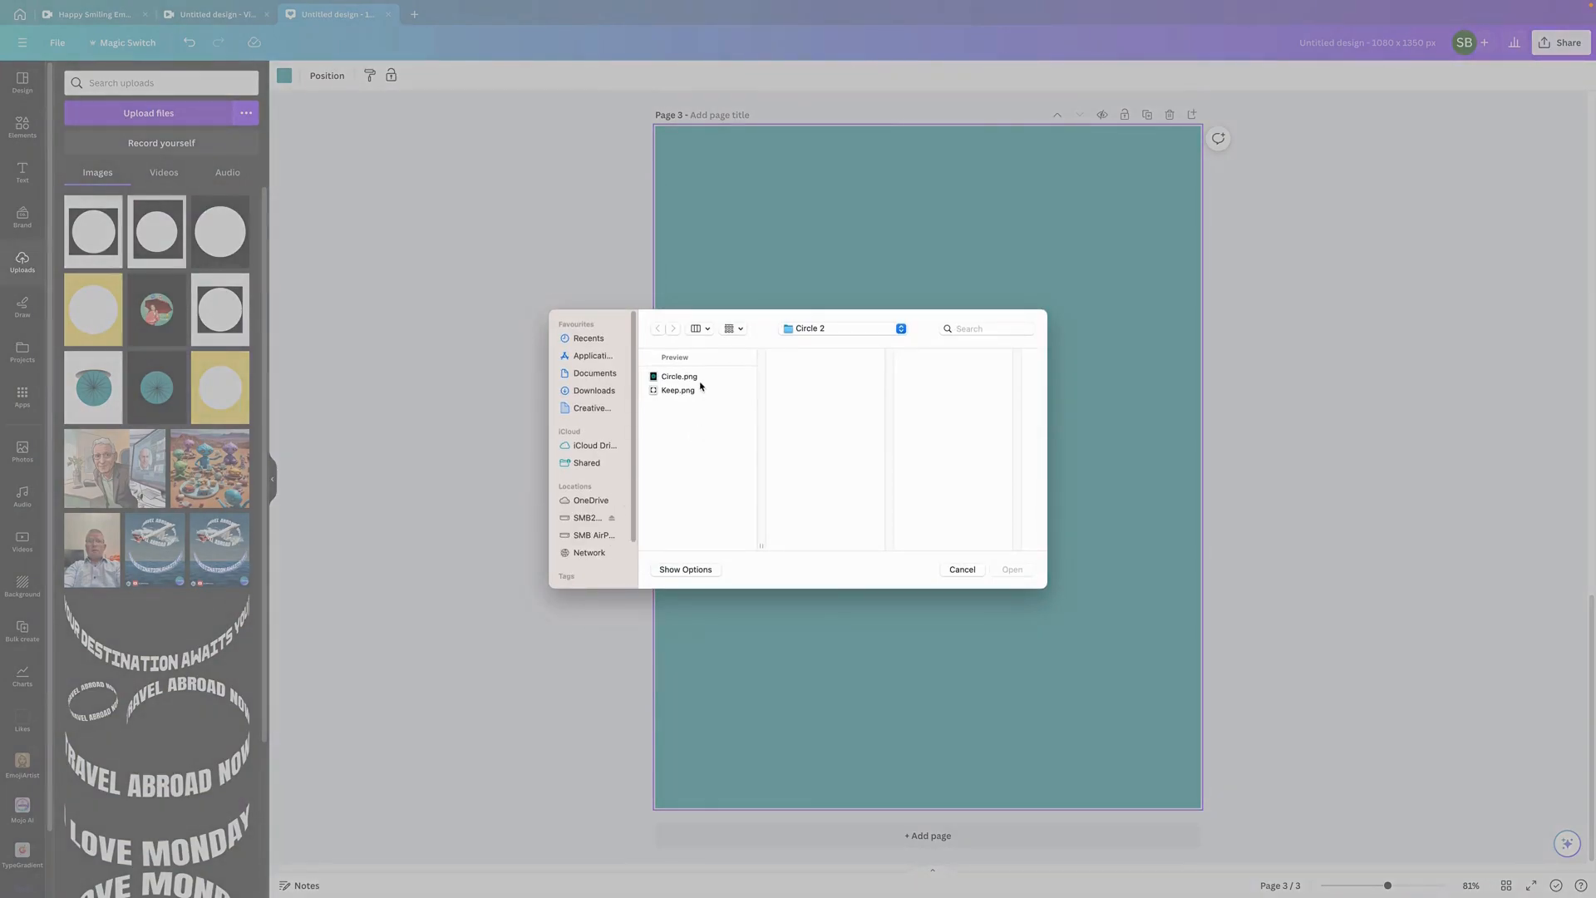
left_click(691, 376)
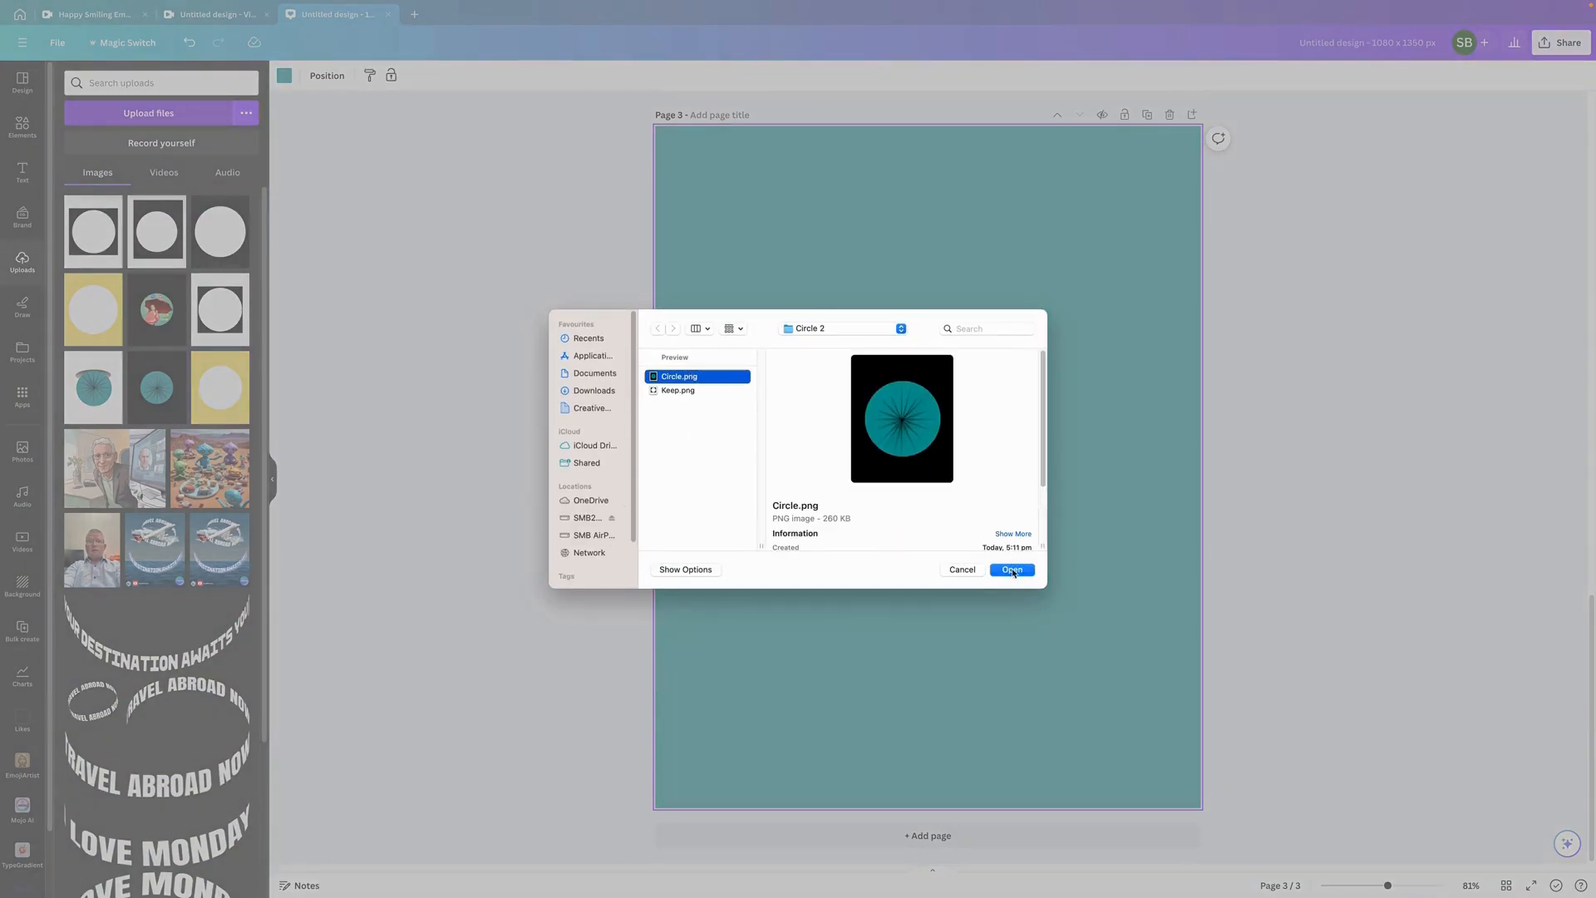
left_click(1013, 570)
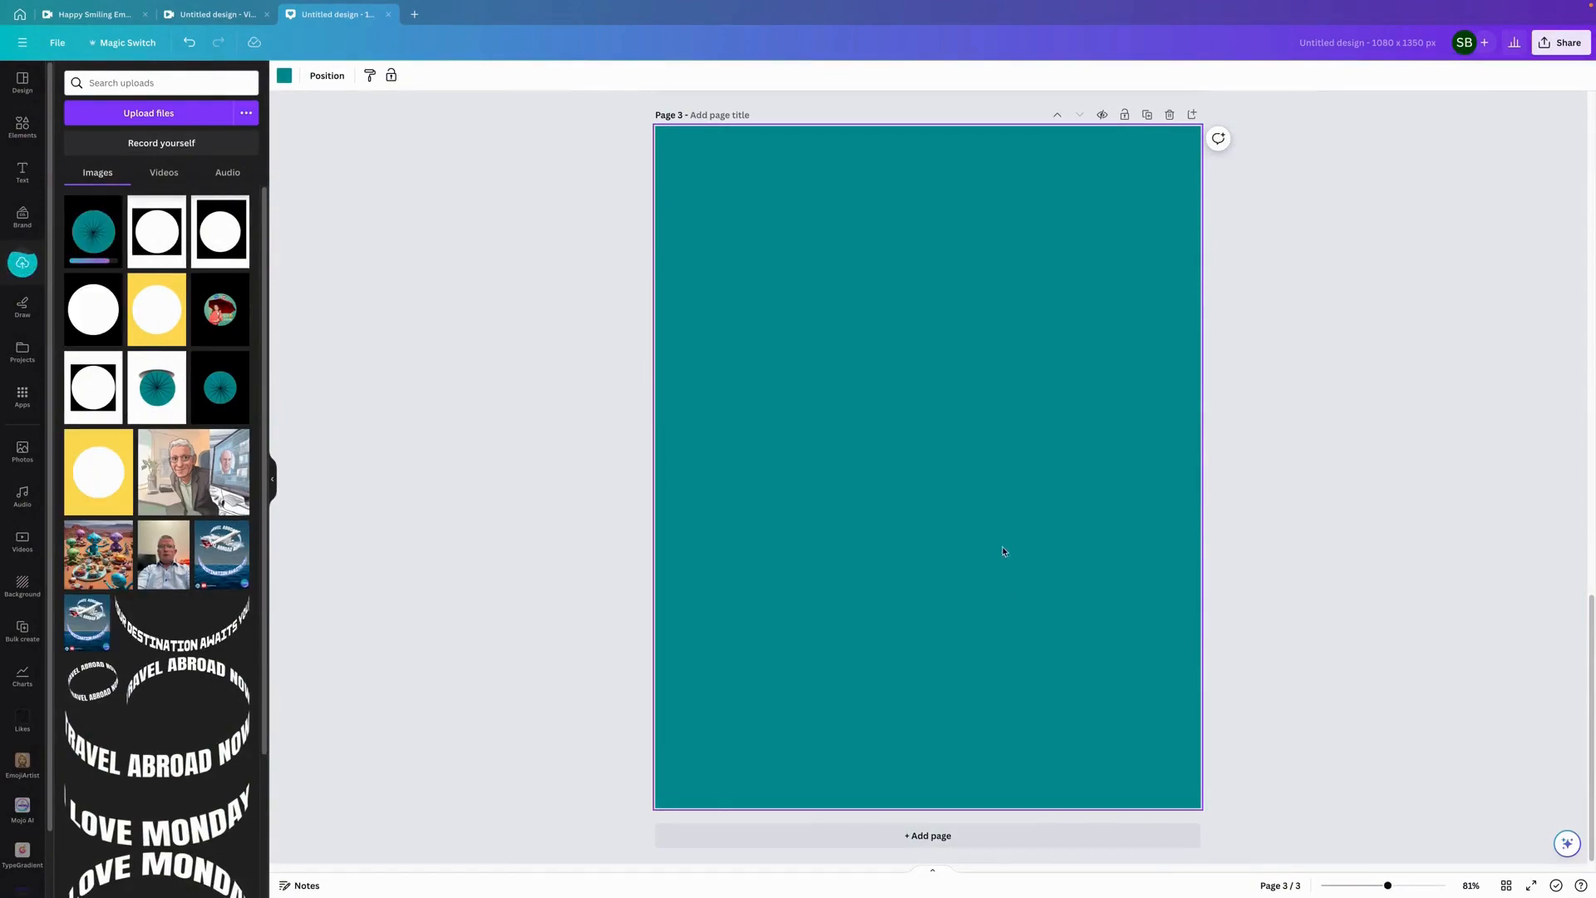
- Set page 3's background to white from the default solid colours and place the uploaded Circle image on it
left_click(284, 77)
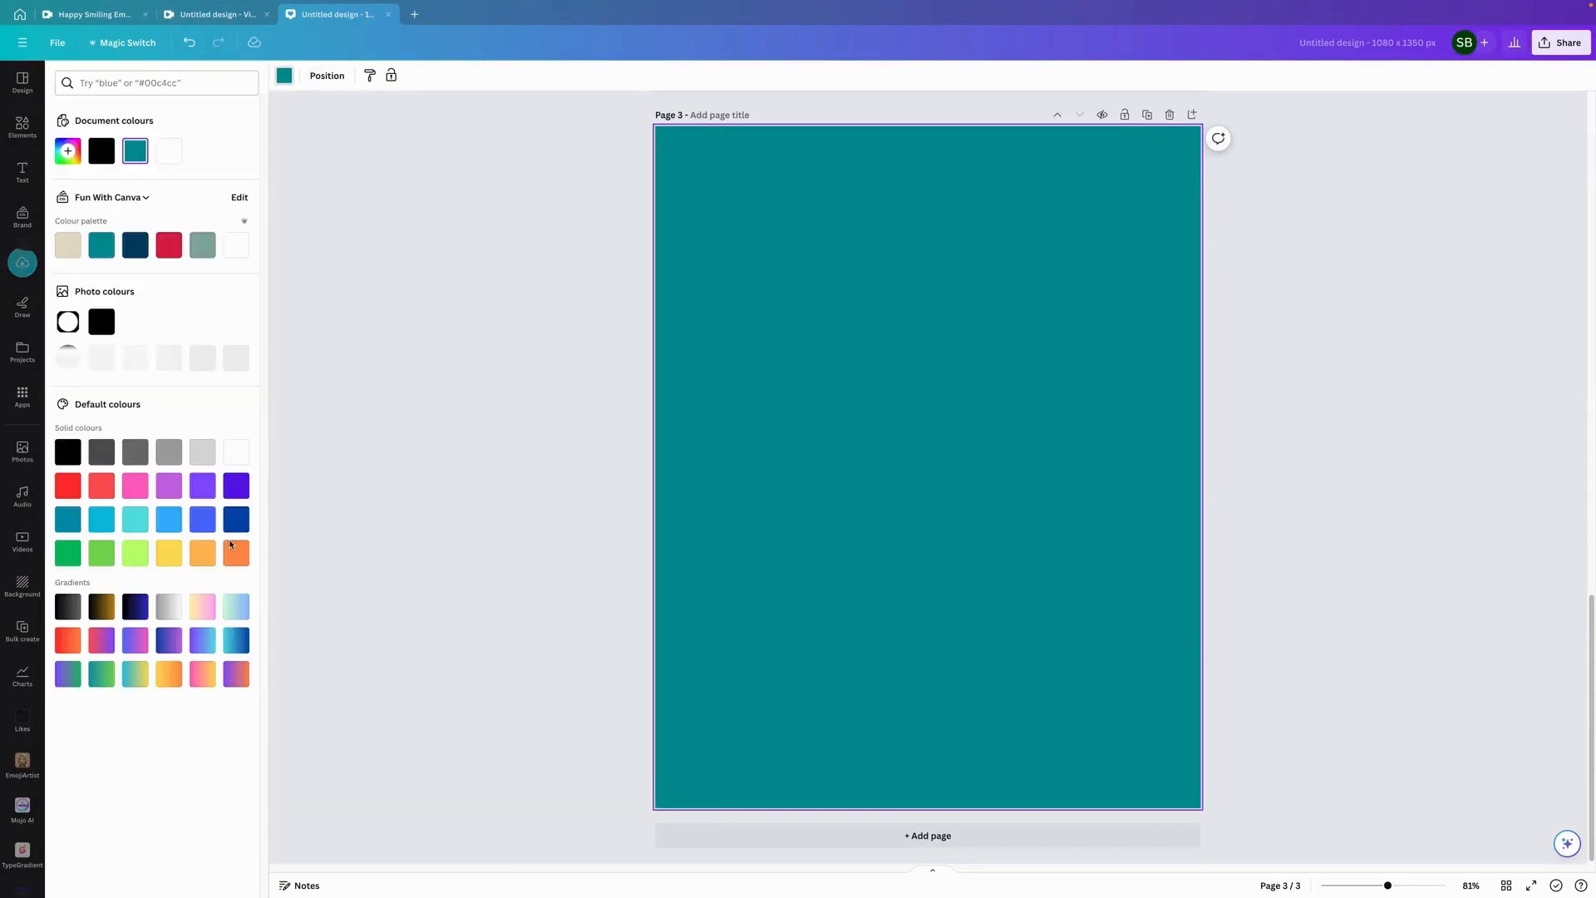
left_click(236, 456)
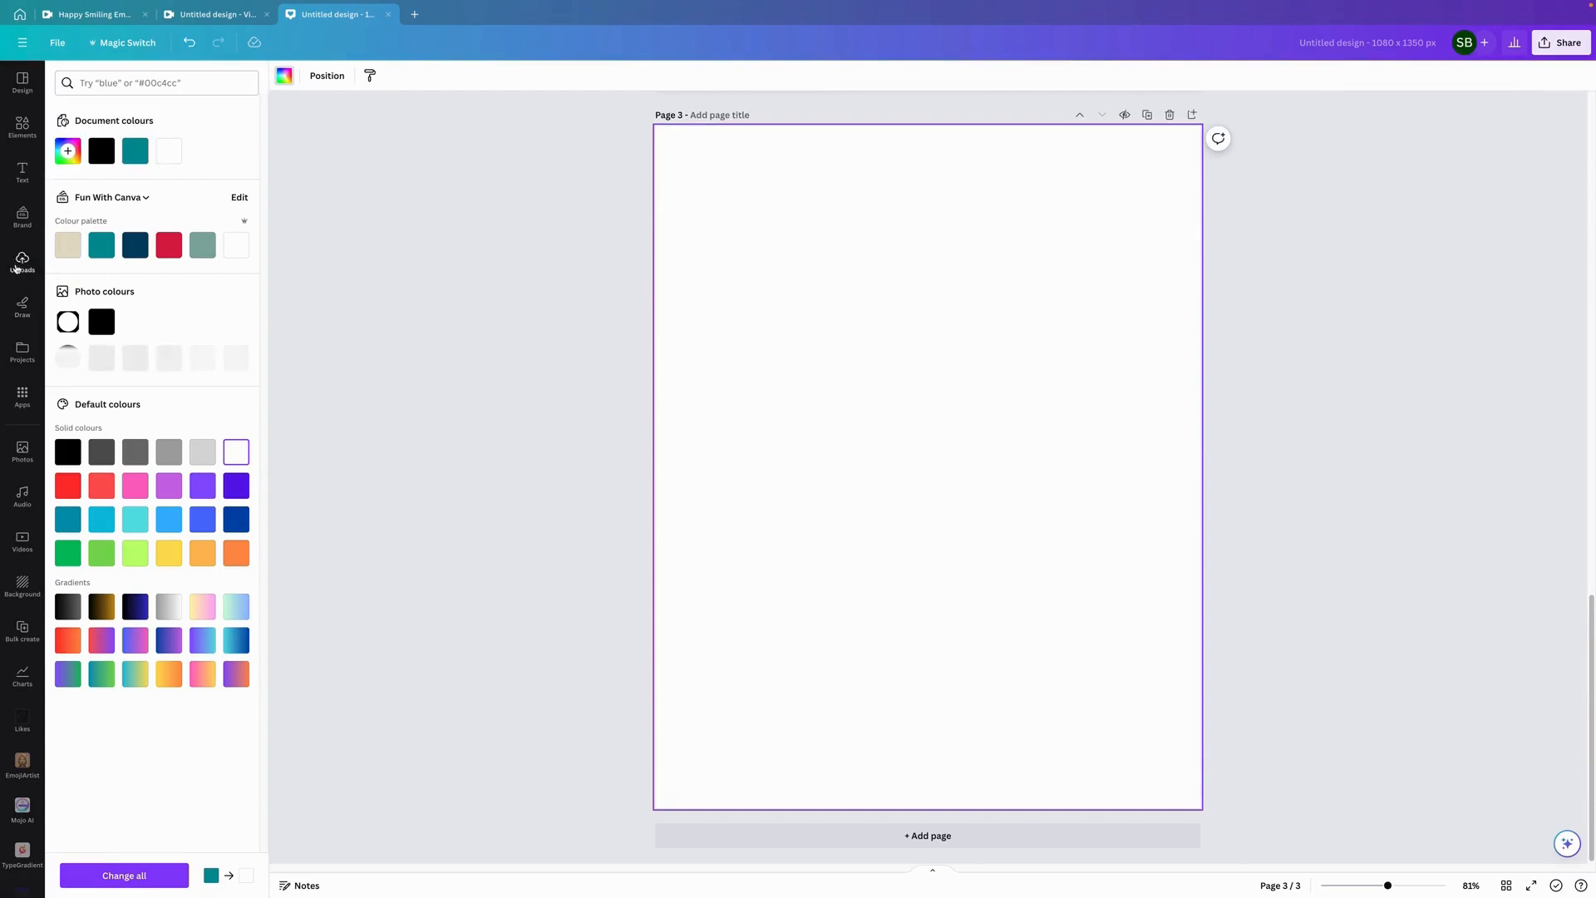
left_click(22, 261)
left_click(85, 235)
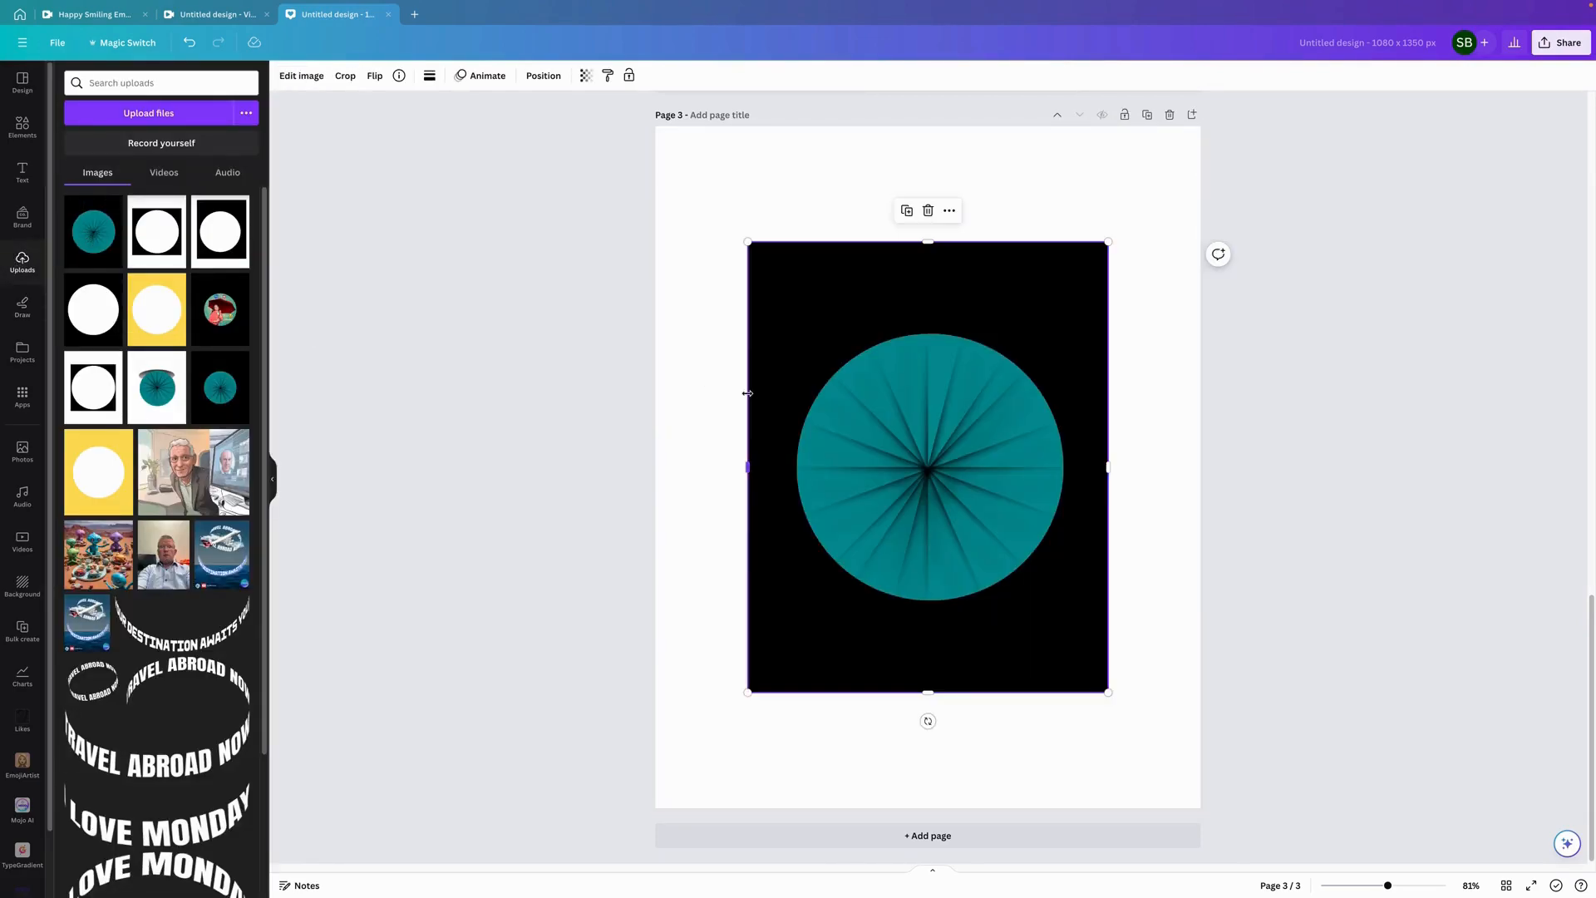
- Remove the black background from the circle image with Background Remover and enlarge the image to fill the page
left_click(304, 77)
left_click(90, 361)
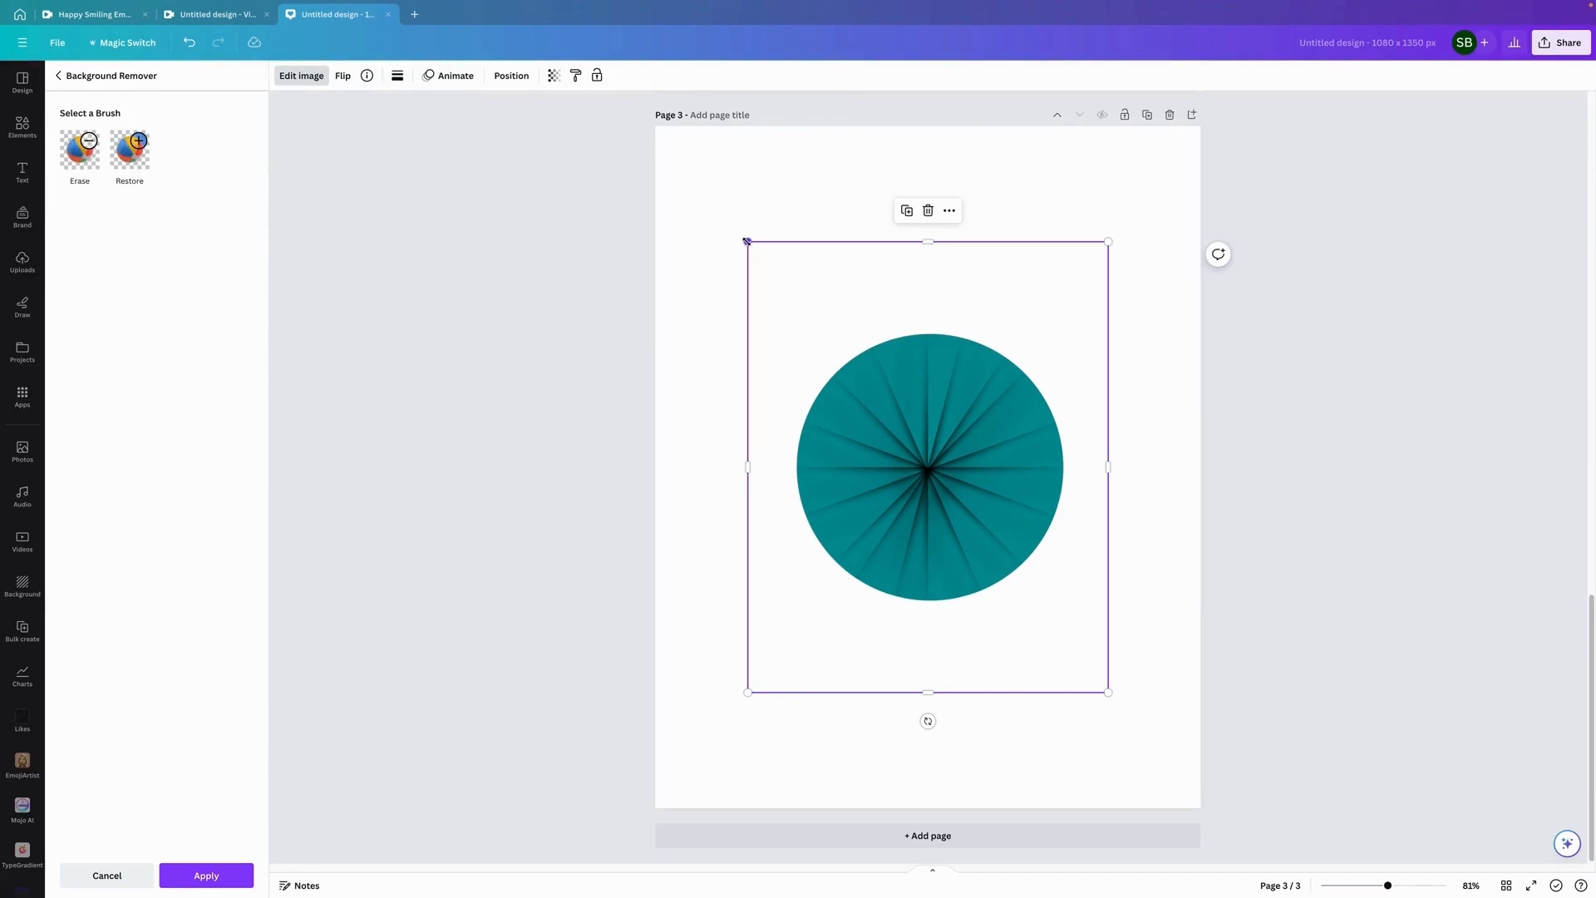
left_click_drag(746, 241, 639, 135)
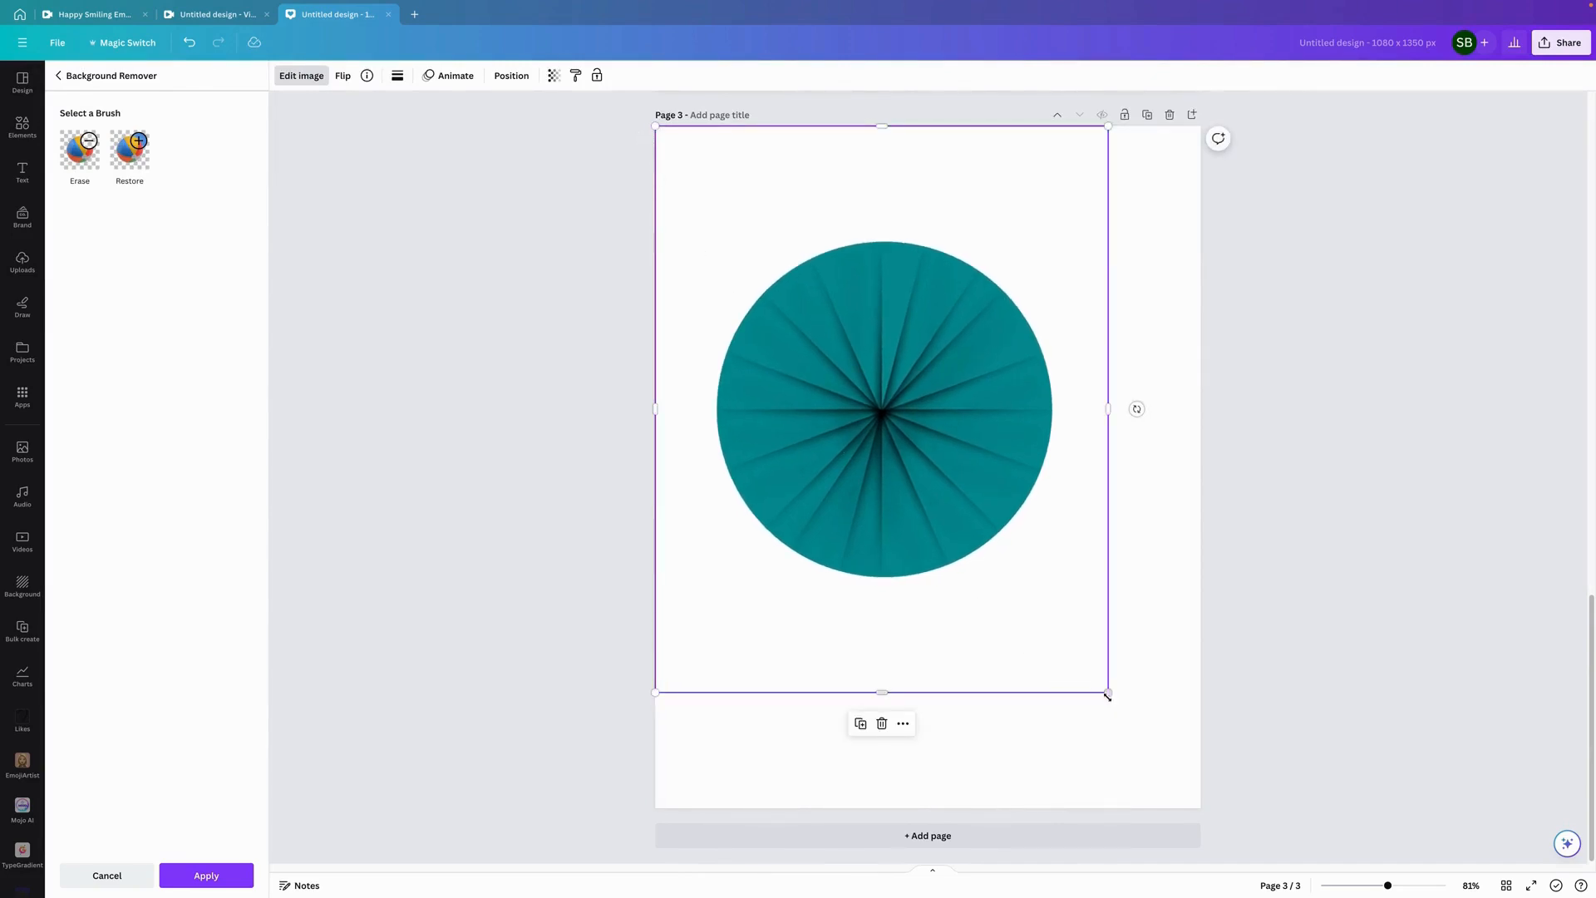
left_click_drag(1108, 692, 1200, 805)
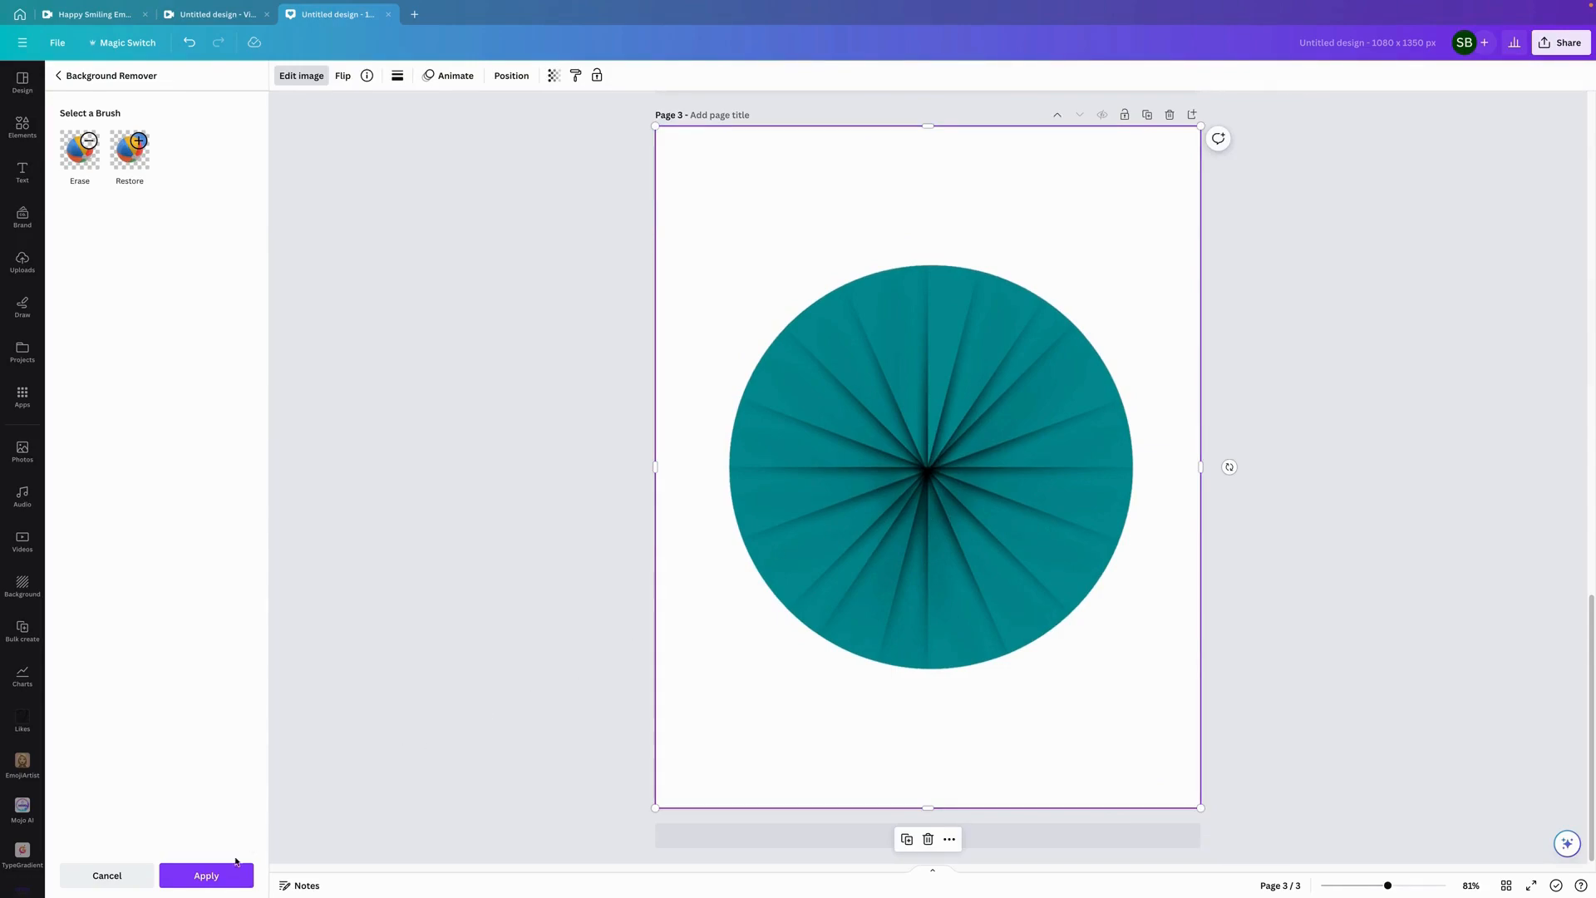
left_click(231, 873)
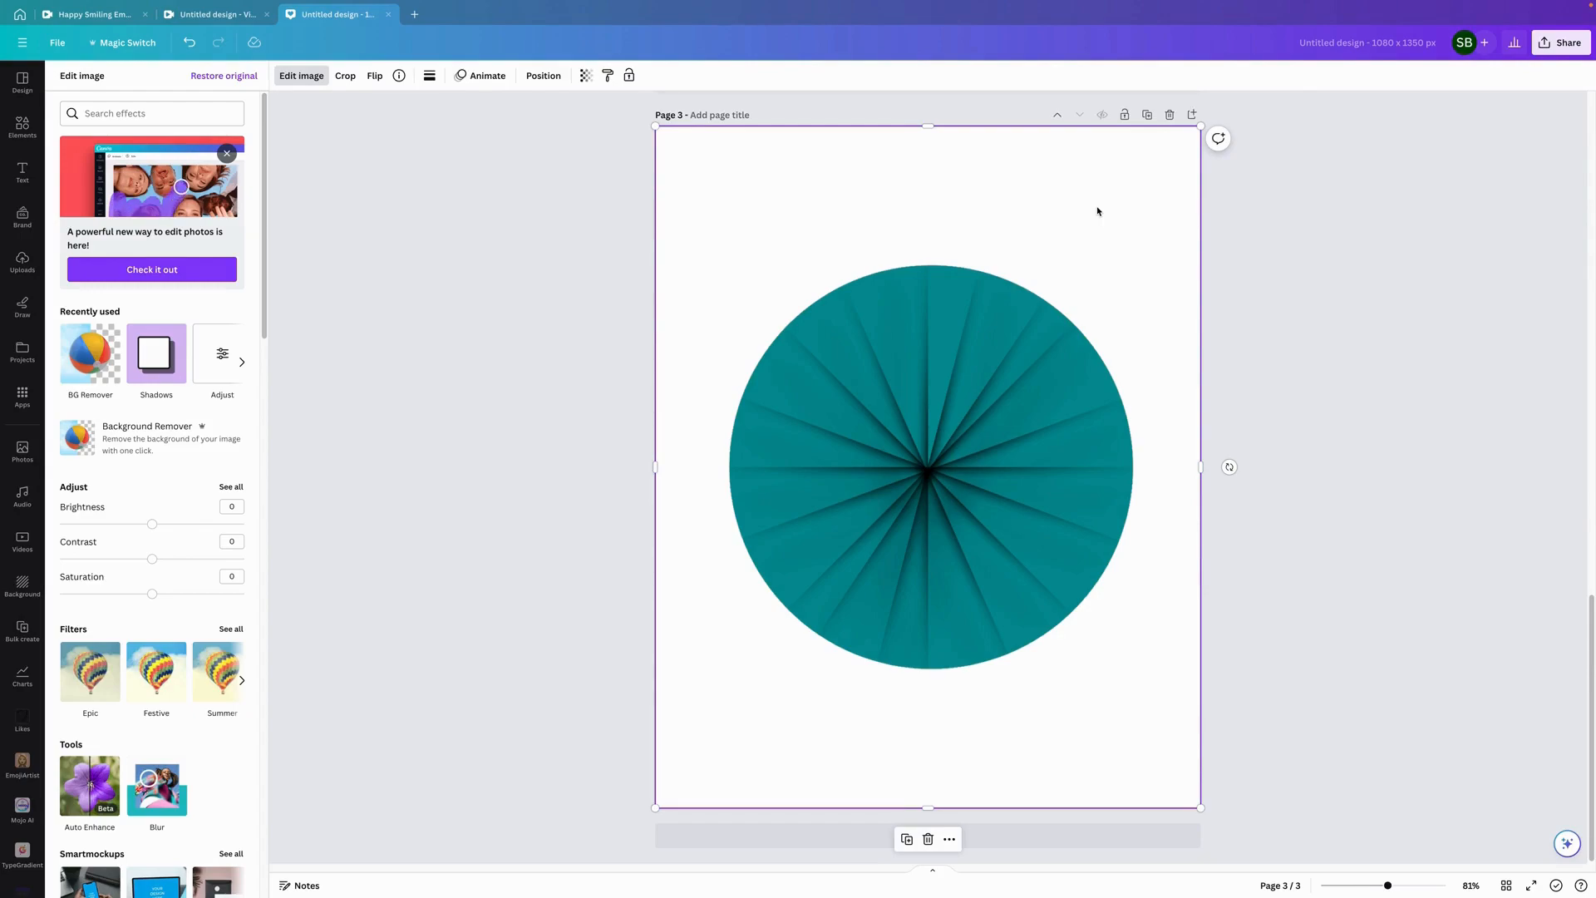
mouse_move(1203, 9)
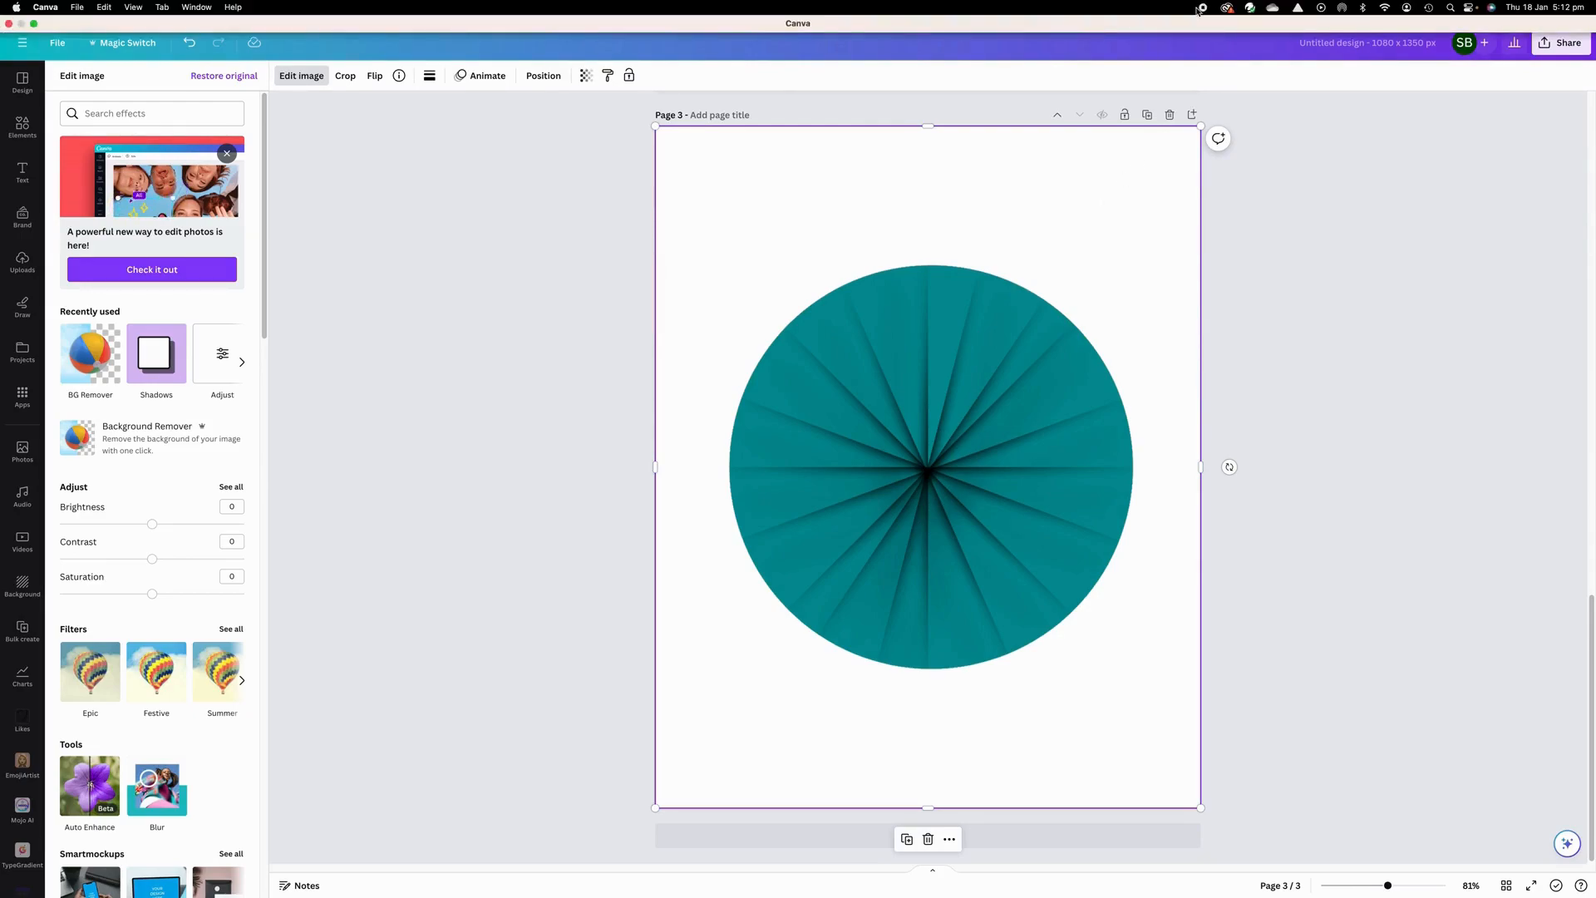